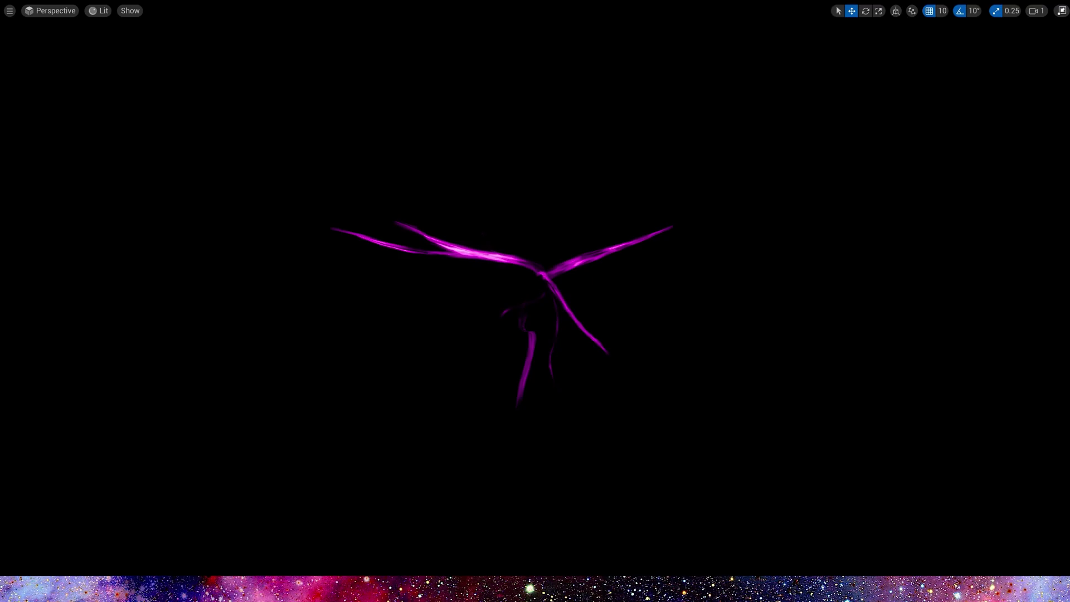
- Exit the full-screen viewport preview with F11 to restore the editor panels
key("F11")
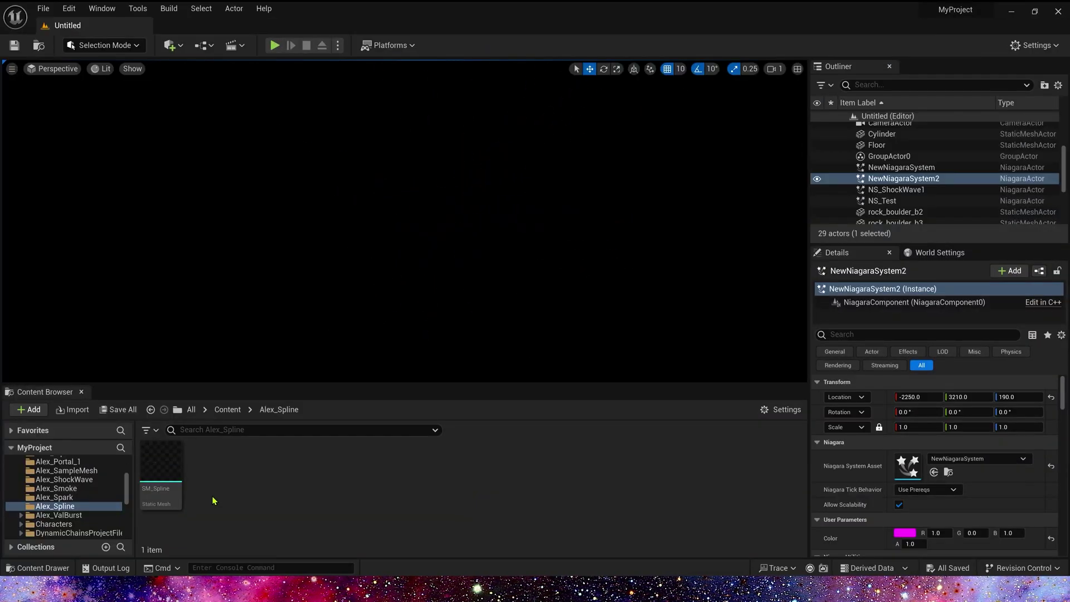
- Open SM_Spline, orbit its view, and display the UV Channel 0 layout over the mesh
double_click(167, 476)
mouse_move(327, 306)
left_mouse_down()
mouse_move(326, 350)
mouse_move(326, 305)
left_mouse_up()
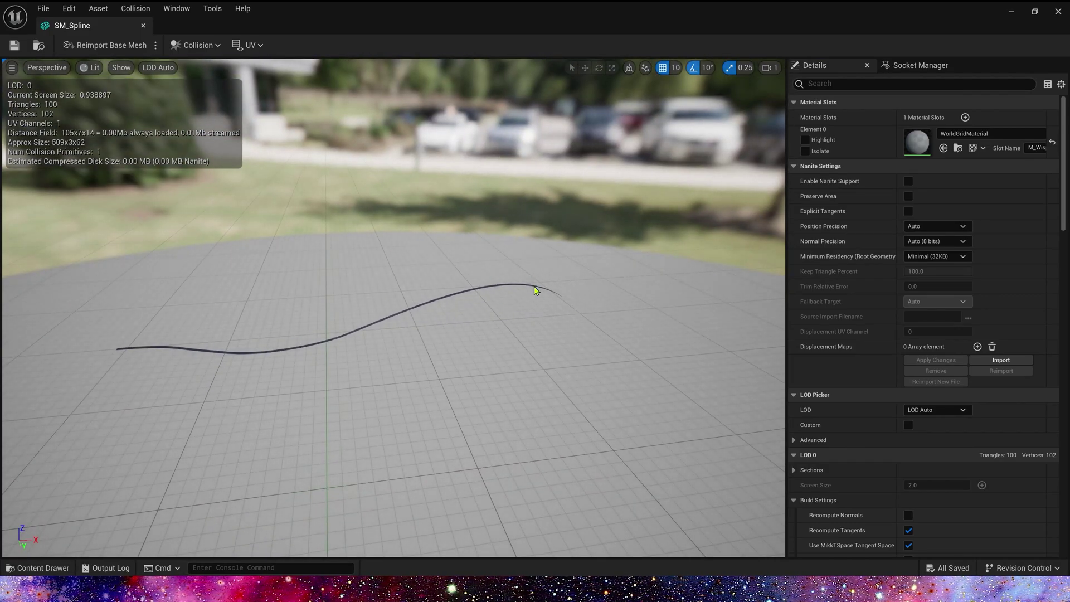
left_click(254, 45)
left_click(270, 86)
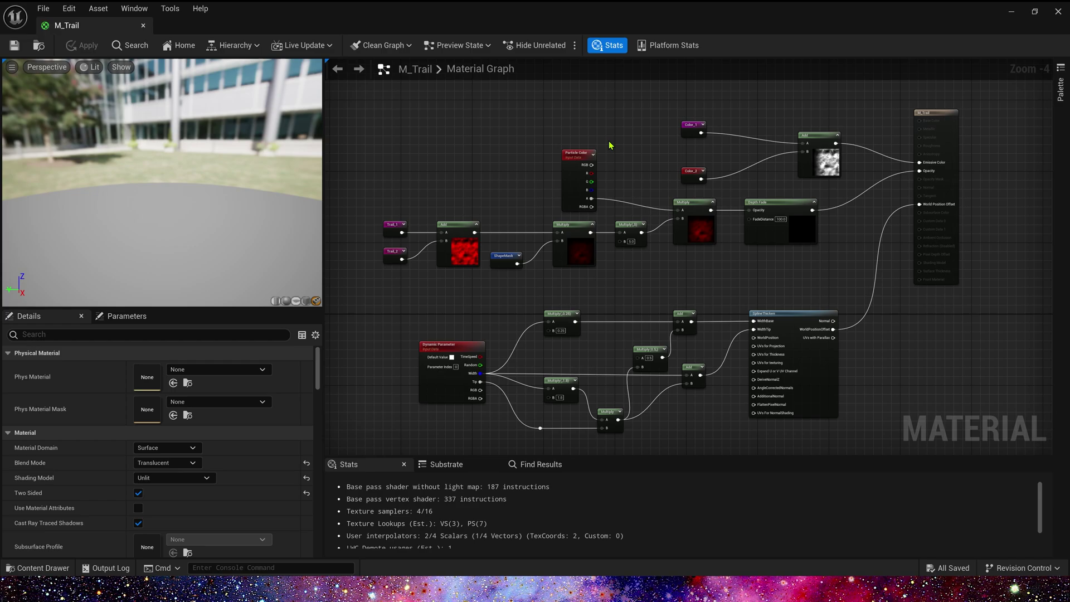
right_click(462, 121)
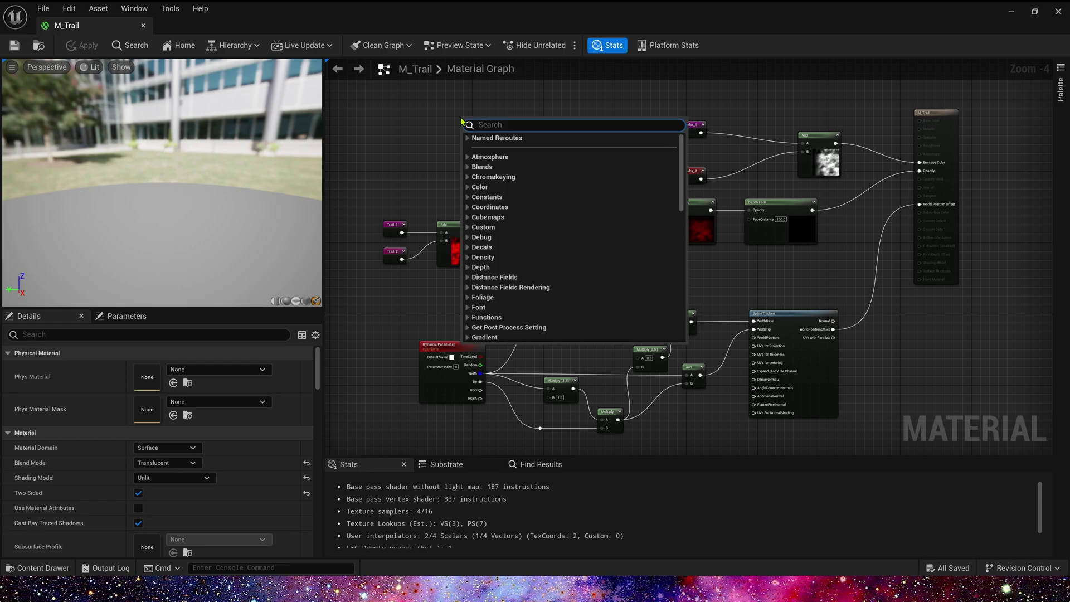
type("nme")
key("BackSpace")
key("BackSpace")
key("BackSpace")
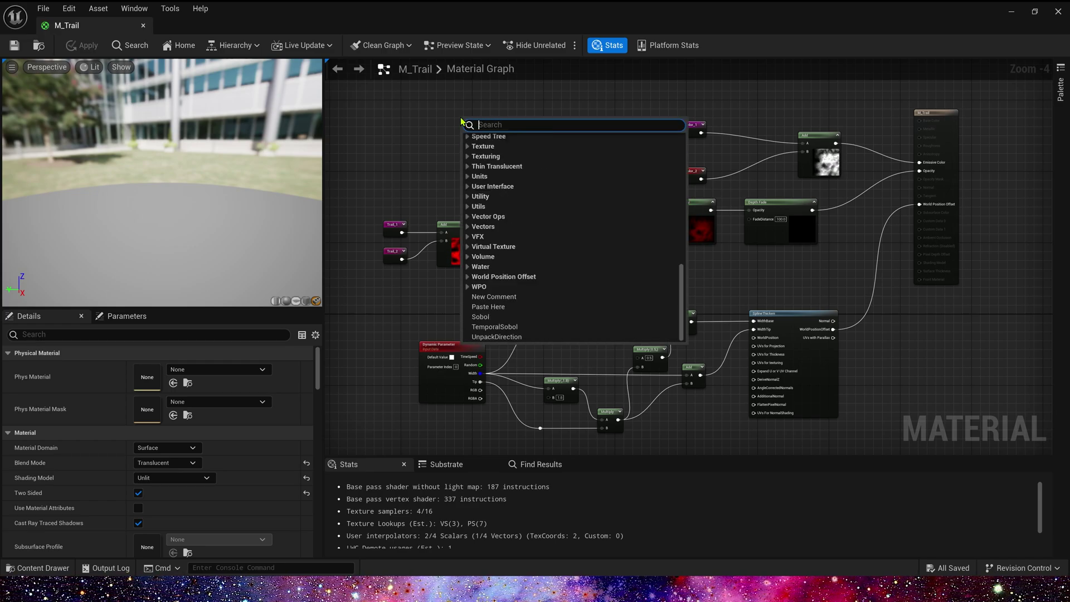
left_click(432, 115)
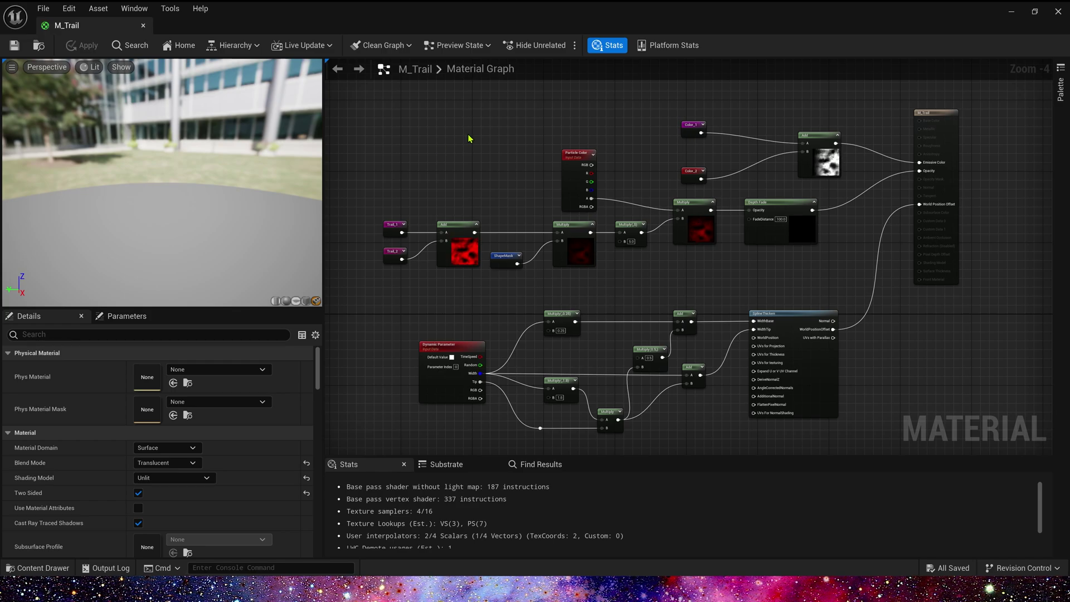
right_click(486, 137)
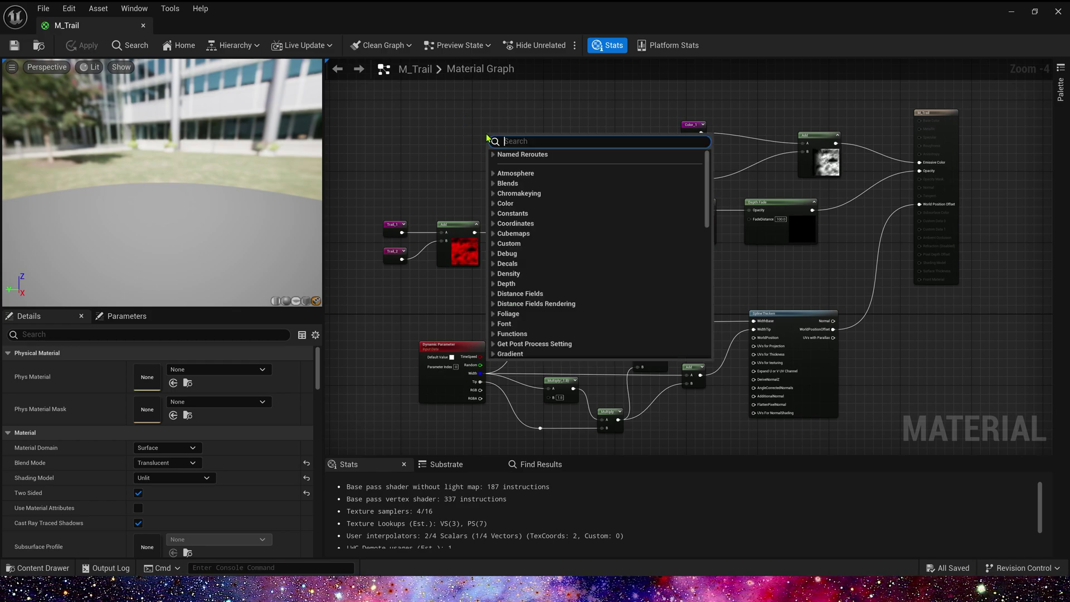
type("name")
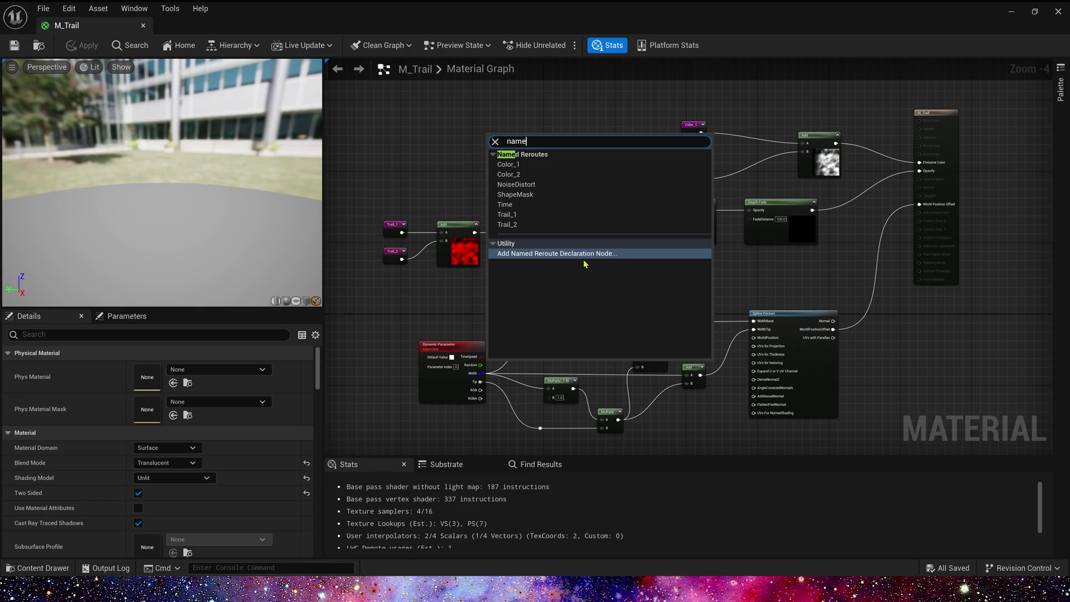
left_click(596, 254)
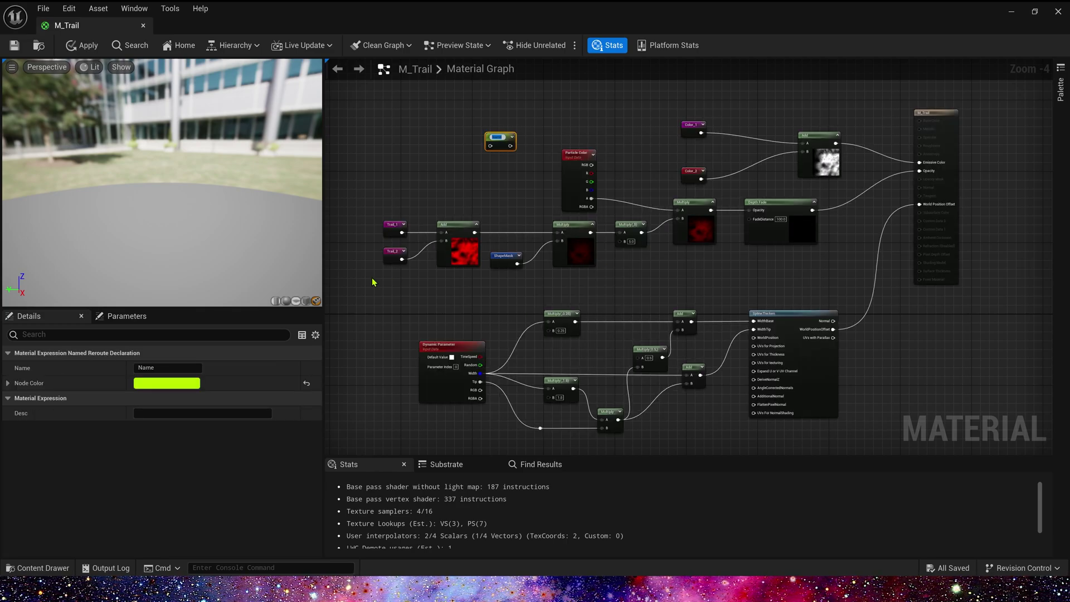
left_click(472, 169)
scroll(493, 150, "up", 3)
left_click(497, 131)
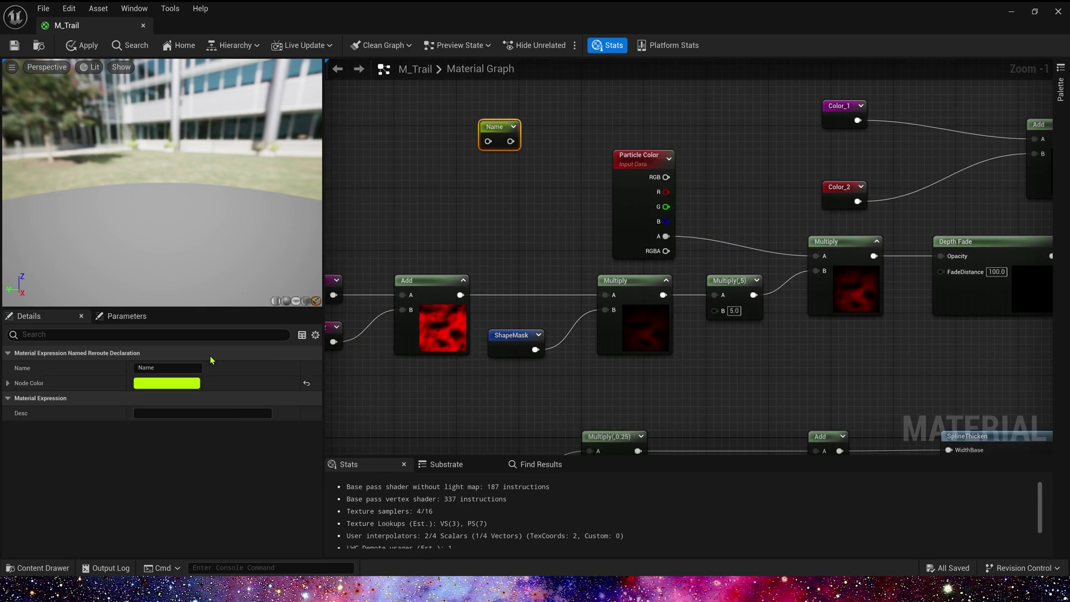
left_click(187, 366)
type("Color")
key("Return")
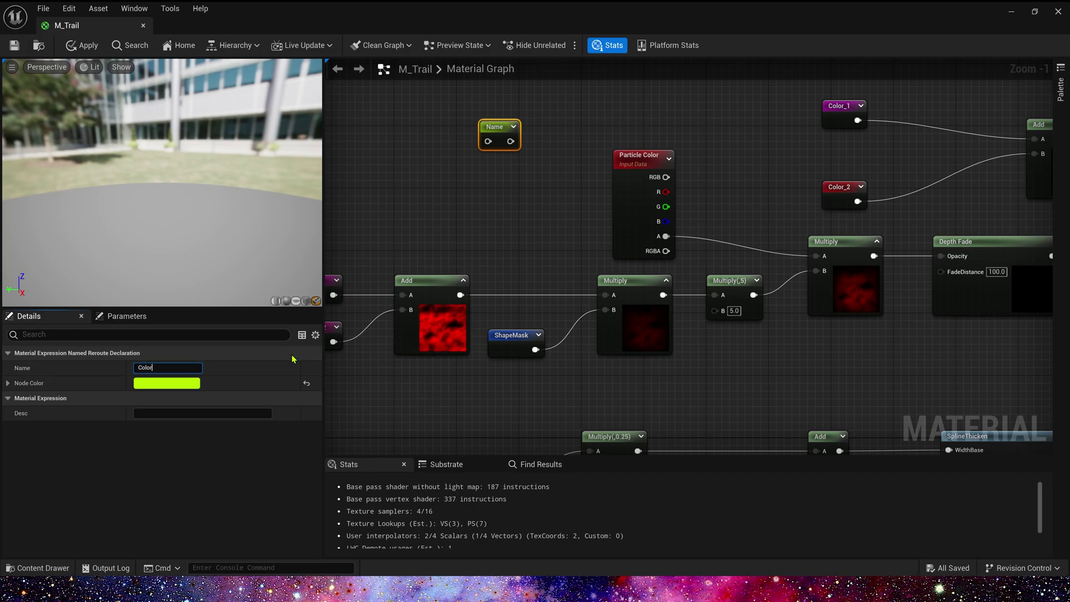
left_click(372, 196)
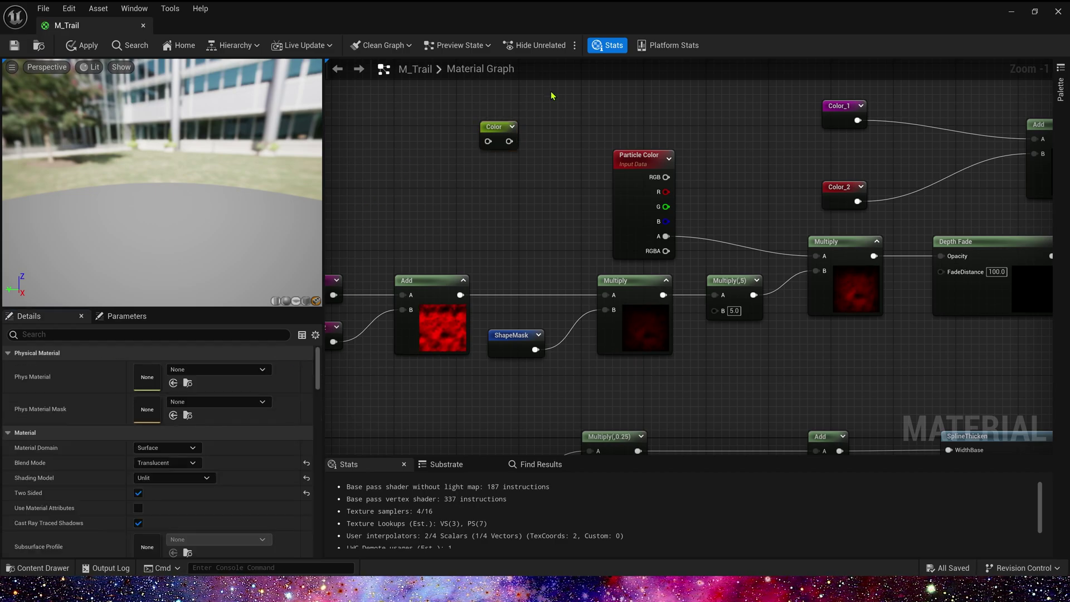
left_click_drag(551, 93, 514, 170)
key("Delete")
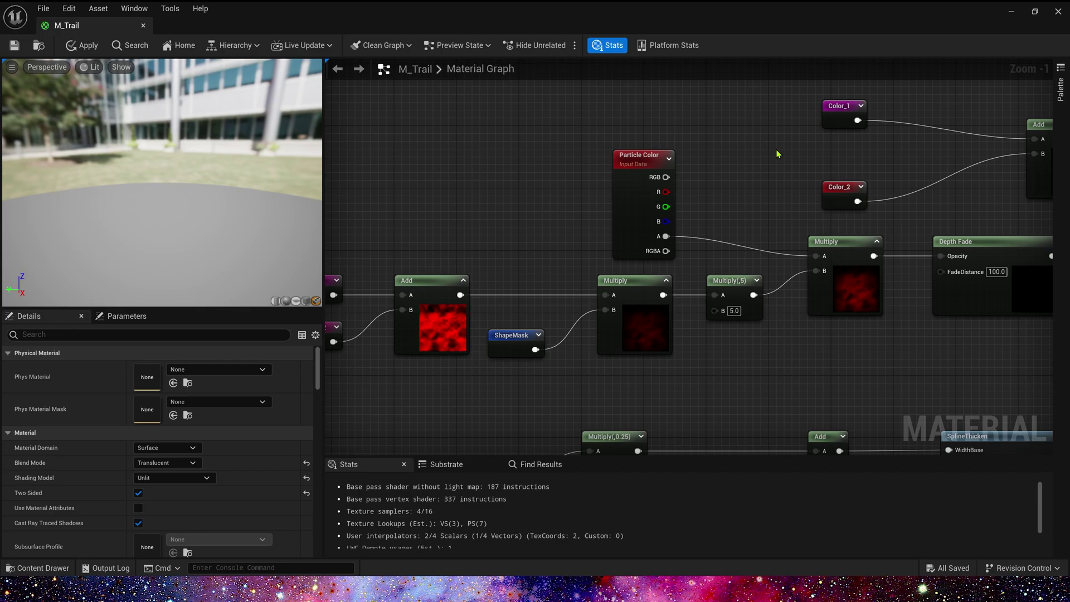
- Pan across the zoomed-out M_Trail graph and jump to the Color_1 declaration node
scroll(776, 156, "down", 1)
right_click_drag(794, 157, 727, 148)
scroll(734, 203, "down", 1)
right_click_drag(734, 202, 747, 161)
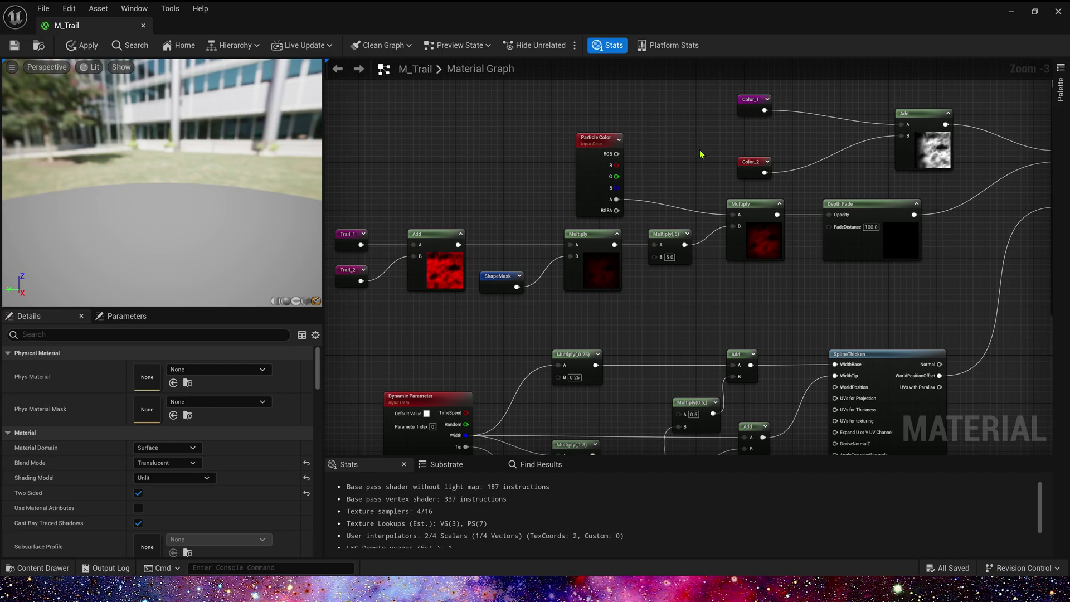
double_click(743, 108)
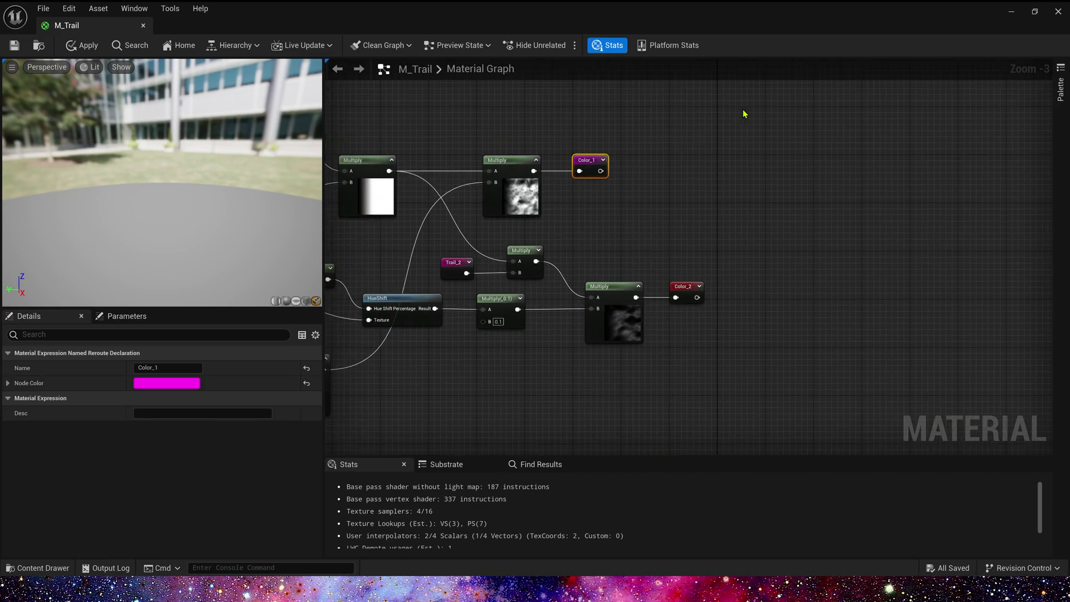
scroll(599, 237, "up", 3)
right_click_drag(599, 237, 725, 119)
scroll(725, 119, "down", 2)
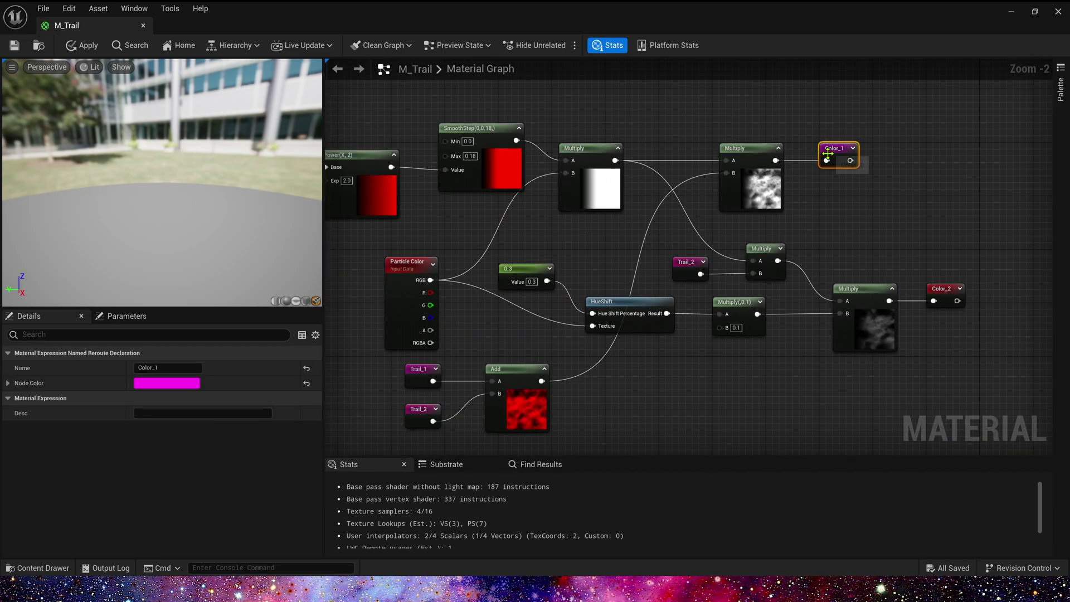
scroll(524, 223, "down", 2)
- Locate where NoiseDistort is used, bringing it and the Dynamic Parameter nodes into view
right_click_drag(518, 225, 549, 140)
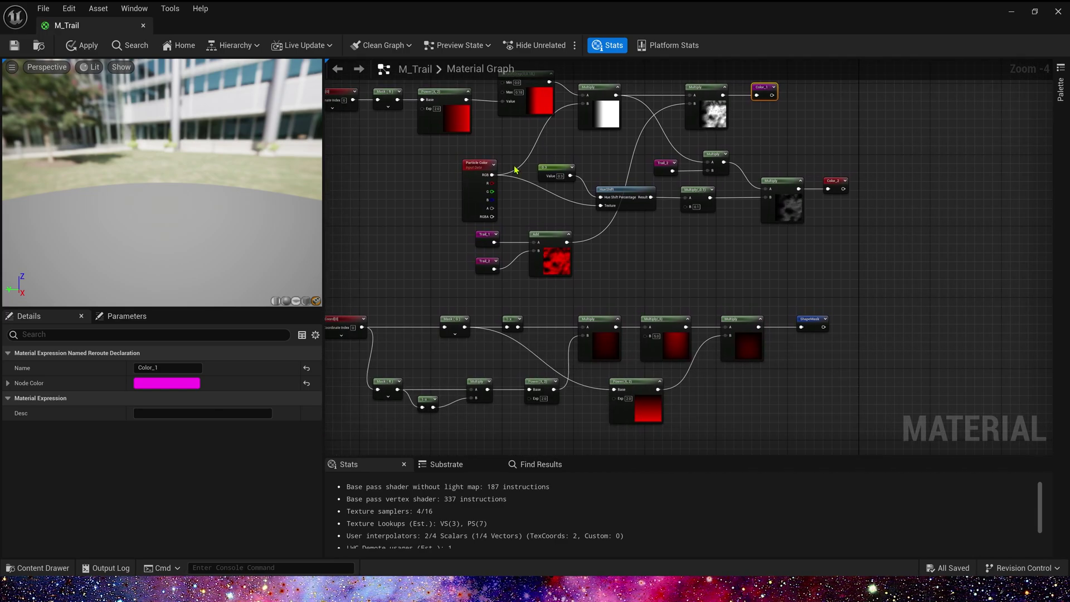
right_click_drag(430, 199, 654, 181)
double_click(437, 159)
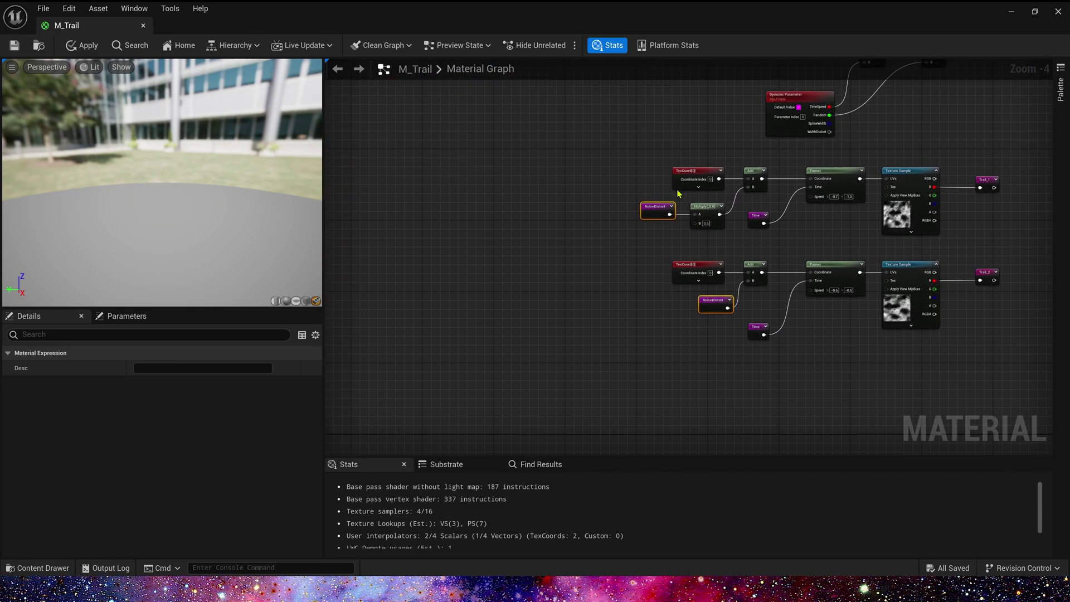
left_click(550, 190)
scroll(643, 193, "down", 3)
right_click_drag(742, 159, 520, 301)
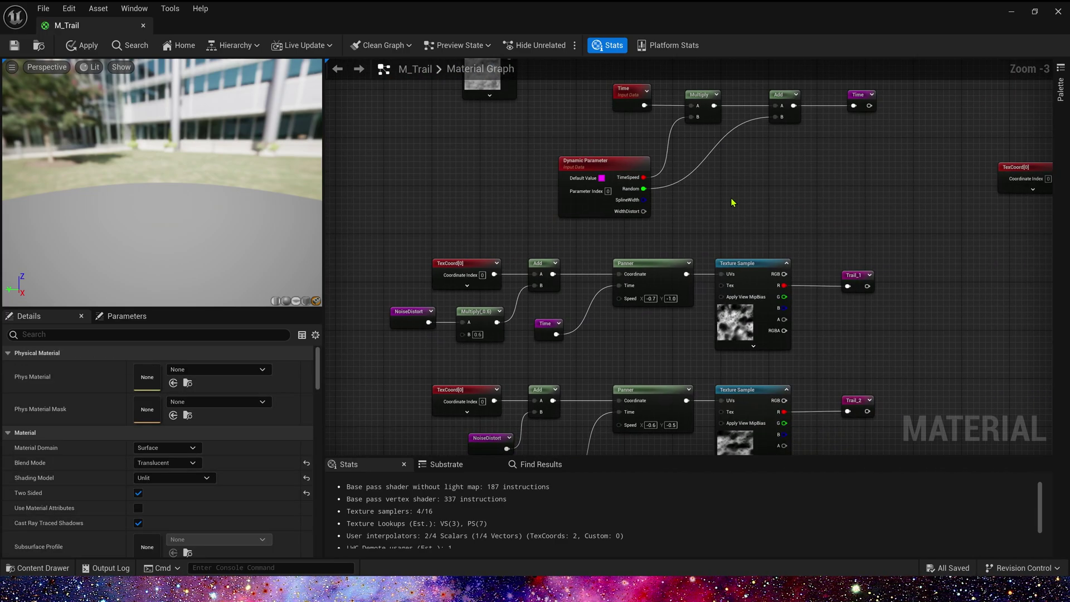
right_click_drag(733, 201, 627, 386)
right_click_drag(817, 356, 894, 373)
right_click_drag(705, 270, 775, 272)
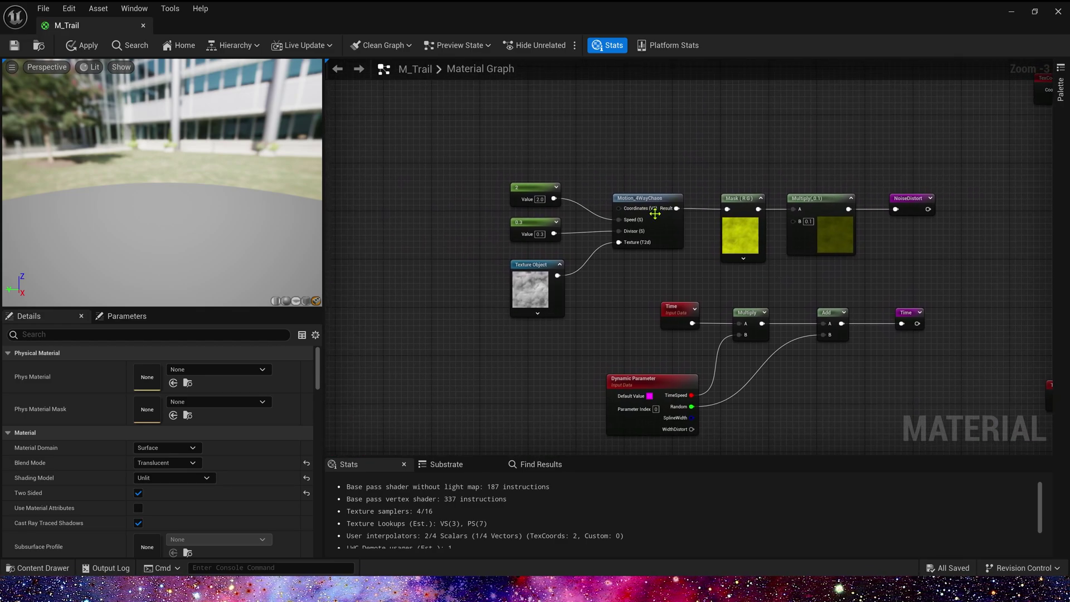
- Move the seven-node Motion_4WayChaos/NoiseDistort chain up and to the left
left_click_drag(505, 149, 965, 295)
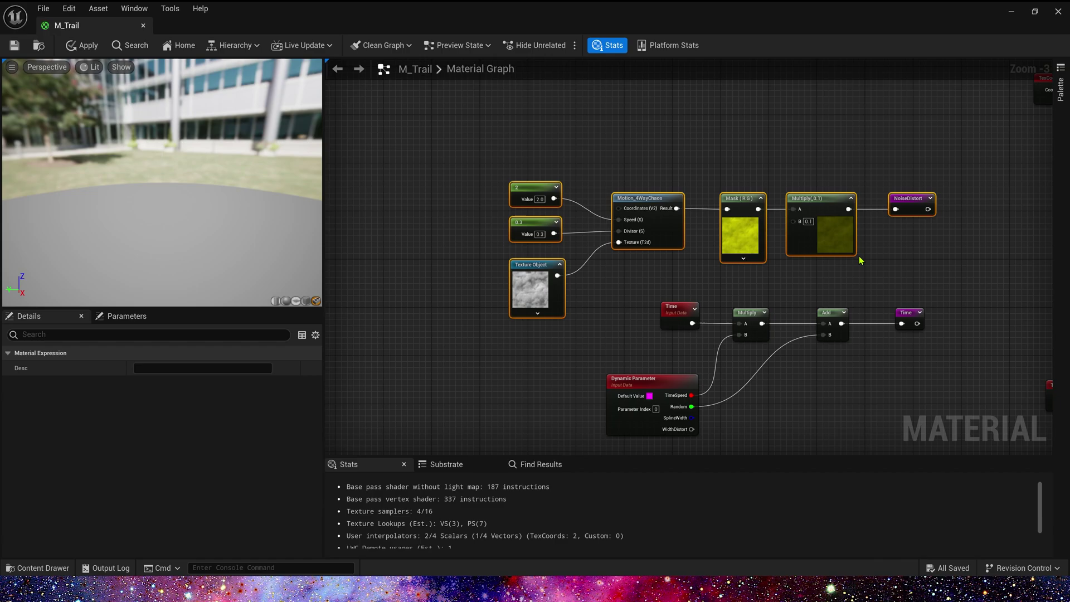
left_click_drag(848, 253, 836, 205)
left_click(871, 221)
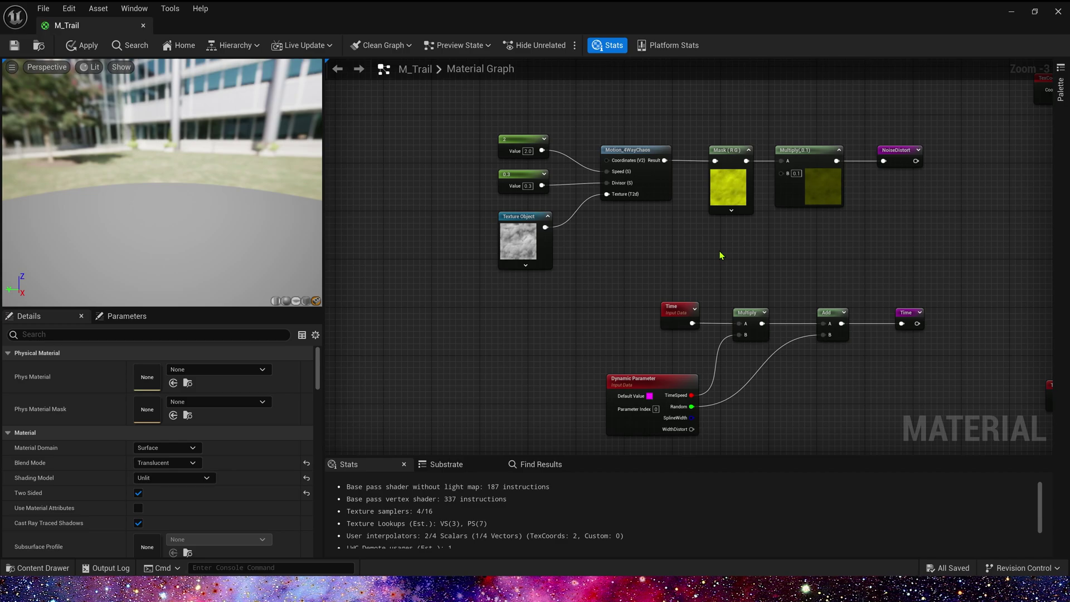
left_click_drag(638, 137, 638, 139)
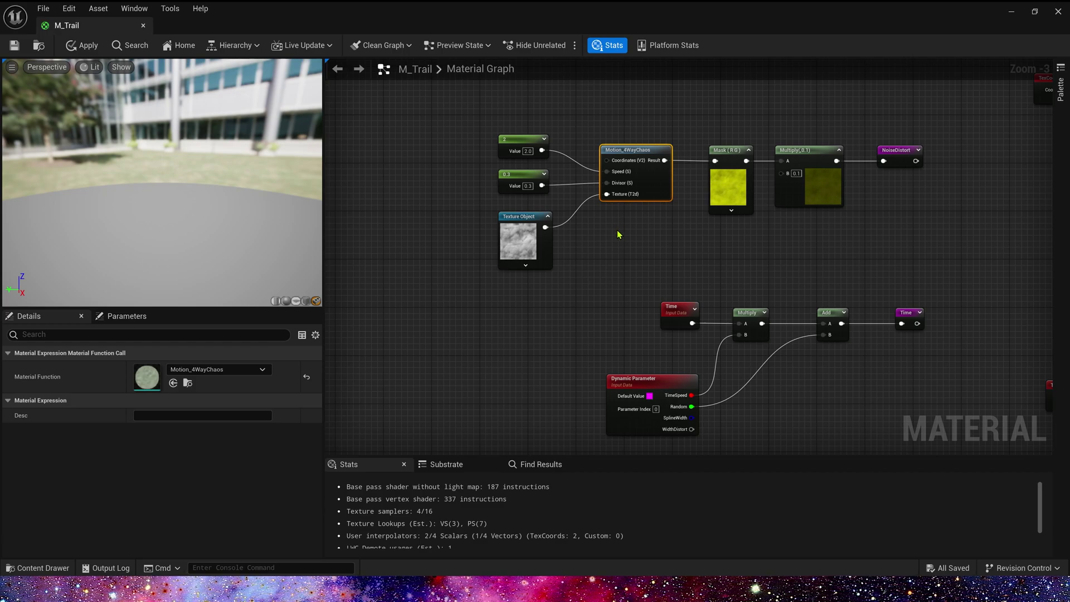
- Move the Time and Dynamic Parameter node chain up and to the left
right_click_drag(662, 264, 630, 234)
left_click_drag(561, 252, 900, 350)
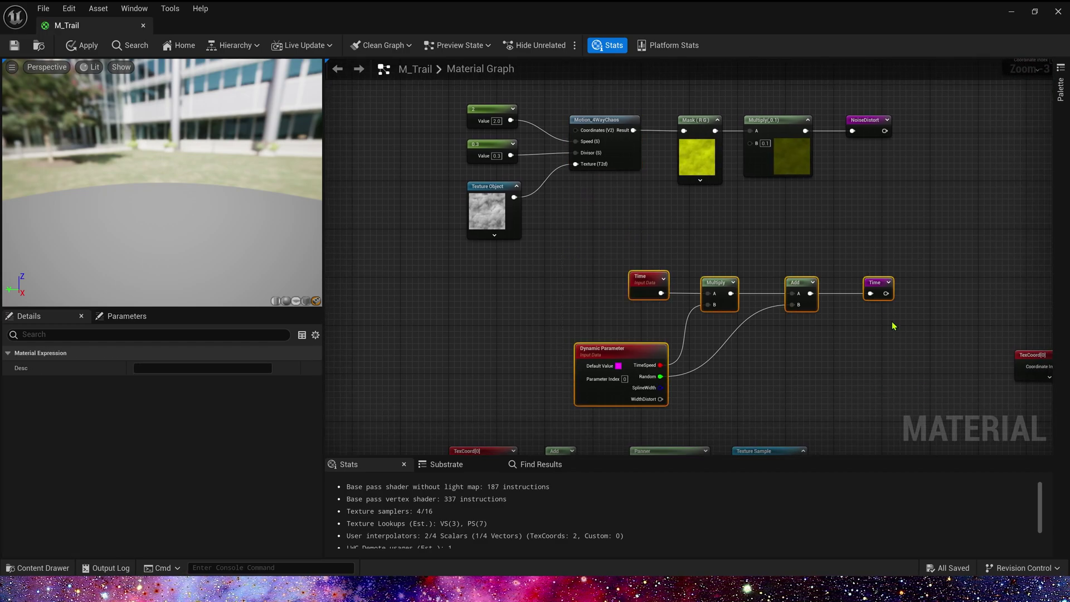
left_click_drag(873, 279, 838, 237)
left_click(700, 221)
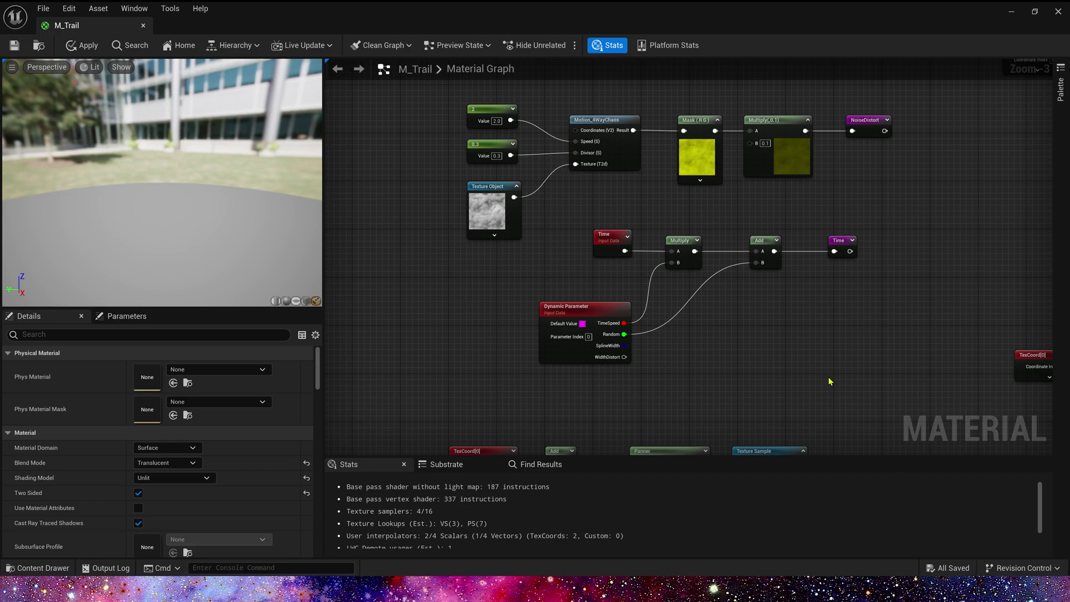
- Move the Trail_1 node row upward and revisit the NoiseDistort declaration
right_click_drag(806, 391, 814, 190)
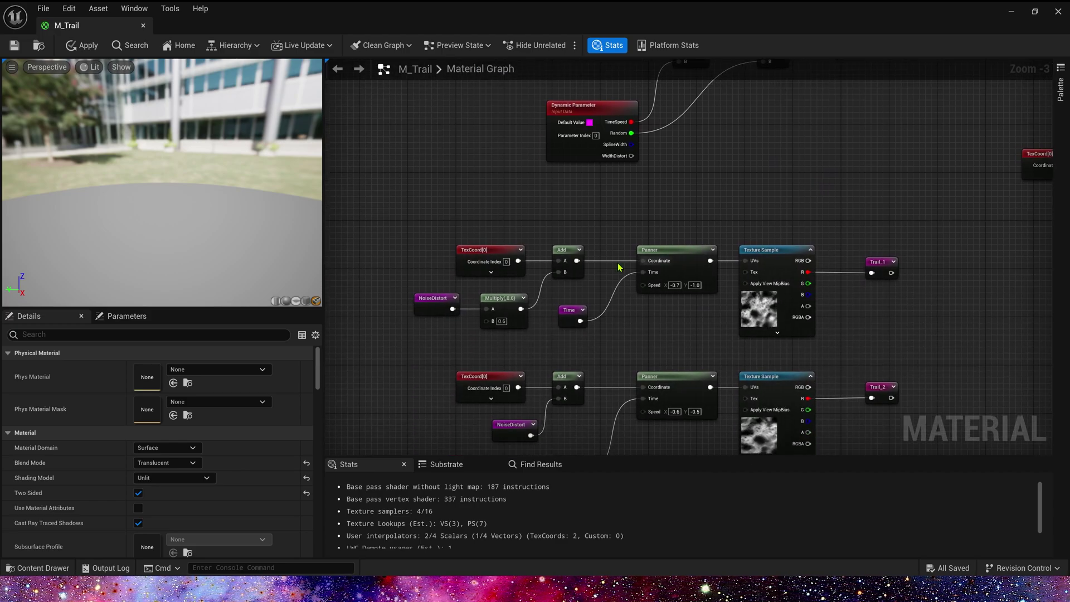
left_click_drag(406, 220, 946, 350)
left_click_drag(777, 318, 776, 276)
left_click(685, 279)
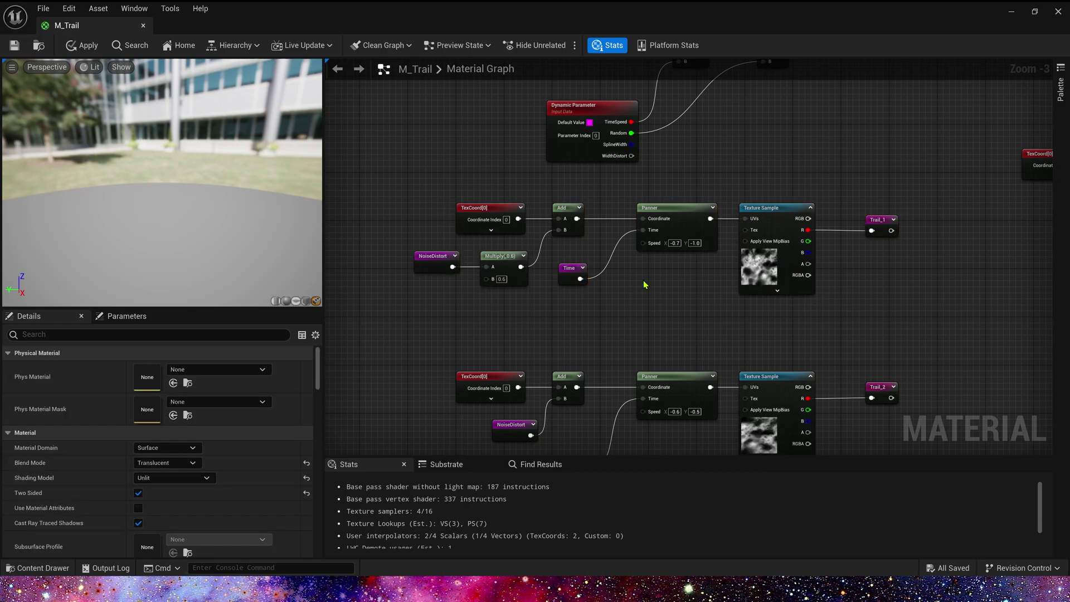
double_click(443, 266)
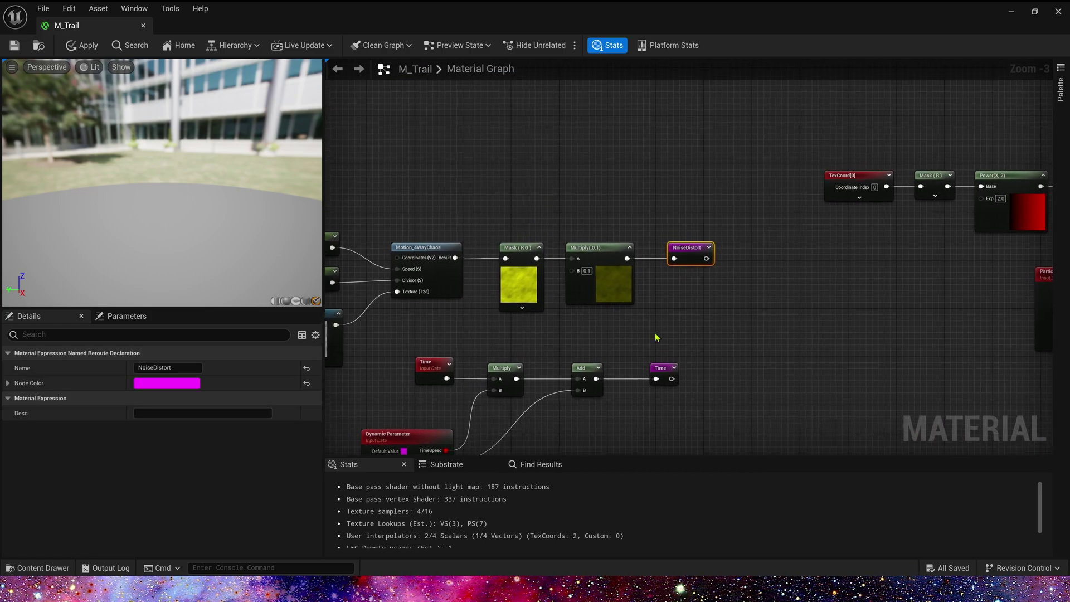
right_click_drag(657, 337, 891, 77)
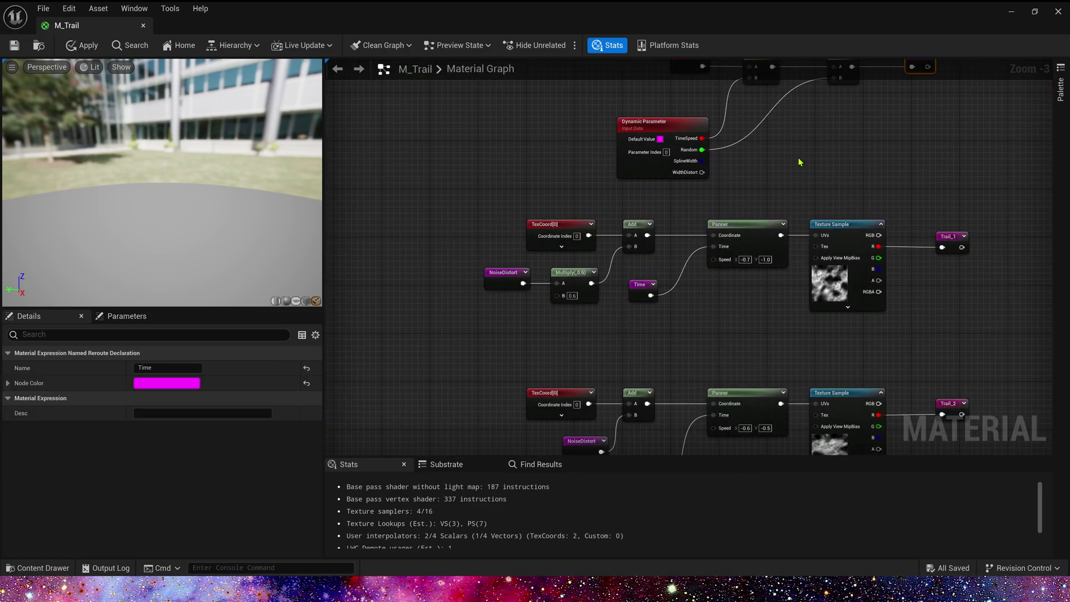
left_click(676, 311)
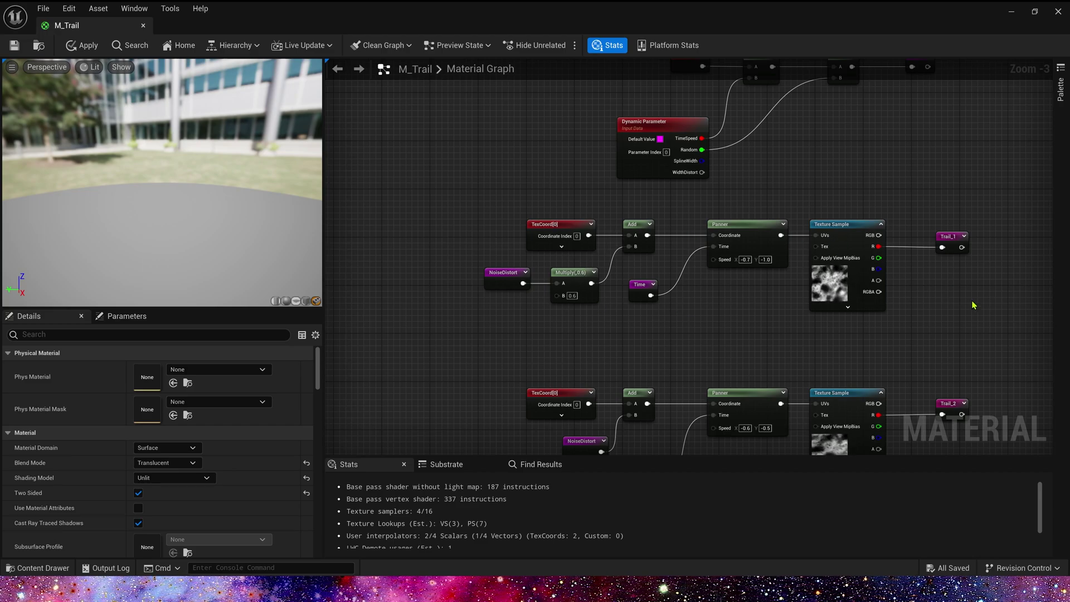
- Expand the previews on the Trail_2 and Trail_1 reroute declarations
right_click_drag(928, 351, 915, 216)
left_click(950, 268)
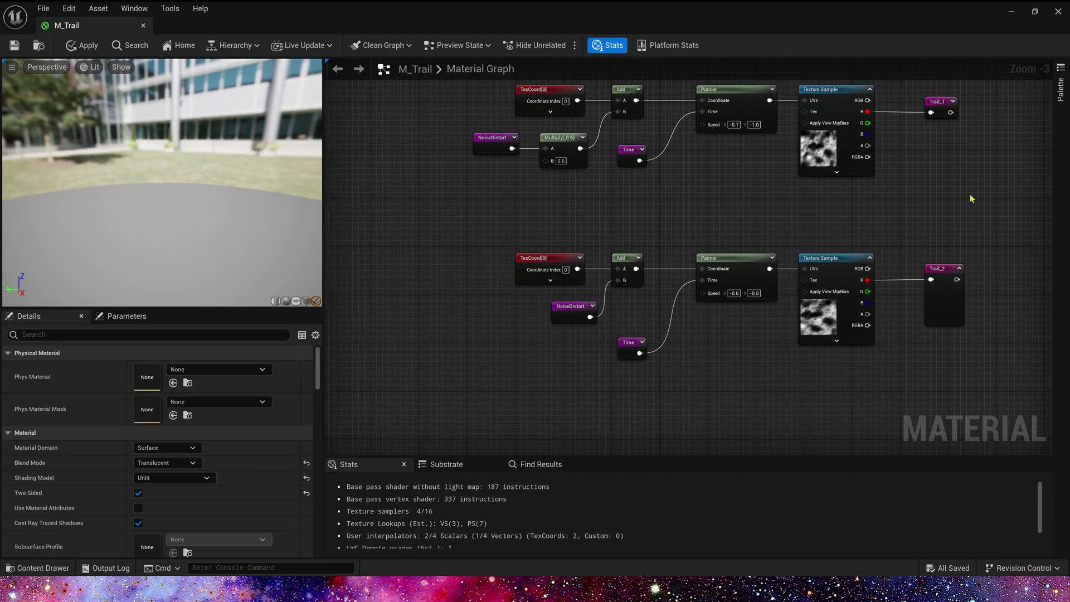
right_click_drag(972, 198, 920, 254)
left_click(898, 158)
left_click(897, 157)
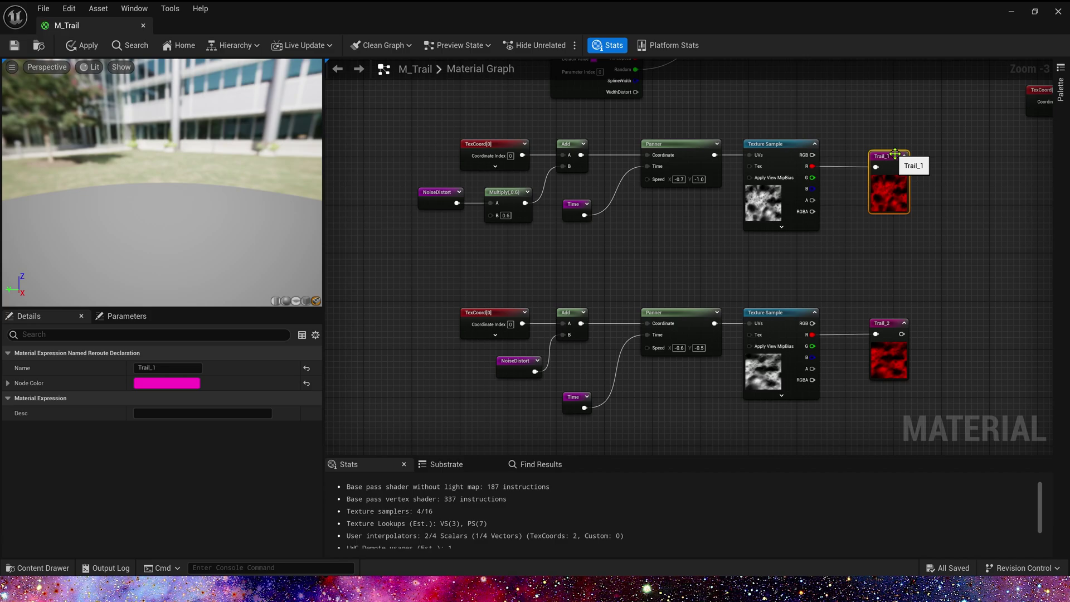
left_click(927, 284)
- Move the lower noise row up toward the upper row, then compare both Panner nodes
left_click_drag(923, 286, 485, 411)
left_click_drag(791, 371, 791, 335)
left_click(846, 320)
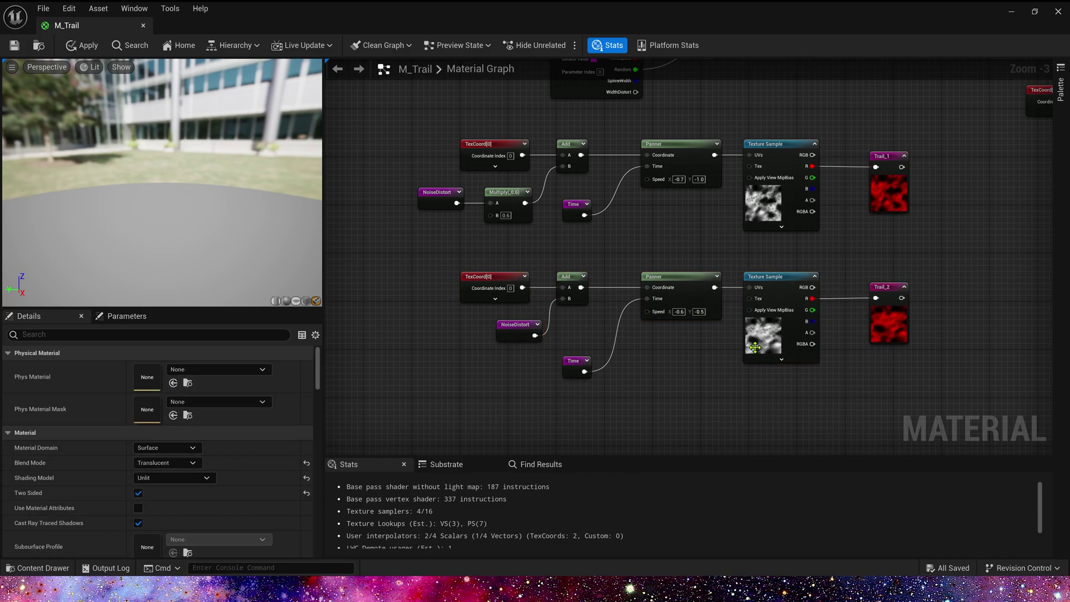
left_click_drag(525, 200, 527, 204)
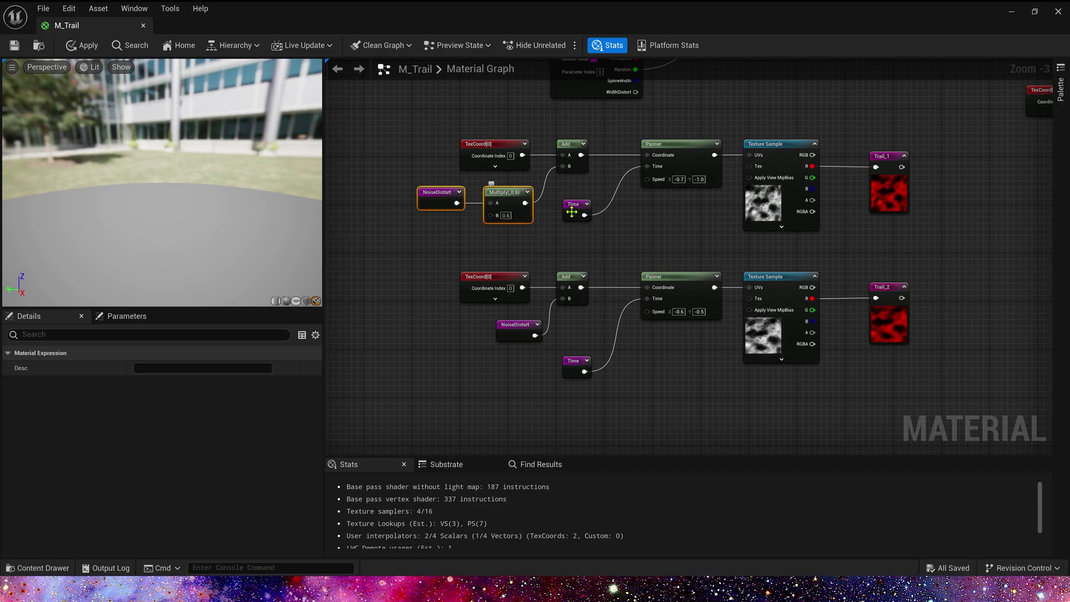
left_click(688, 231)
left_click_drag(628, 123, 697, 312)
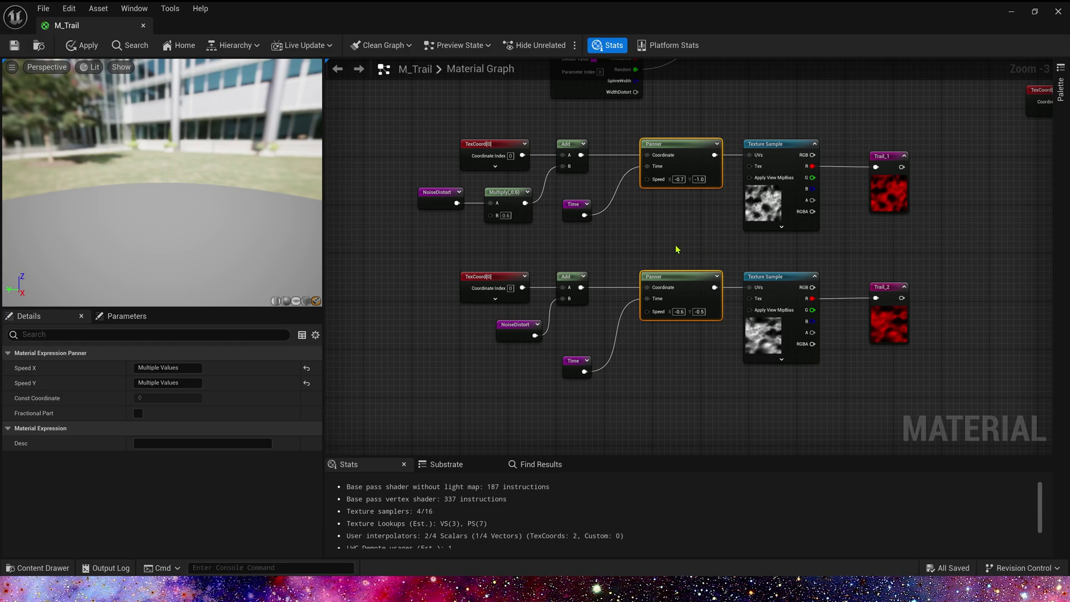
left_click(885, 264)
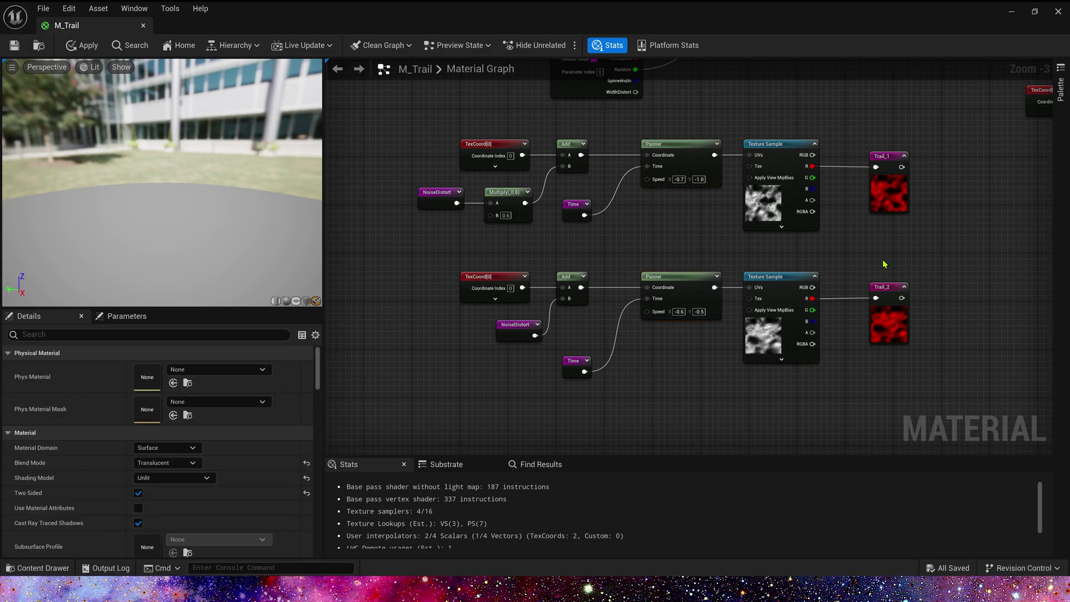
- Inspect the Trail_1 and Trail_2 usages, their Add node and the following Multiply
right_click_drag(995, 256, 556, 346)
scroll(644, 347, "down", 1)
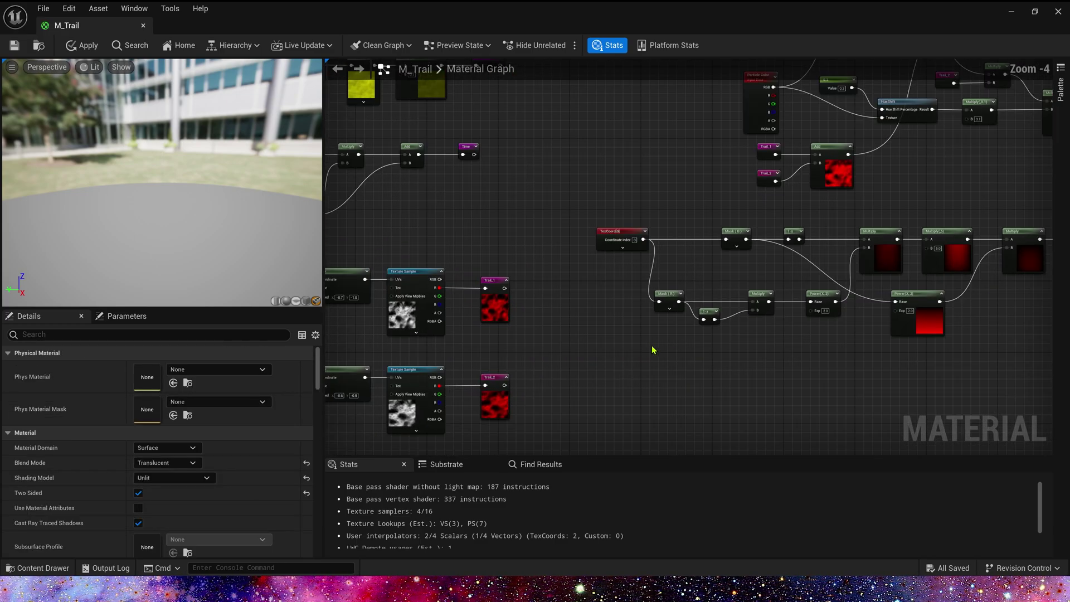
right_click_drag(767, 341, 443, 242)
right_click_drag(997, 362, 576, 219)
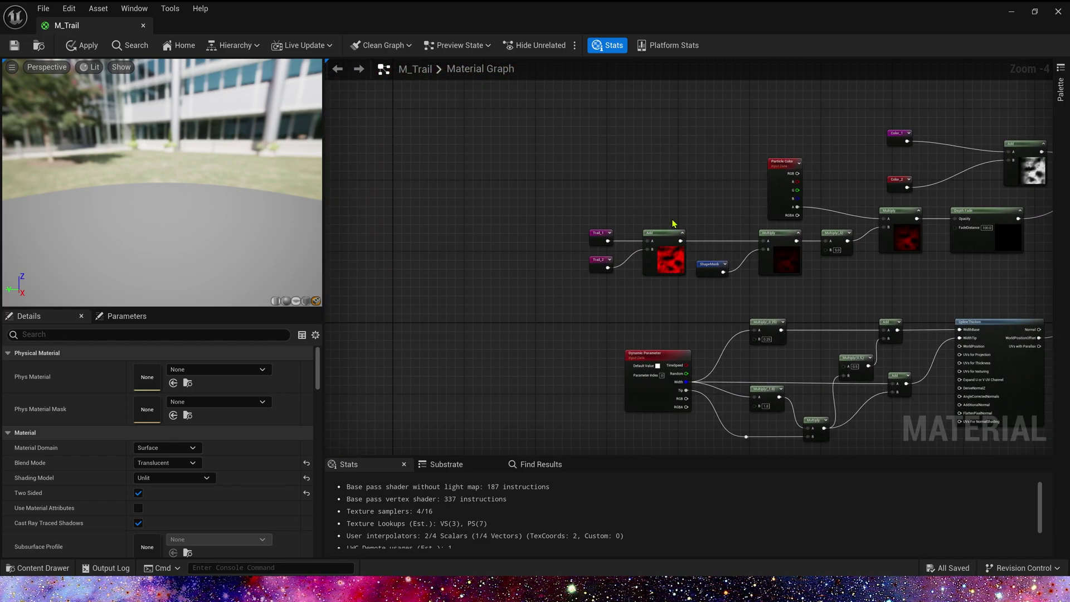
right_click_drag(695, 246, 565, 228)
scroll(565, 230, "up", 1)
left_click_drag(396, 297, 461, 195)
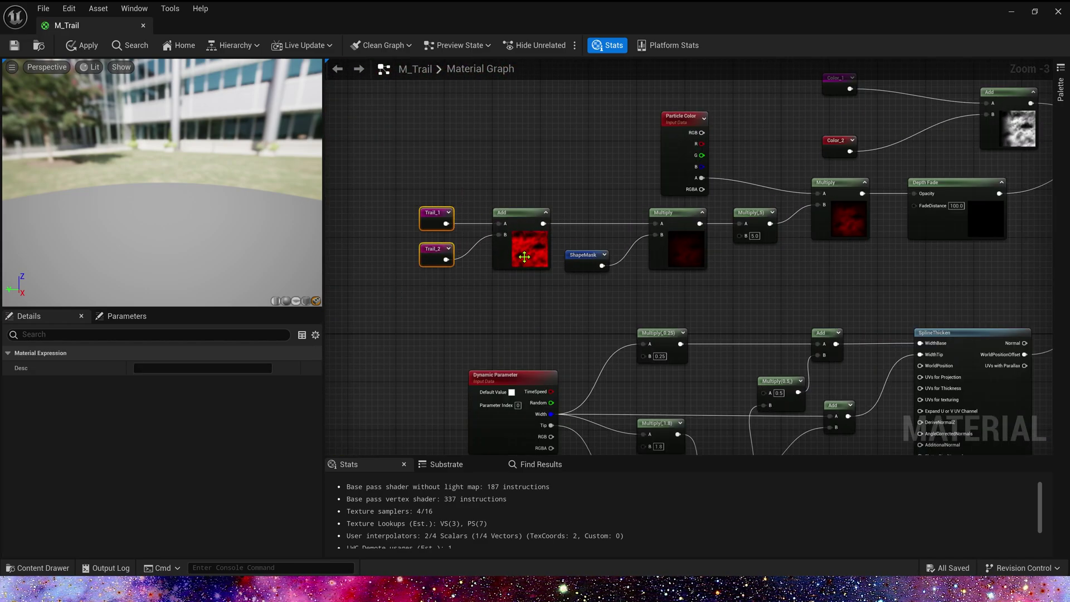
left_click(495, 191)
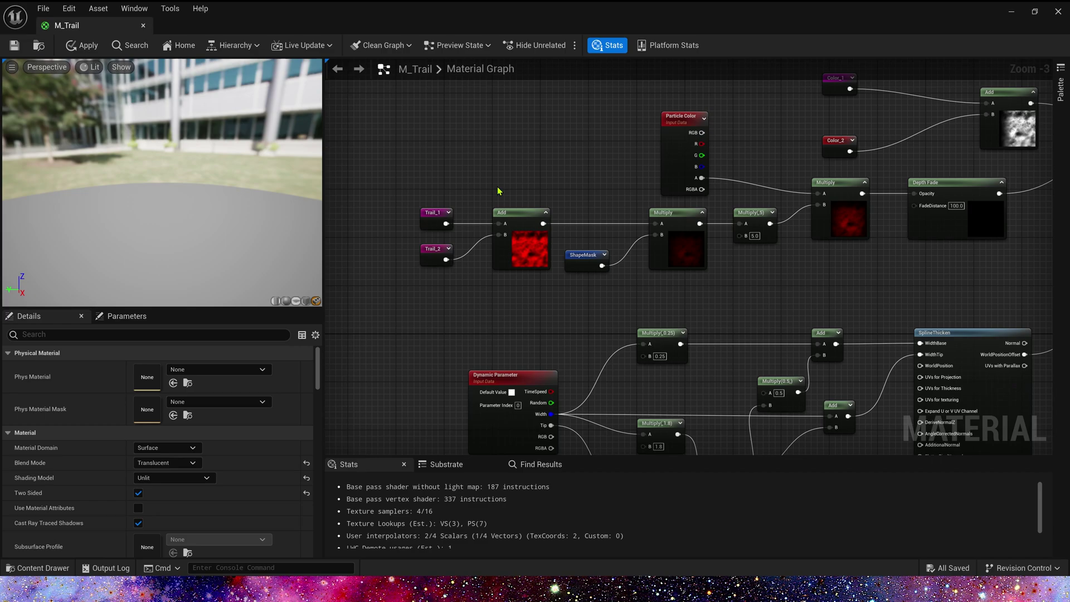
left_click_drag(494, 191, 552, 307)
left_click(552, 306)
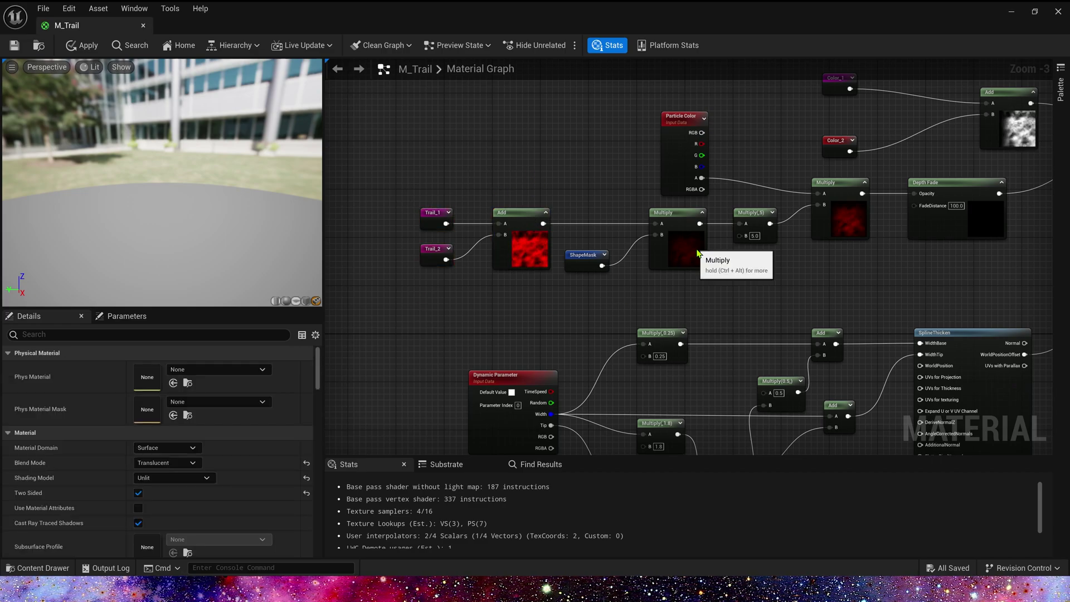
left_click(694, 245)
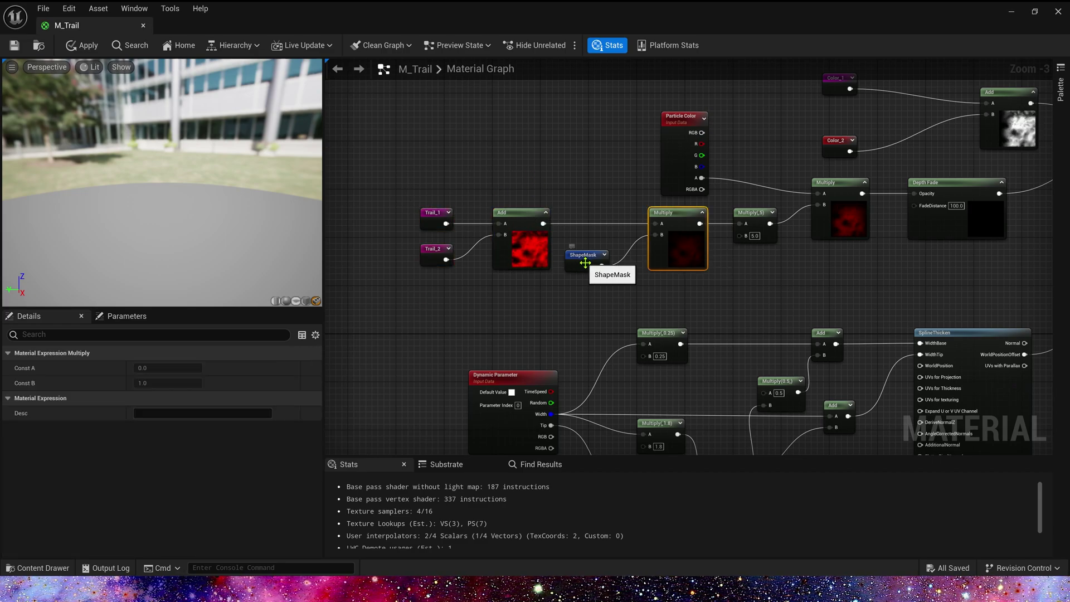
- Jump to the ShapeMask declaration network and expand the ShapeMask preview
double_click(583, 262)
mouse_move(569, 325)
right_mouse_down()
mouse_move(686, 317)
mouse_move(580, 320)
right_mouse_up()
left_click(499, 180)
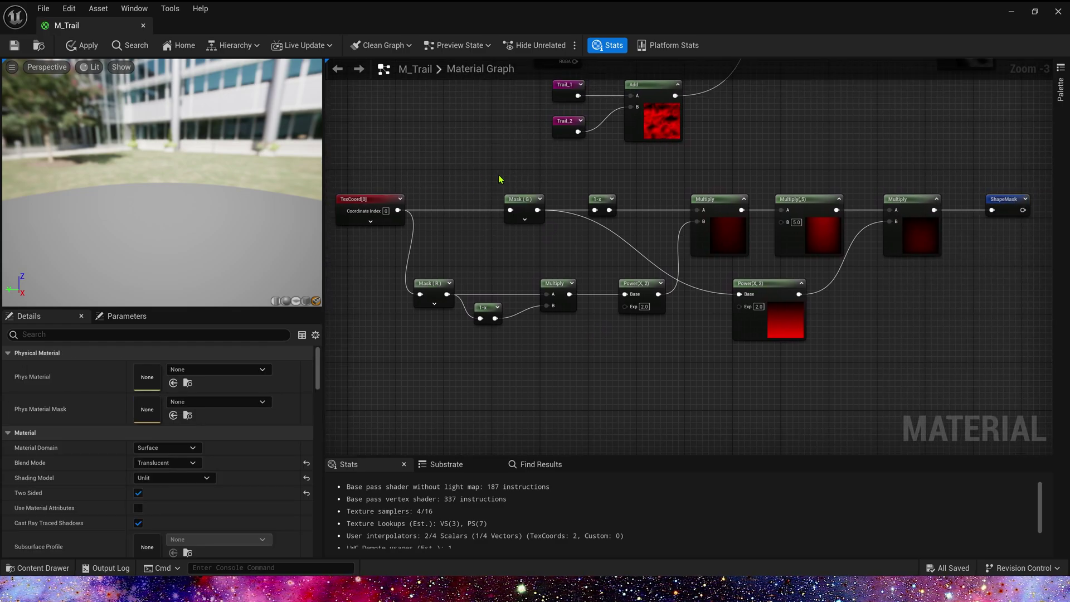
left_click_drag(375, 175, 1010, 371)
left_click(1025, 199)
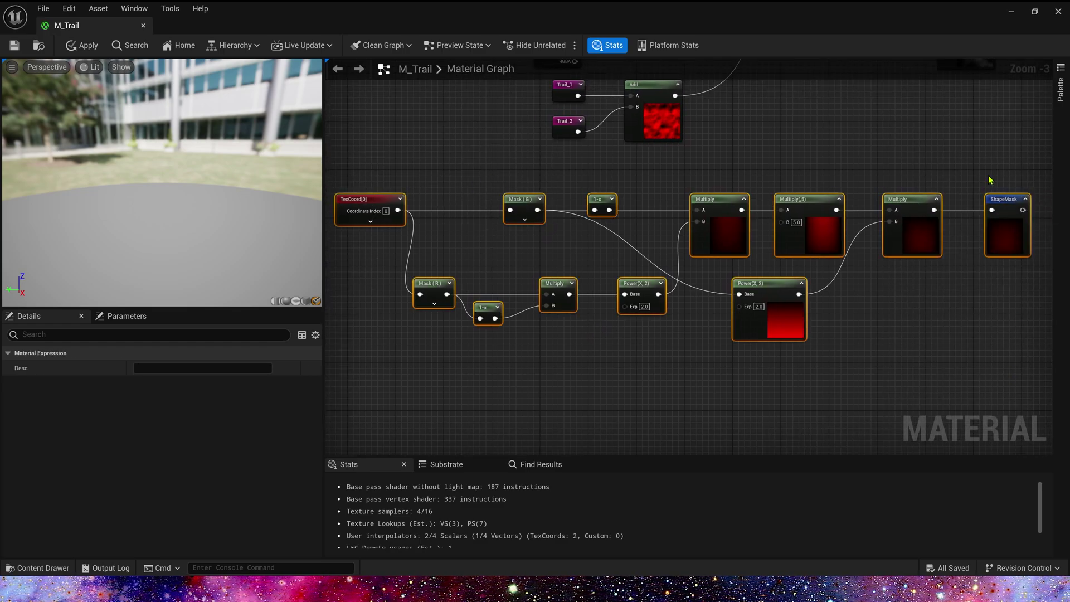
left_click(989, 176)
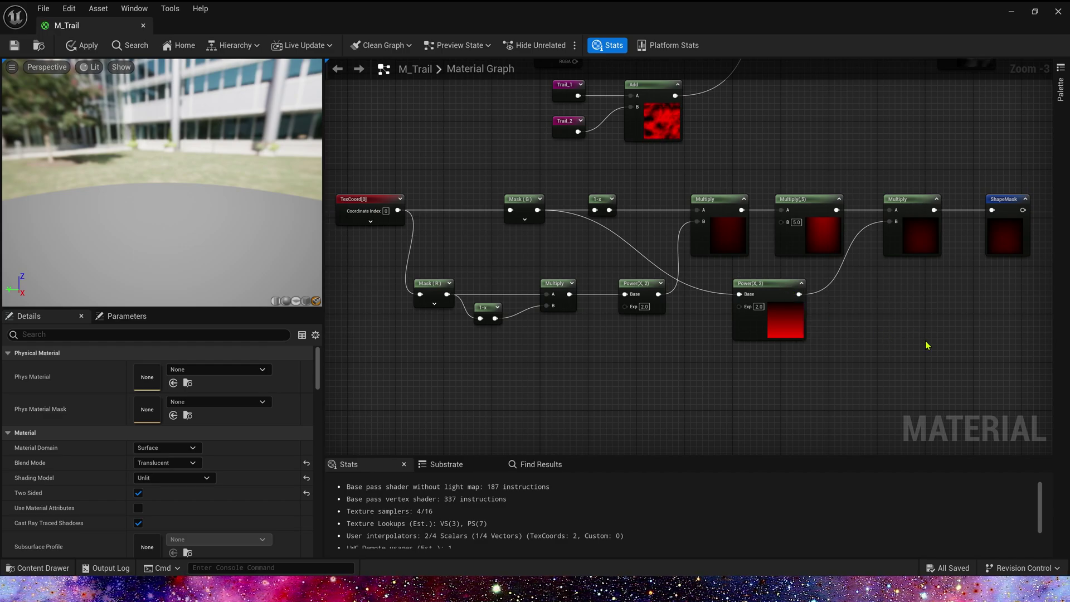
right_click_drag(927, 345, 651, 301)
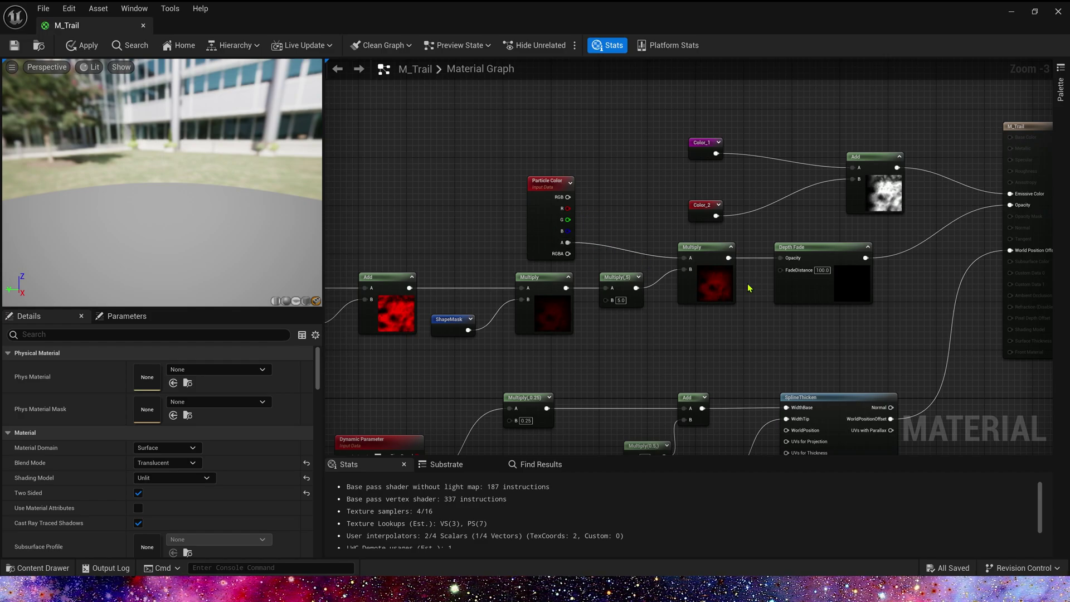
- Jump to the Color_1 declaration and shift the TexCoord, Mask and Power nodes slightly right
right_click_drag(733, 184, 709, 241)
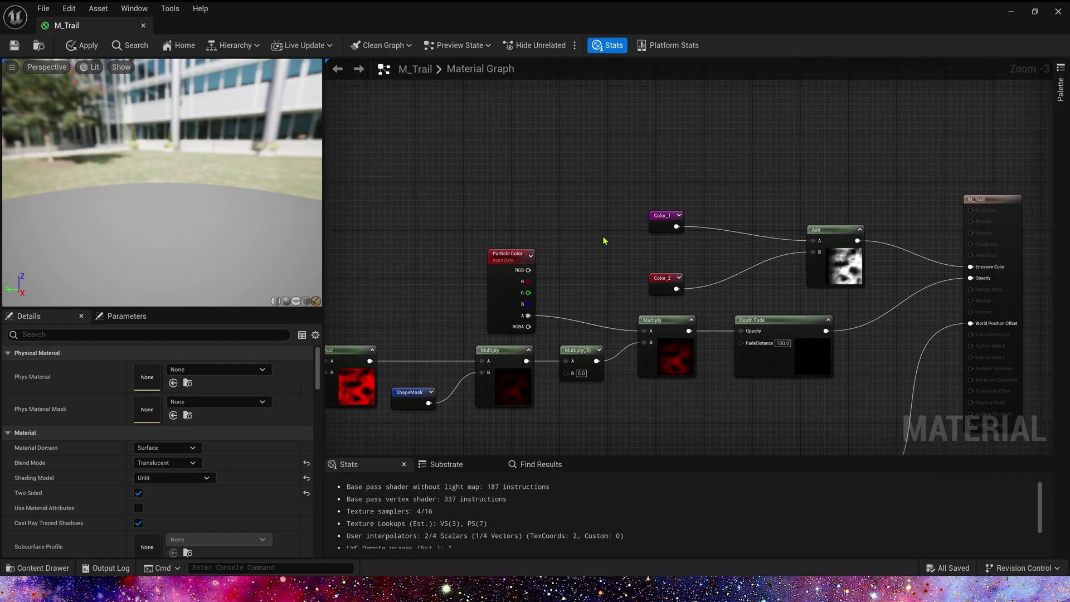
double_click(664, 217)
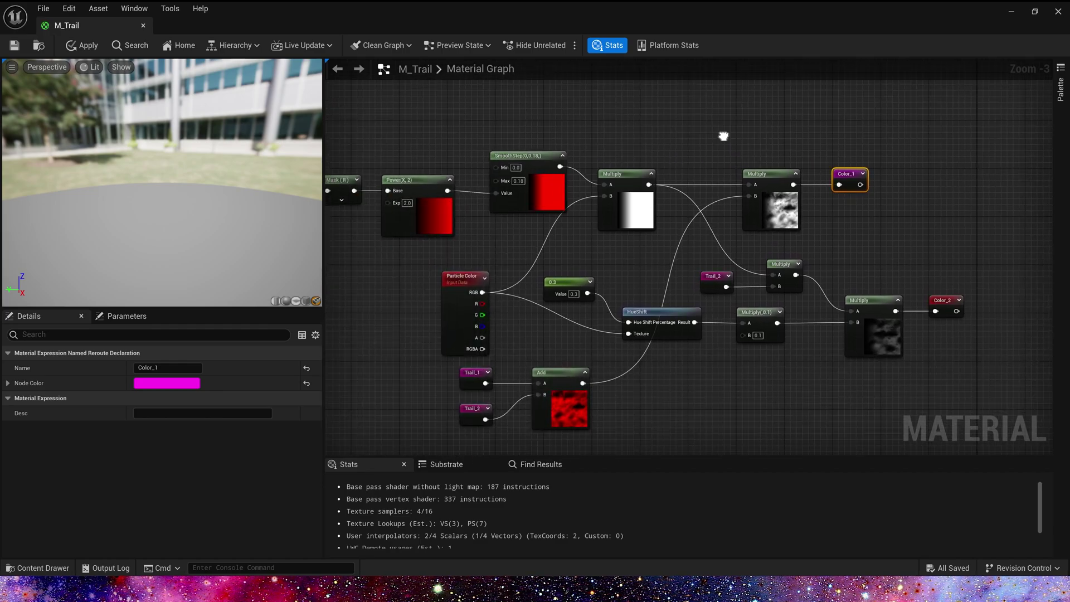
right_click_drag(723, 136, 841, 128)
left_click_drag(383, 134, 559, 217)
left_click(651, 266)
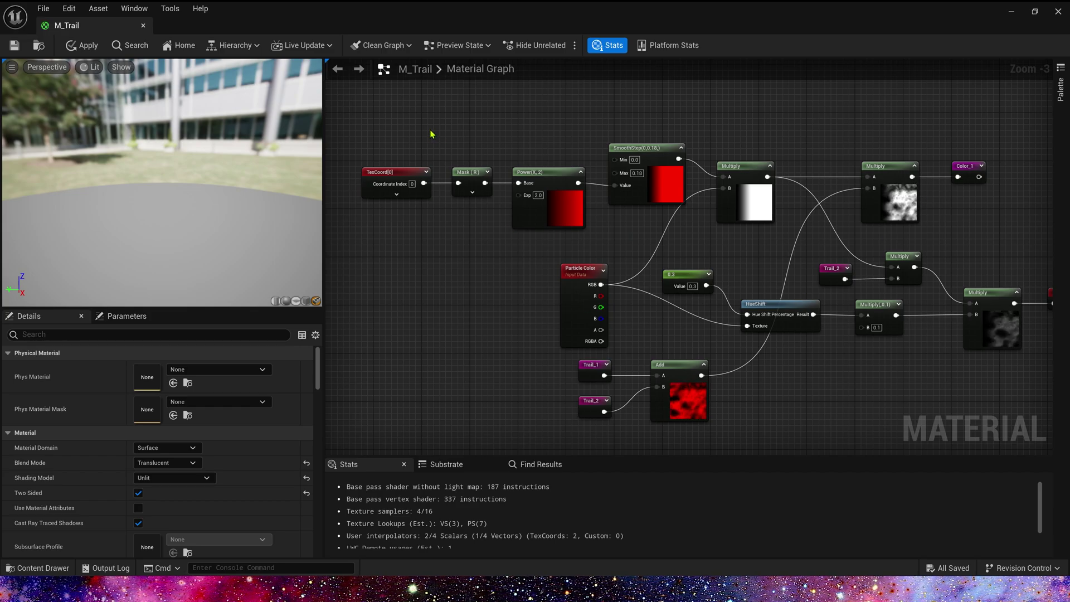
right_click_drag(986, 161, 926, 154)
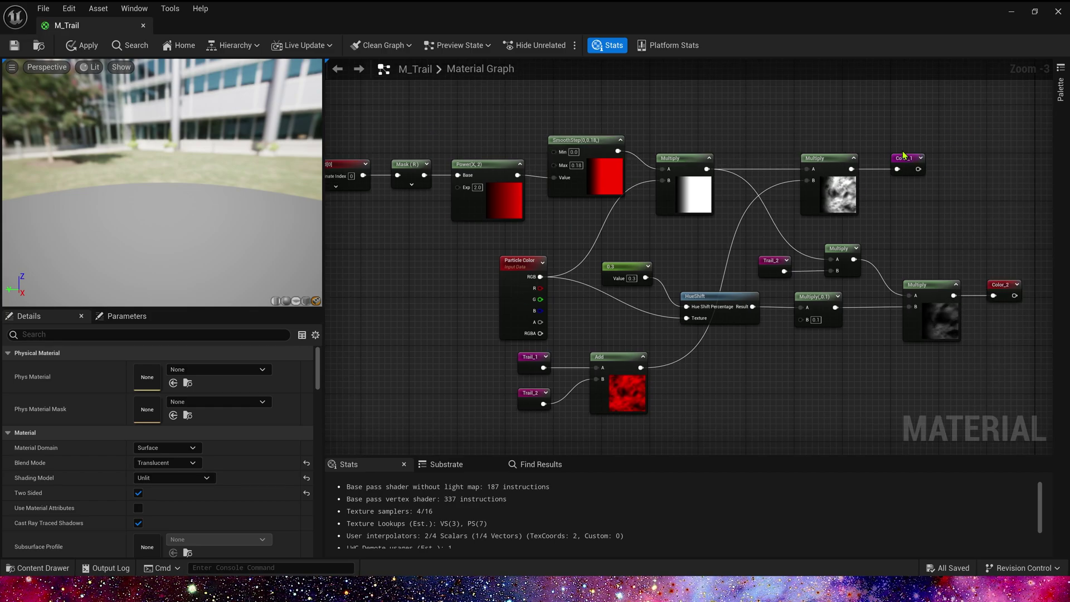
left_click(906, 162)
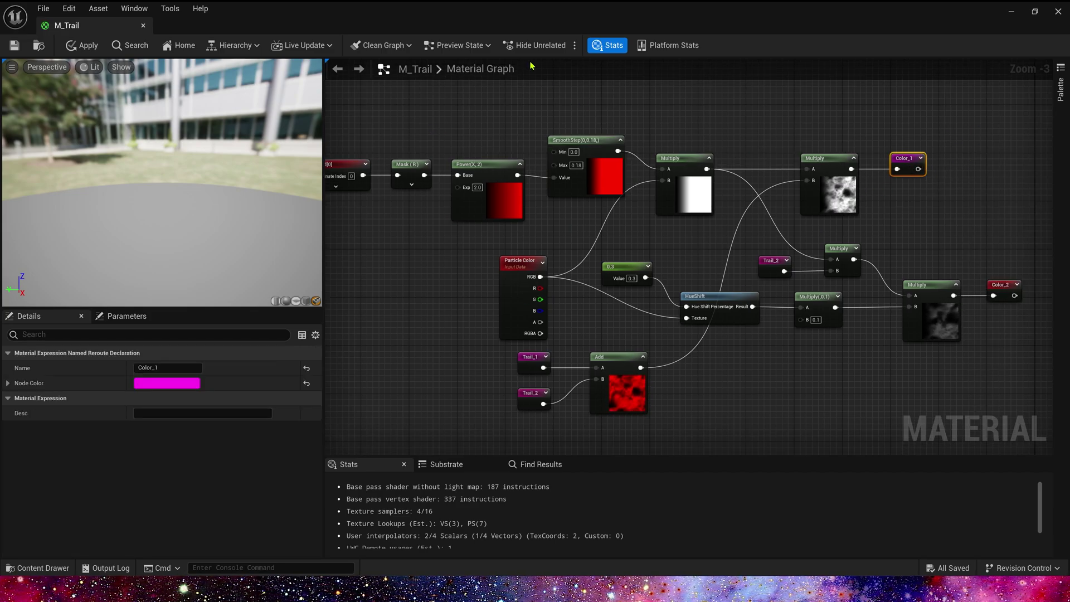
- Apply Hide Unrelated around Color_1, then select Color_2 to highlight its nodes
left_click(538, 46)
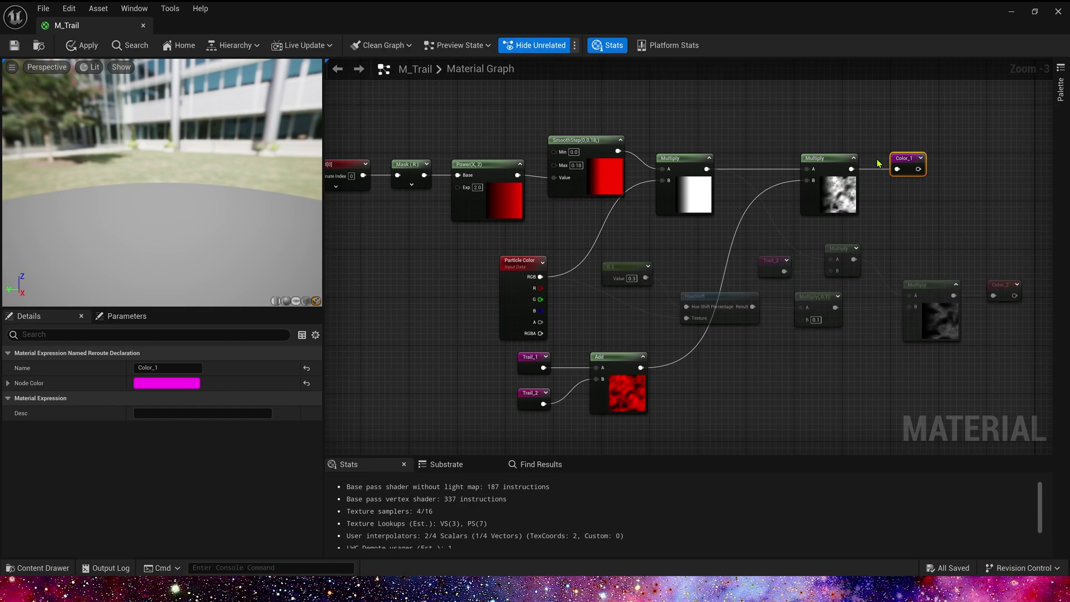
right_click_drag(584, 118, 631, 106)
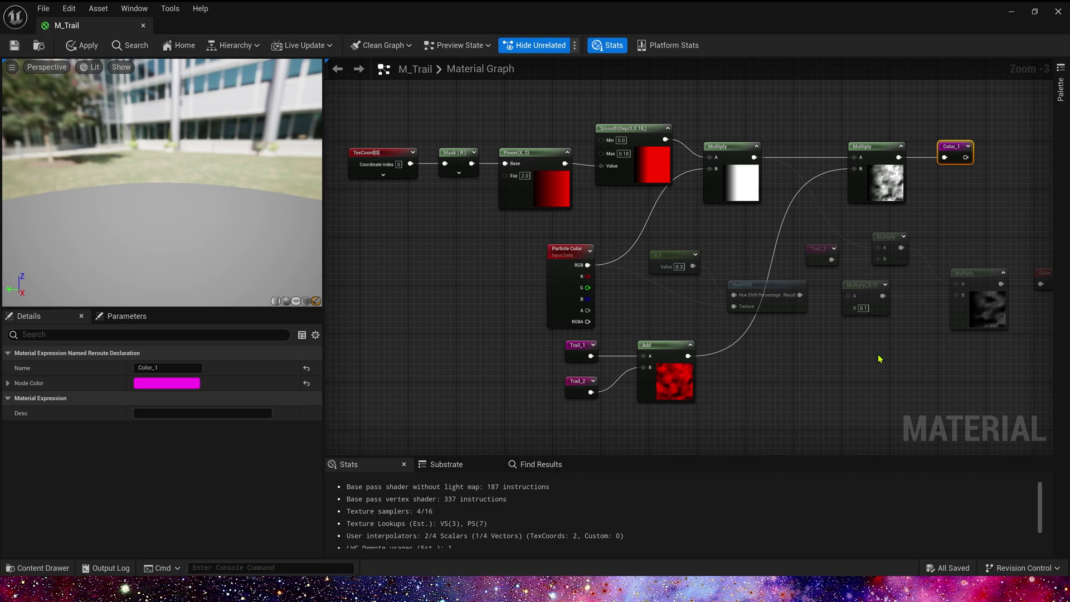
right_click_drag(912, 346, 784, 342)
left_click(921, 268)
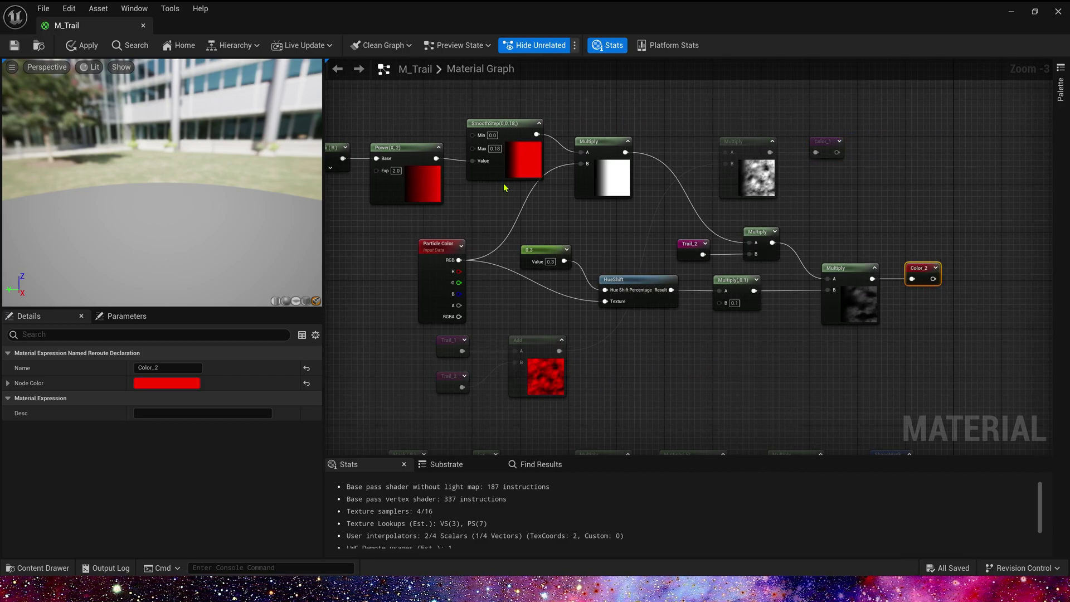
- Pan through the Color_2 network, then restore the full graph at the ShapeMask row
right_click_drag(506, 188, 709, 205)
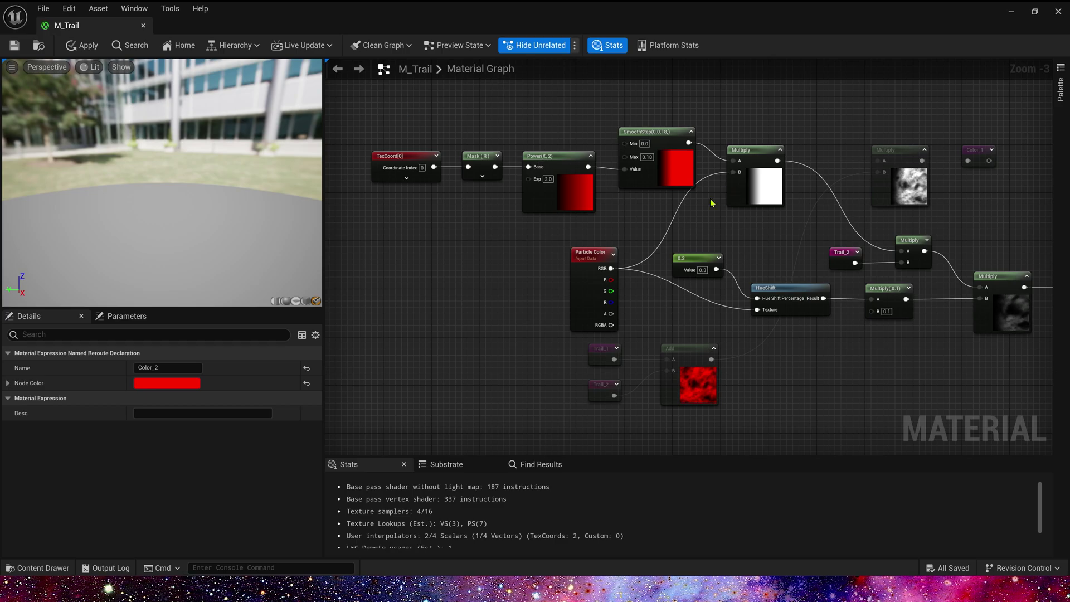
right_click_drag(797, 258, 680, 204)
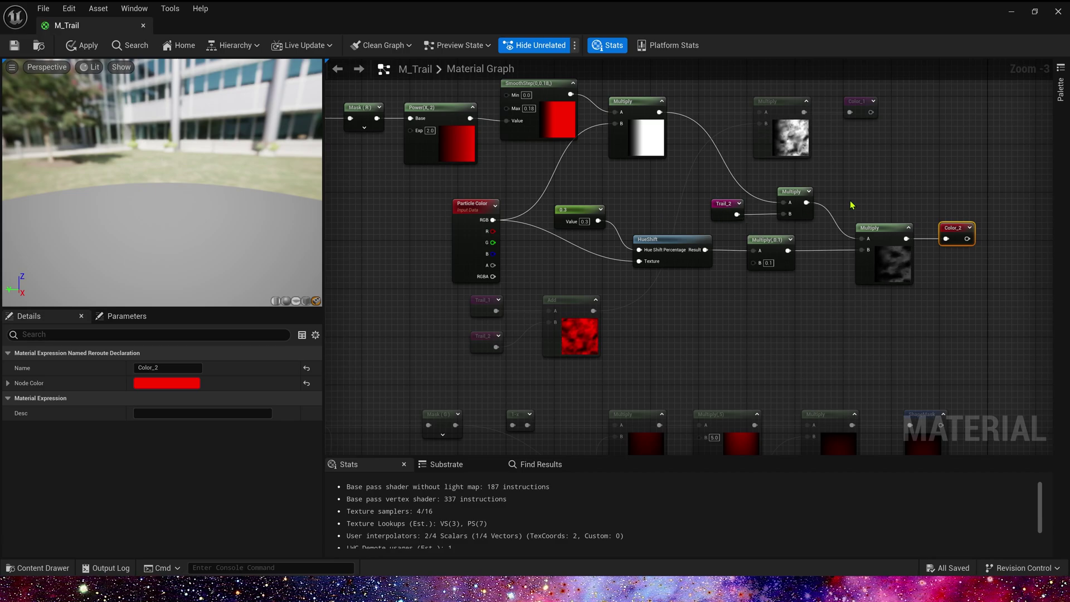
right_click_drag(851, 205, 920, 223)
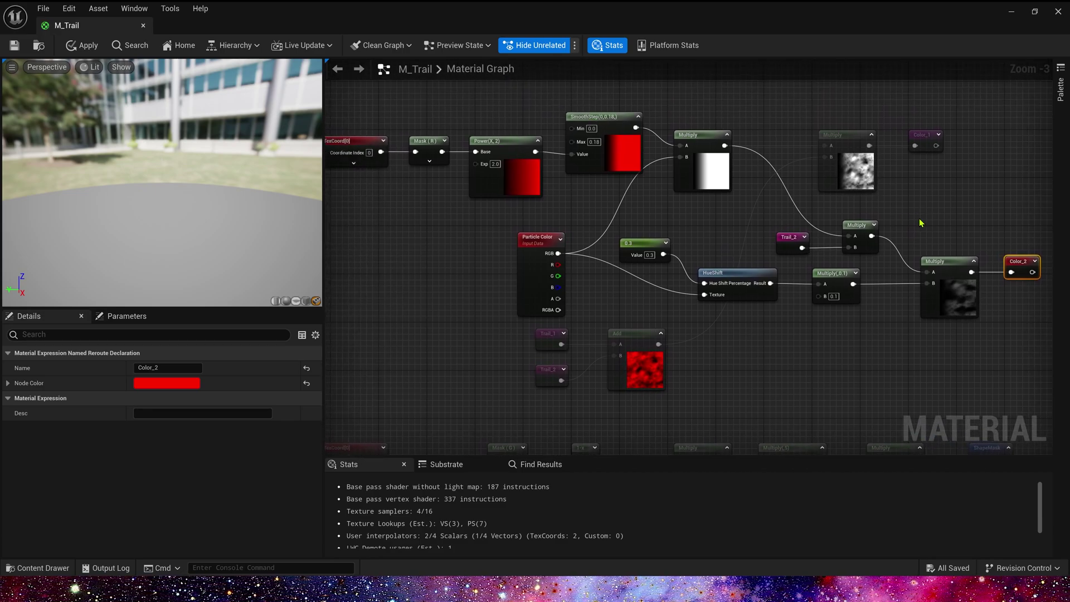
left_click(543, 47)
right_click_drag(932, 370, 703, 229)
left_click(844, 289)
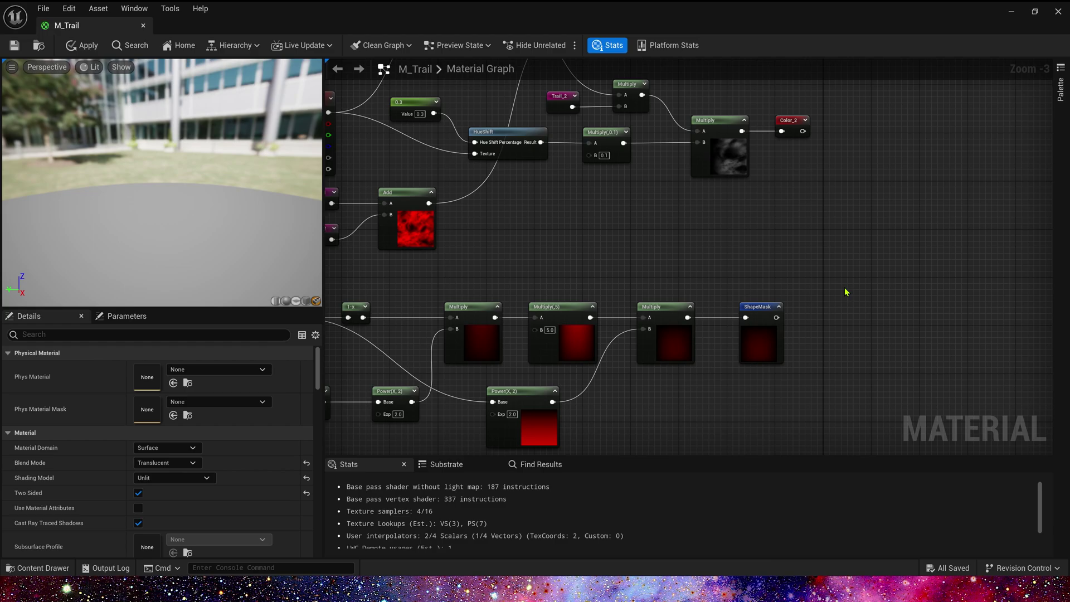
scroll(846, 292, "down", 1)
left_click(655, 133)
scroll(657, 134, "up", 5)
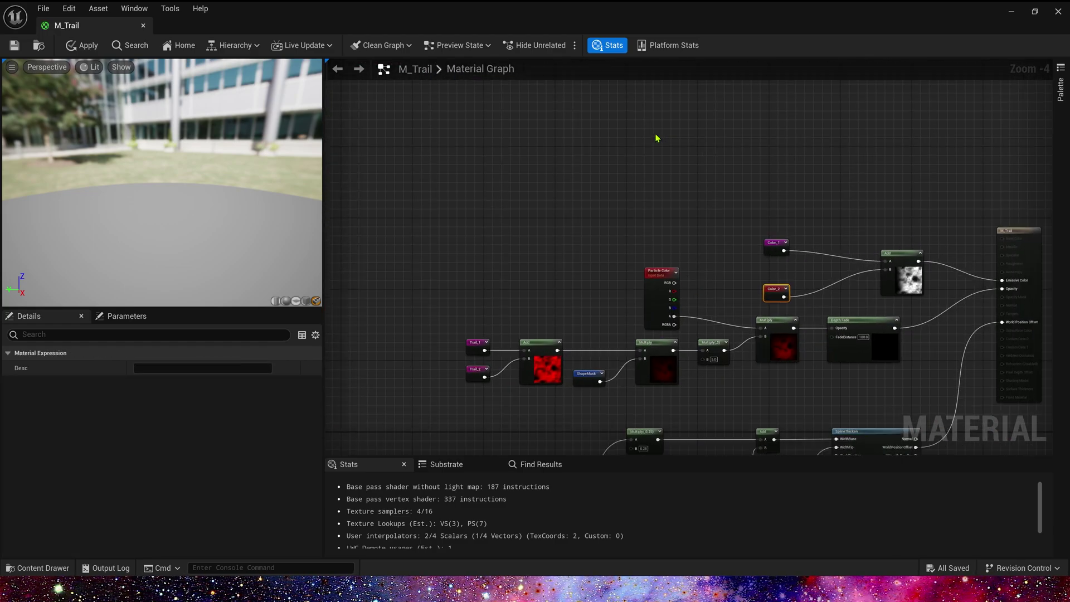
right_click_drag(792, 249, 803, 184)
scroll(749, 243, "down", 3)
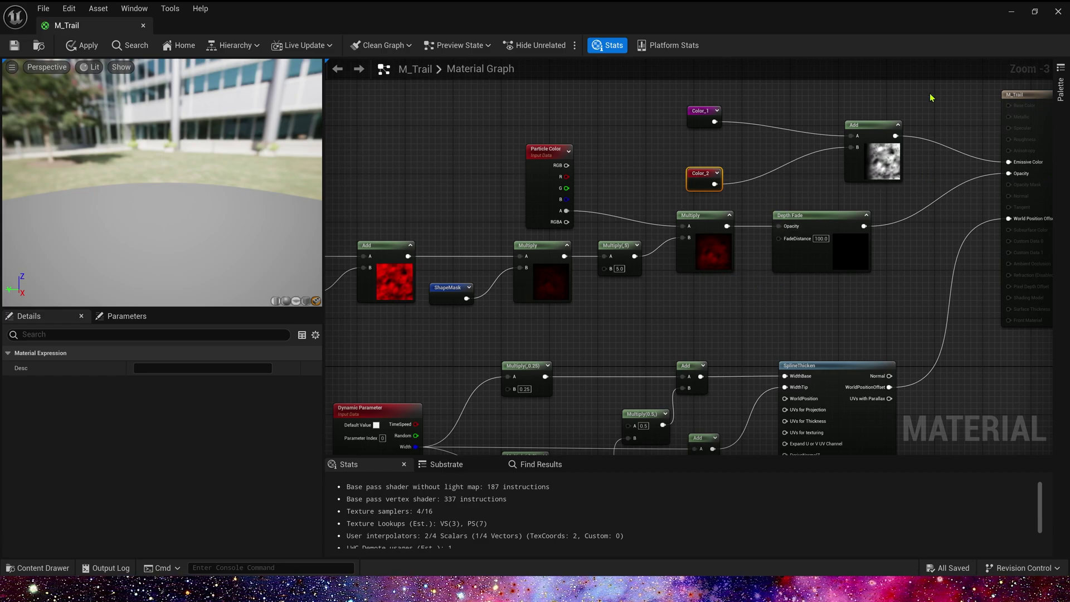
left_click_drag(931, 98, 669, 187)
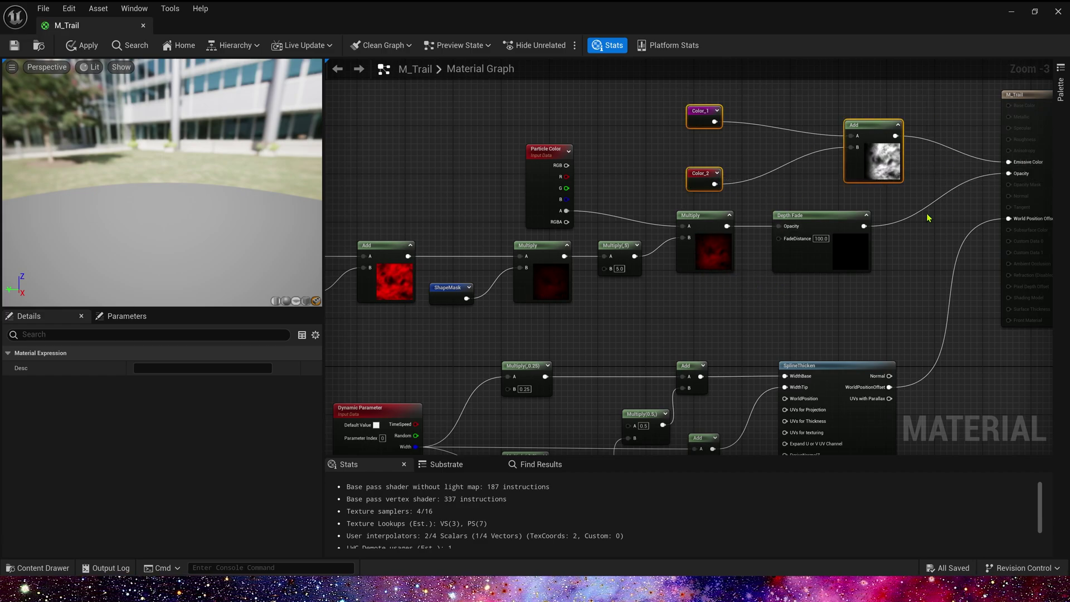
left_click(719, 308)
right_click_drag(658, 327, 700, 203)
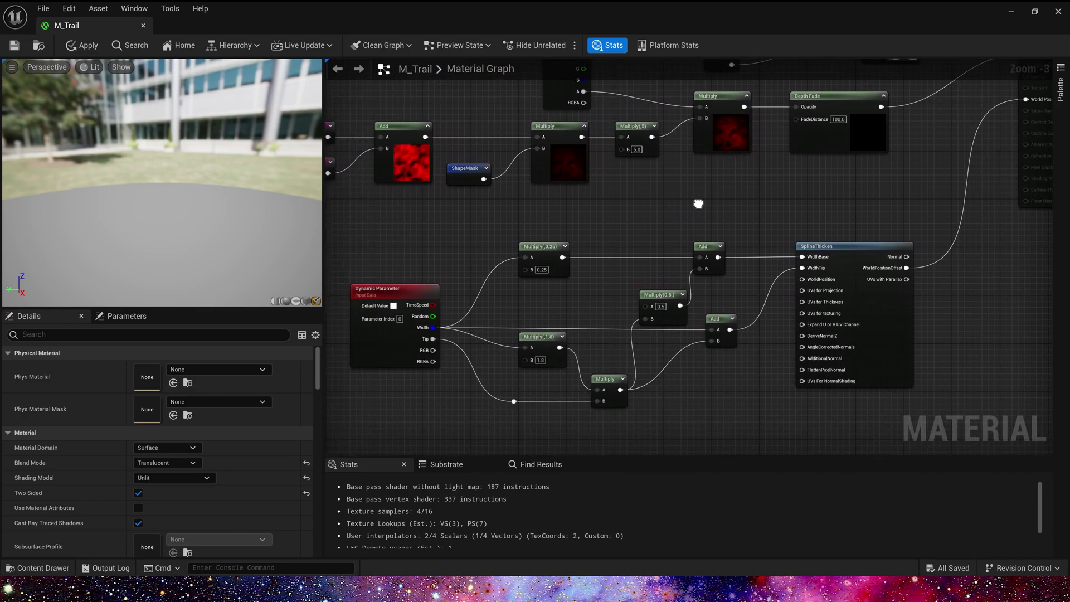
- Inspect the Dynamic Parameter and SplineThicken nodes and wire Width into WidthTip
left_click_drag(390, 225, 817, 415)
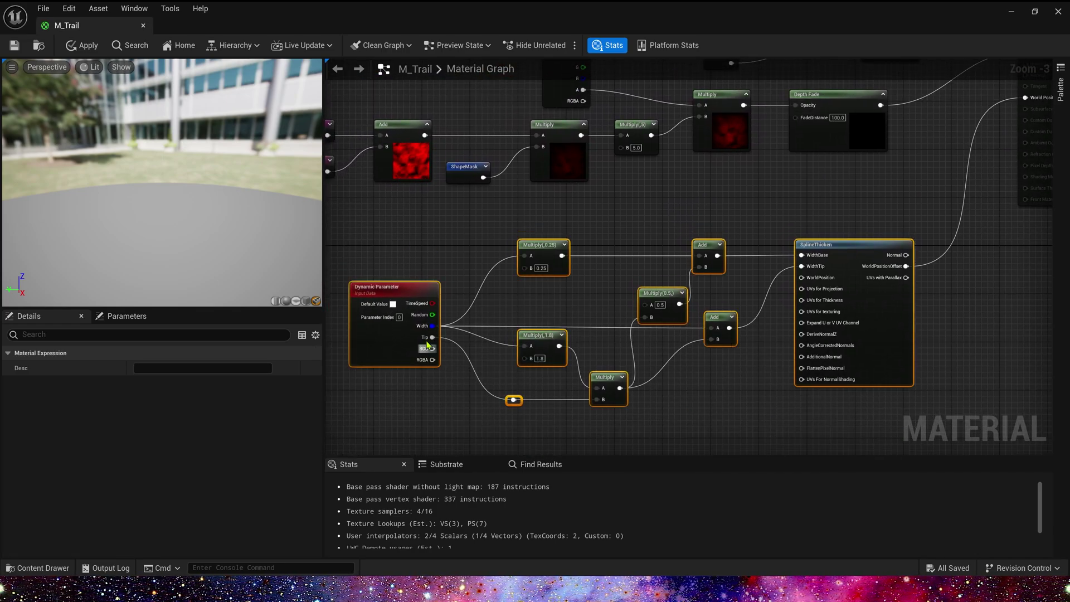
left_click(420, 270)
left_click(421, 298)
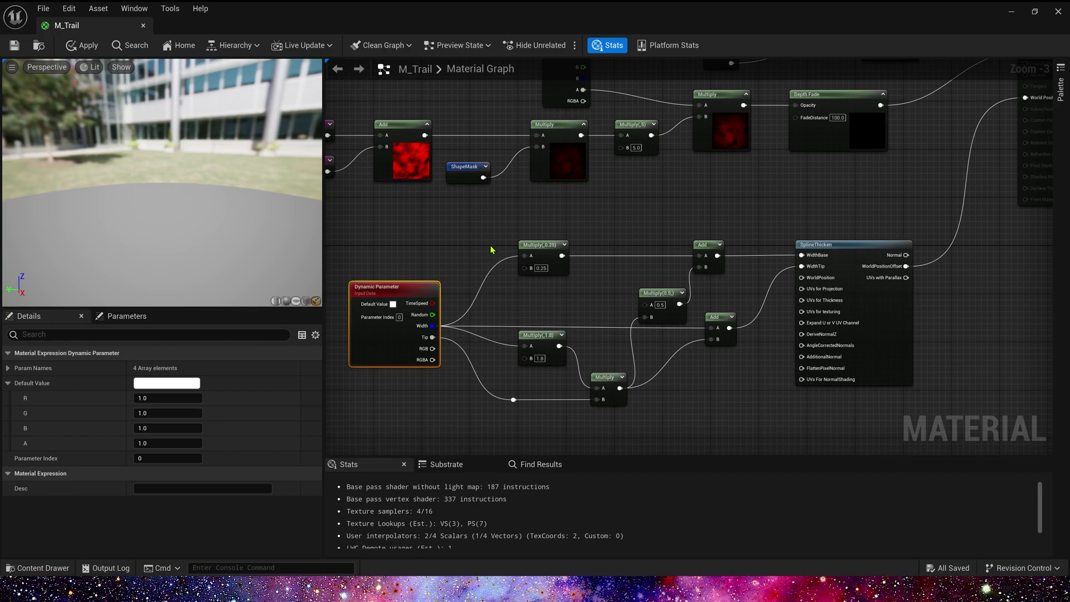
left_click_drag(548, 294, 751, 433)
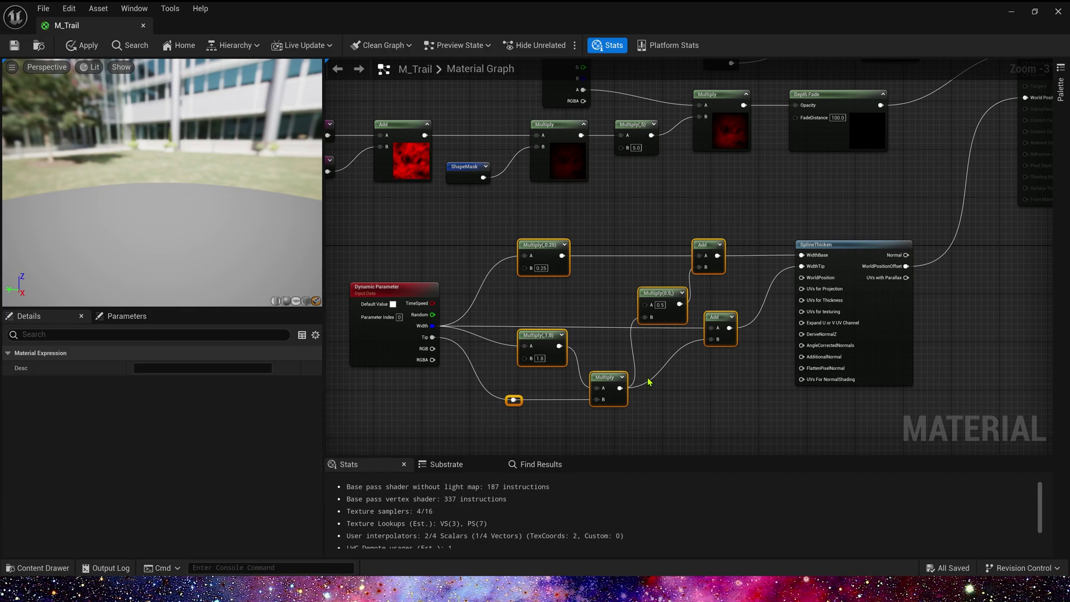
left_click(817, 246)
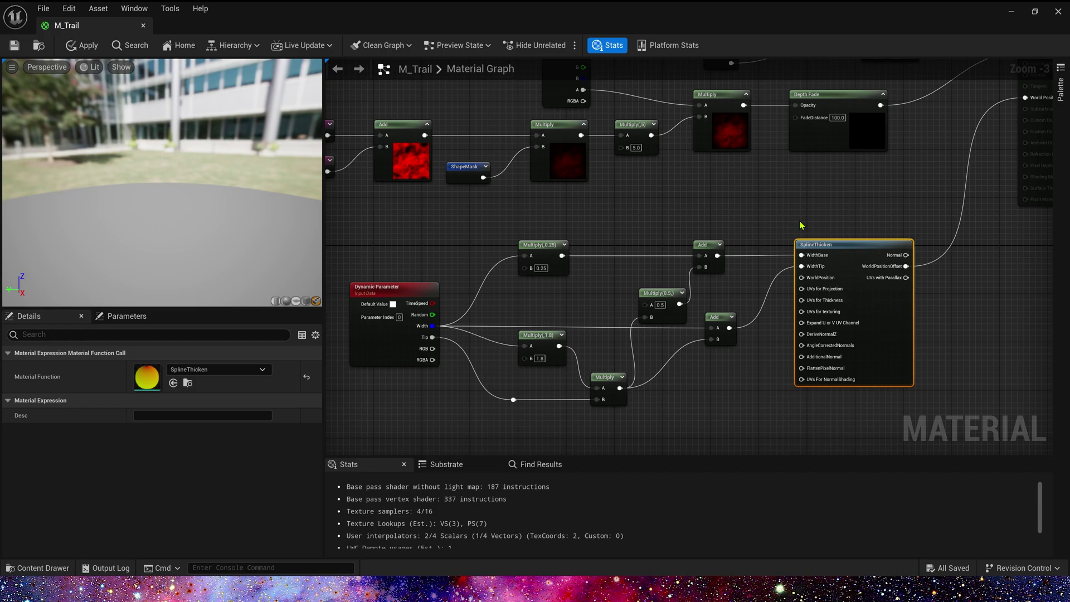
mouse_move(433, 325)
left_mouse_down()
mouse_move(811, 272)
mouse_move(434, 341)
left_mouse_up()
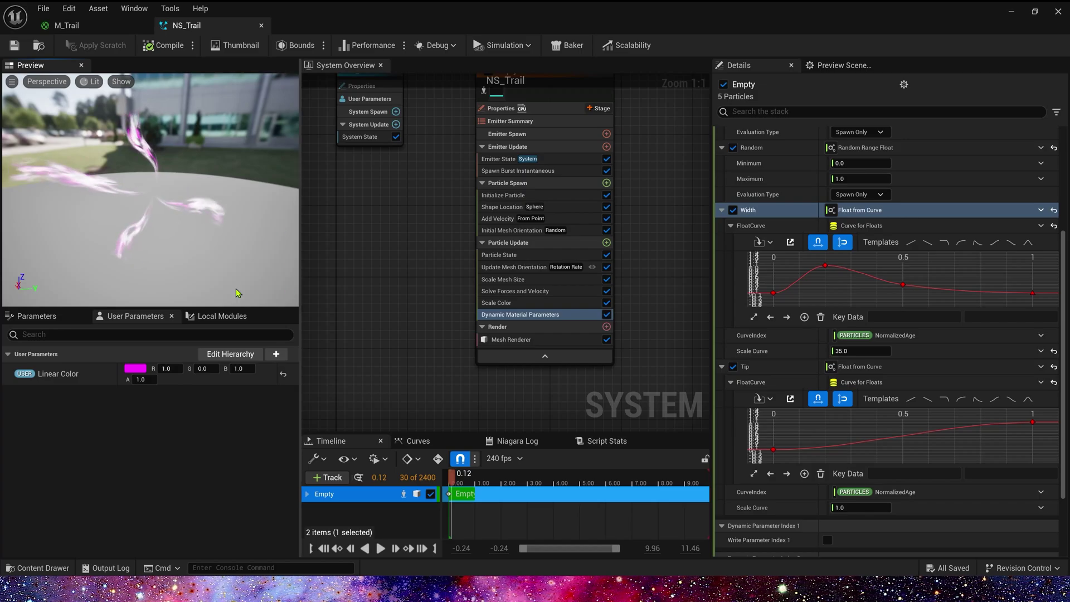
- Orbit the NS_Trail preview around the magenta trails
left_click_drag(162, 203, 177, 201)
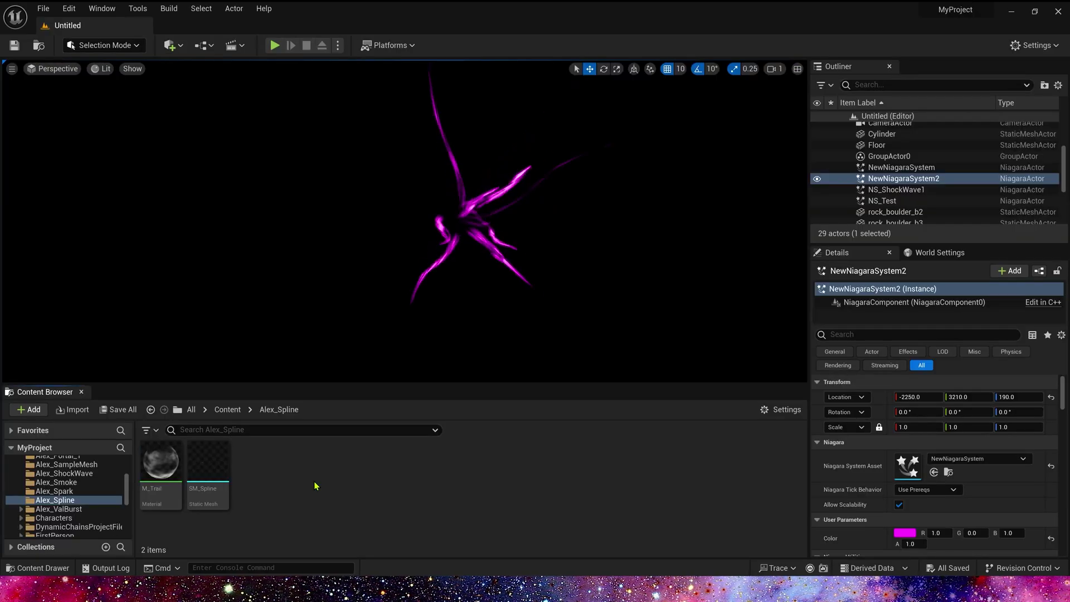
- Create an empty Niagara system named NS_Trail in the content folder
right_click(316, 486)
left_click(371, 231)
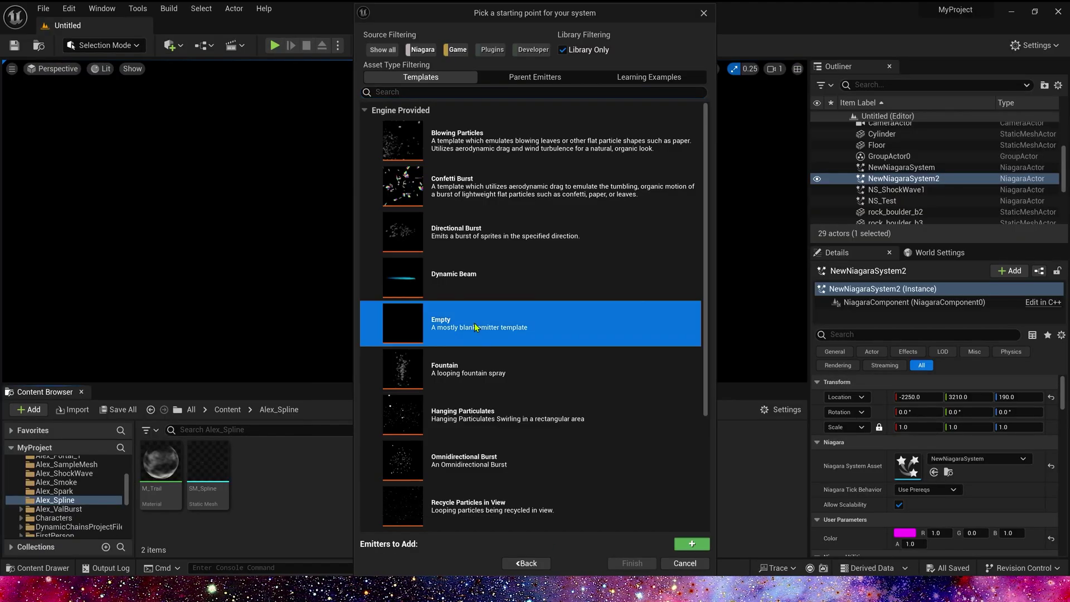
double_click(477, 327)
type("NS_Trail")
key("Return")
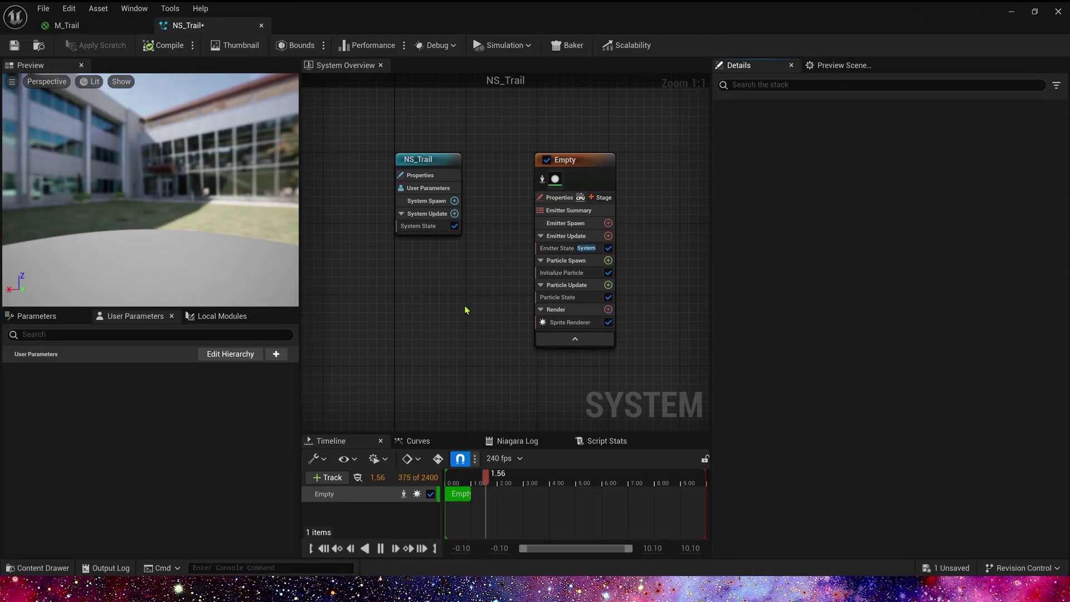
- Replace the emitter's Sprite Renderer with a Mesh Renderer
left_click(570, 322)
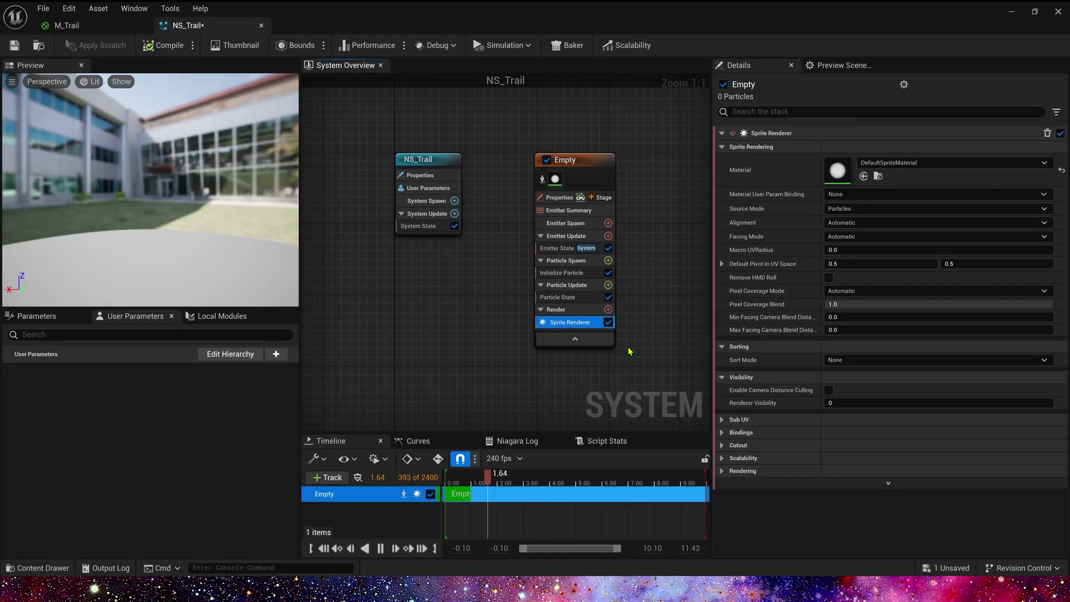
key("Delete")
left_click(608, 298)
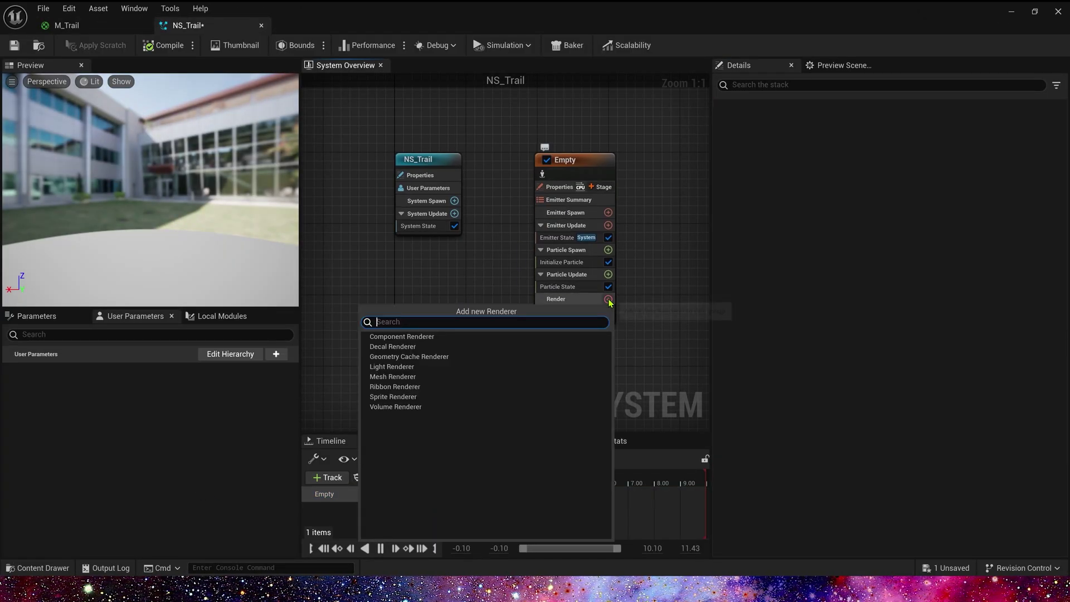
left_click(449, 377)
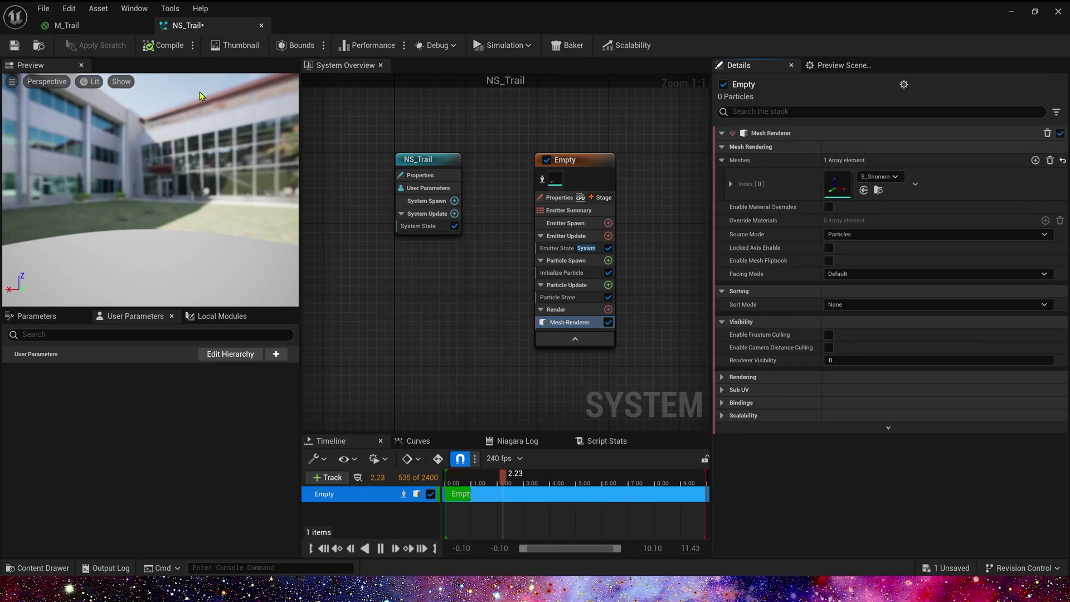
- Set the Mesh Renderer's mesh to SM_Spline
left_click(864, 177)
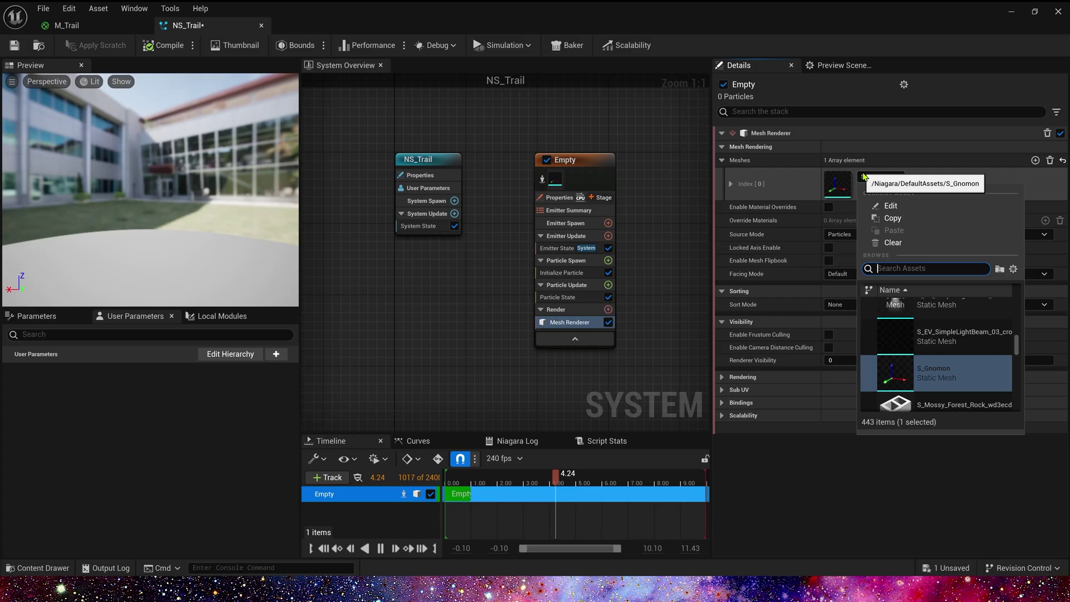
type("spline")
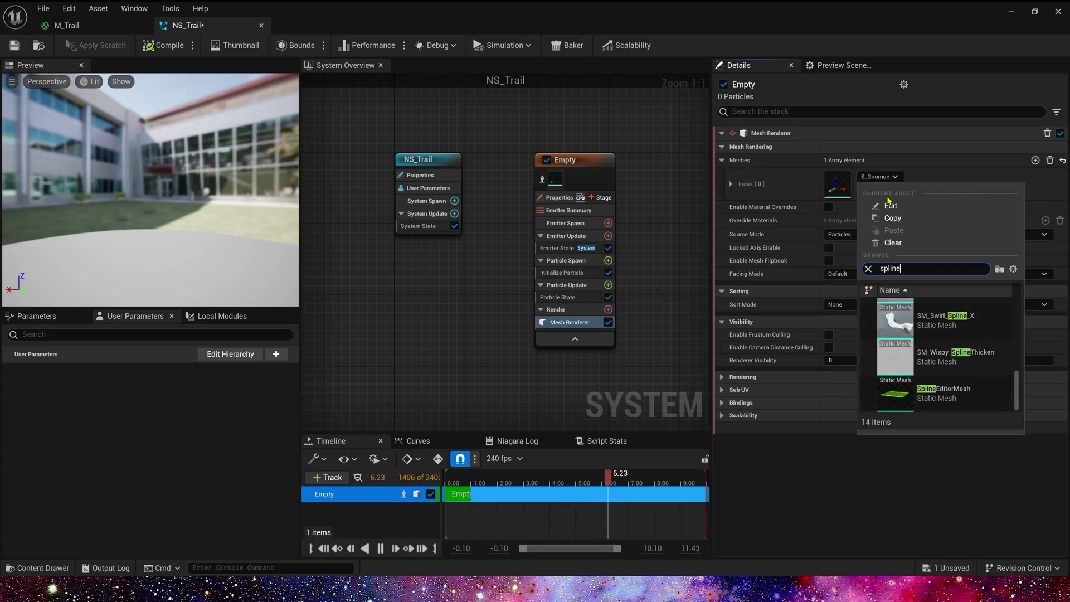
key("Escape")
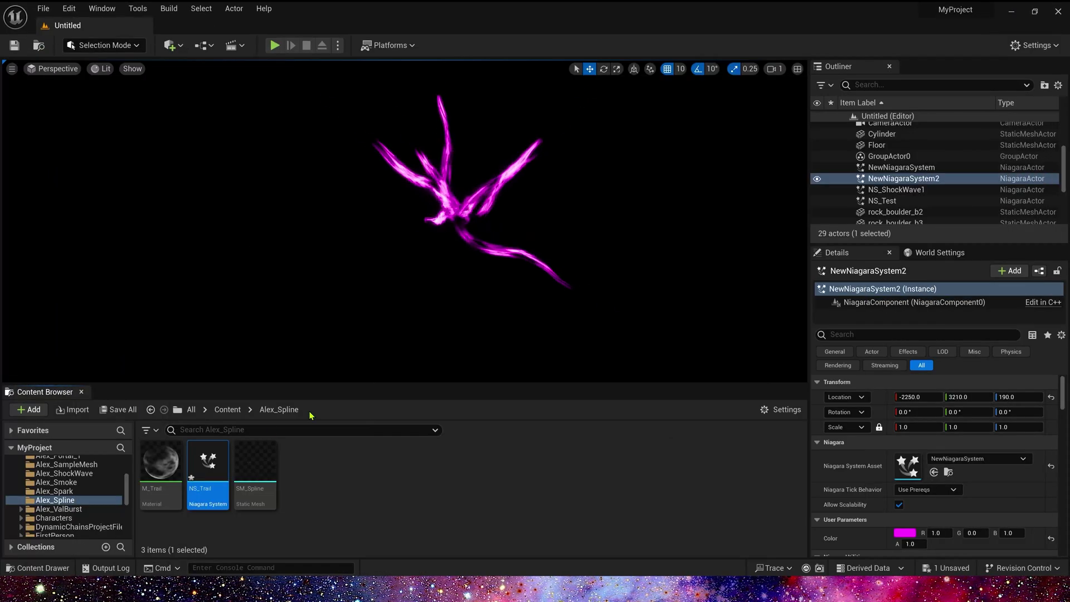
left_click(257, 462)
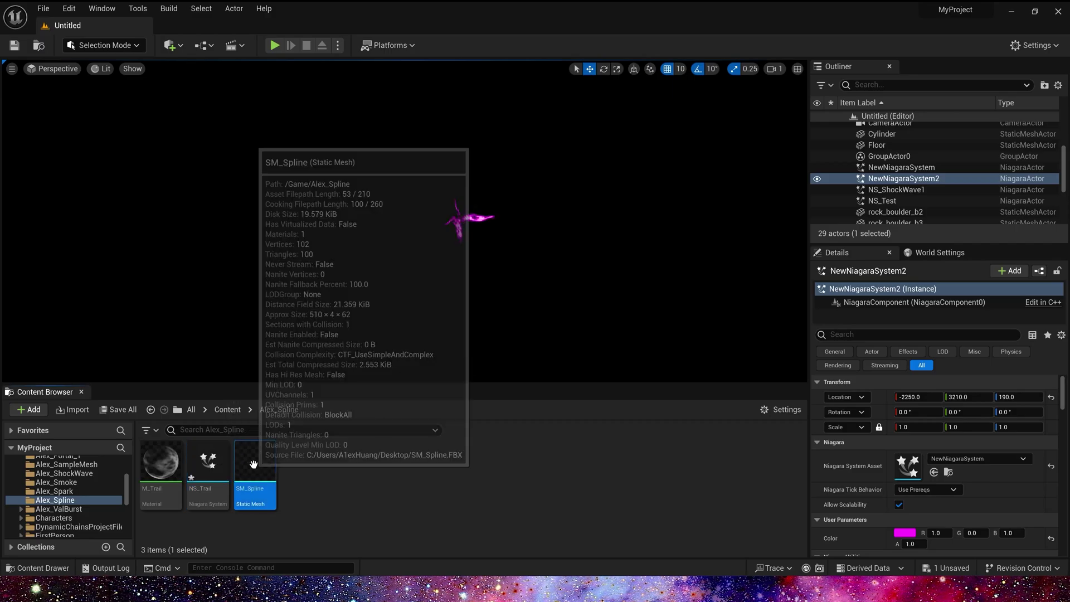
mouse_move(596, 590)
left_click(573, 528)
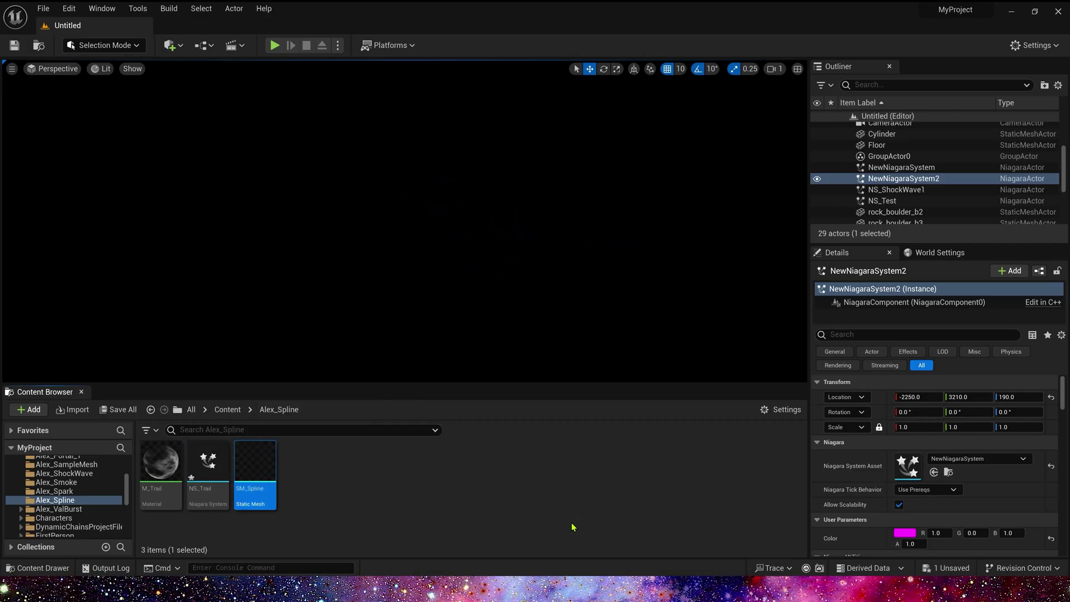
- Assign SM_Spline as the renderer mesh and override its material with M_Trail
left_click(863, 190)
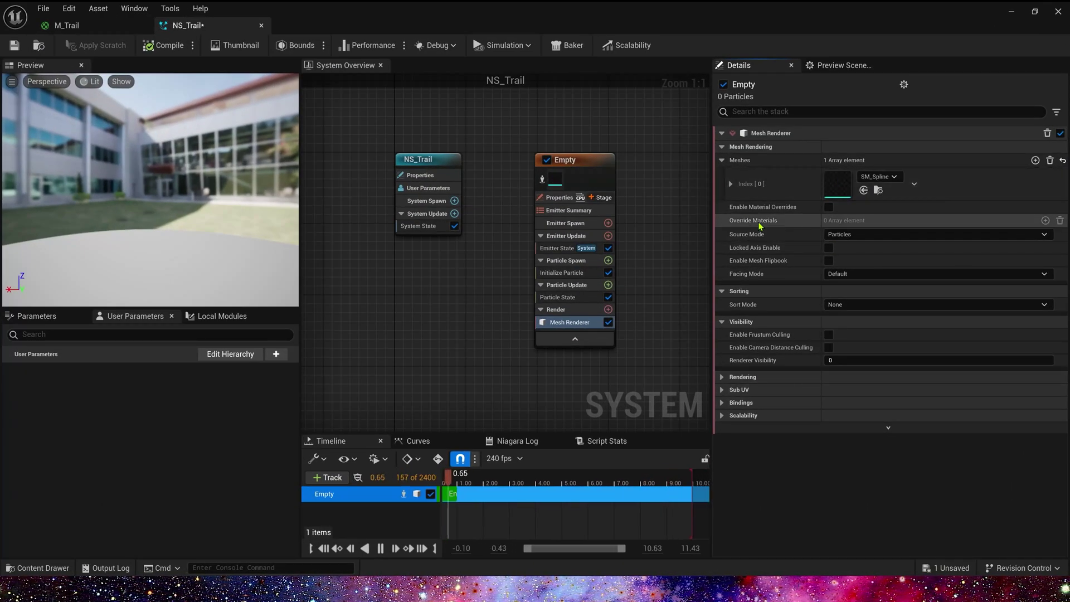
left_click(829, 208)
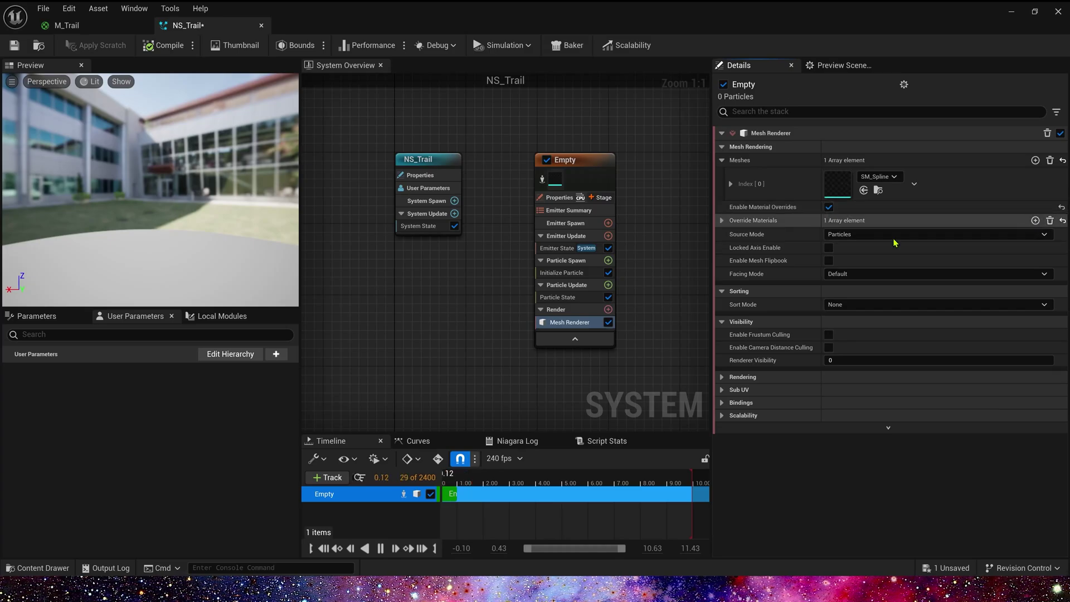
left_click(721, 221)
left_click(730, 235)
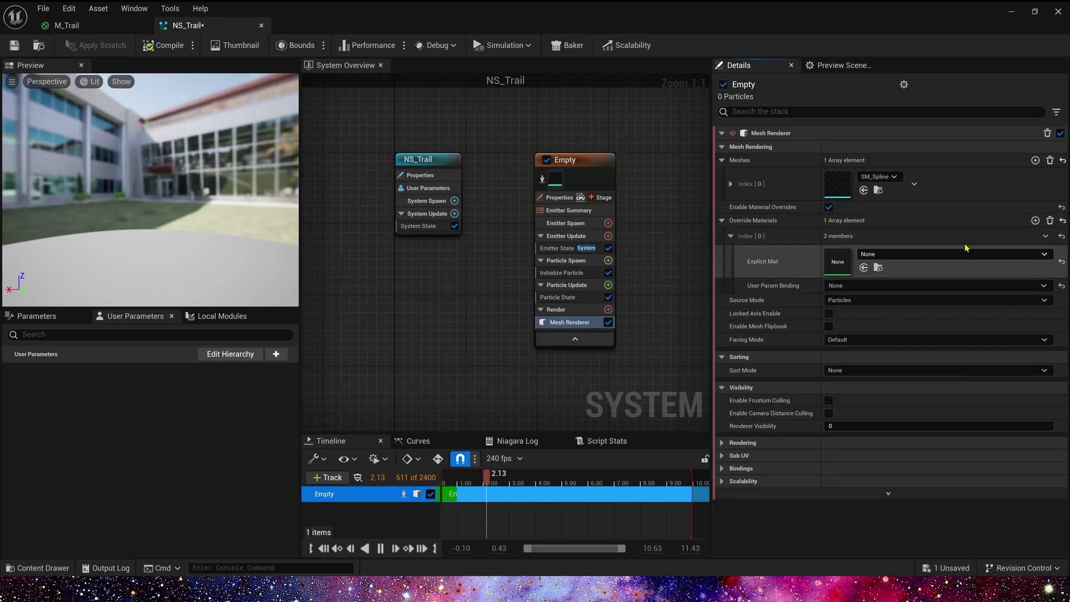
left_click(67, 25)
left_click(189, 26)
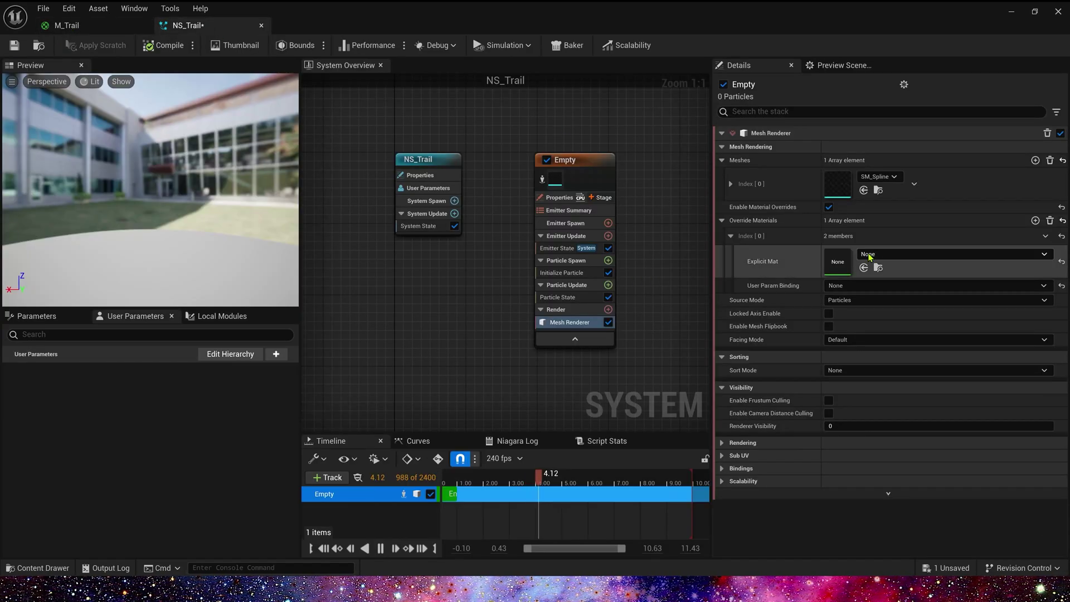
left_click(863, 267)
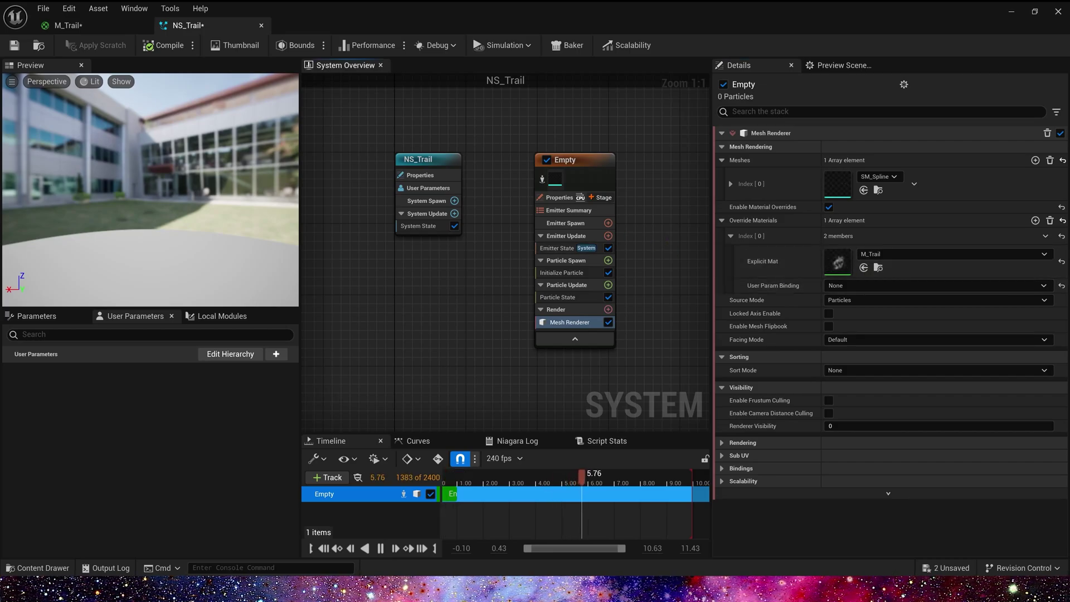
right_click_drag(562, 259, 513, 248)
left_click(510, 238)
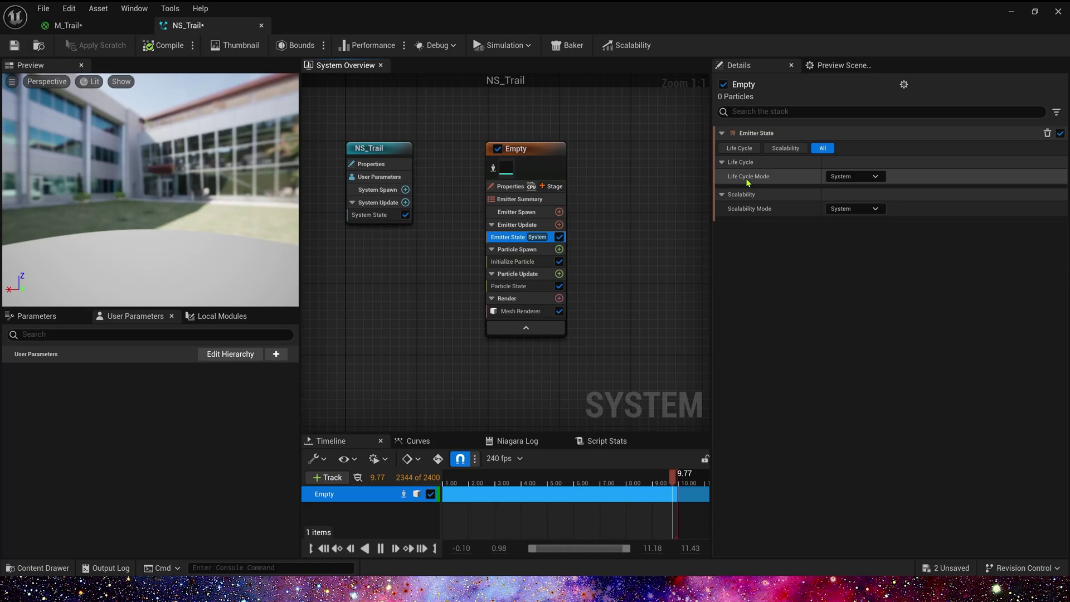
- Set the NS_Trail System State loop duration to 1.0 with infinite loop behavior
left_click(367, 214)
left_click(855, 165)
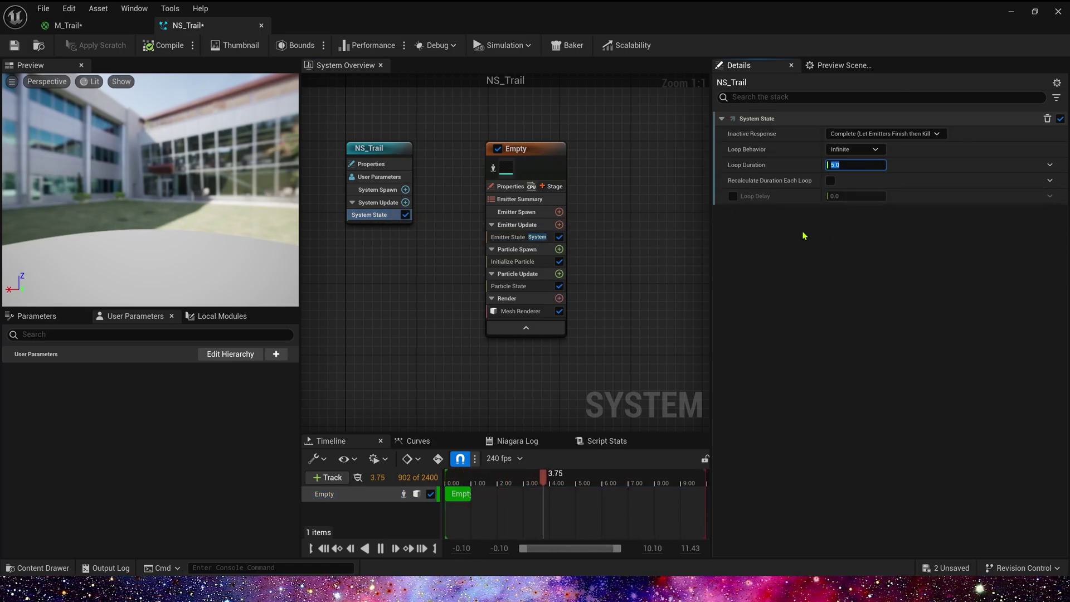
type("1")
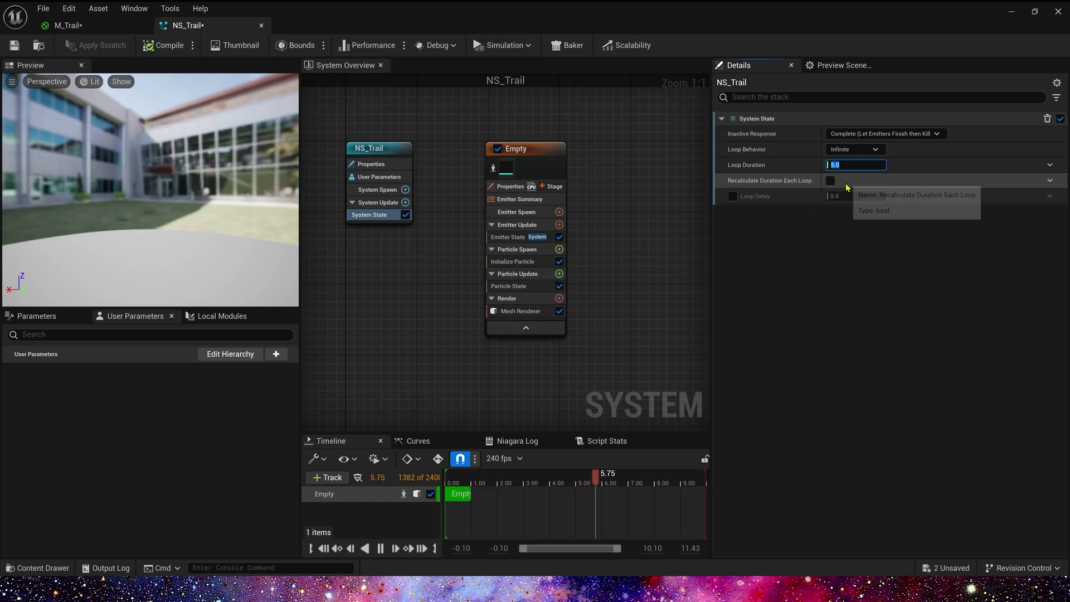
key("Return")
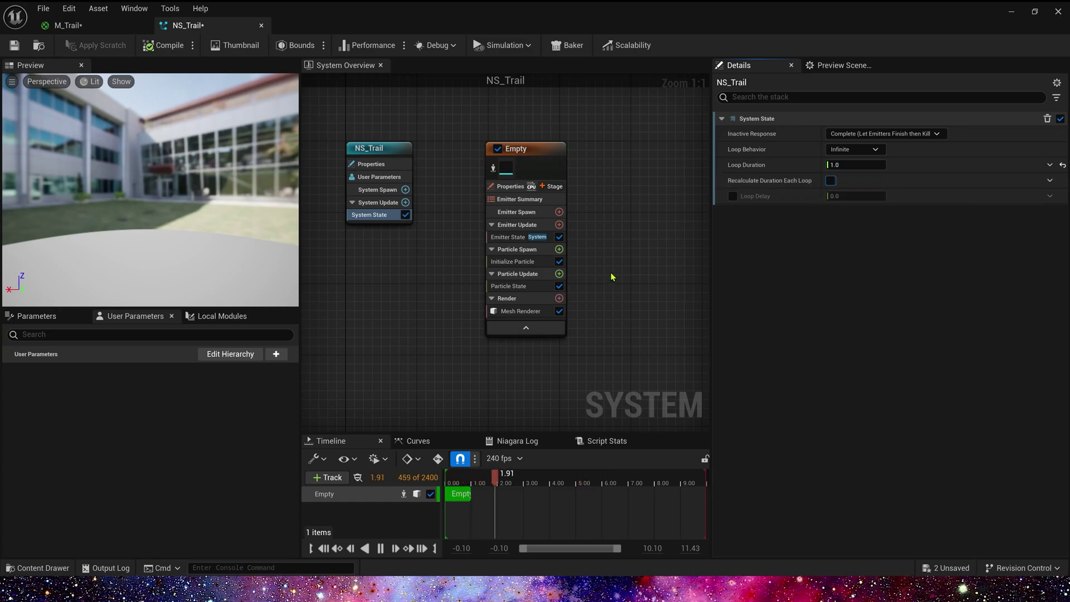
- Add a Spawn Burst Instantaneous module to Emitter Update with a spawn count of 5
left_click(559, 224)
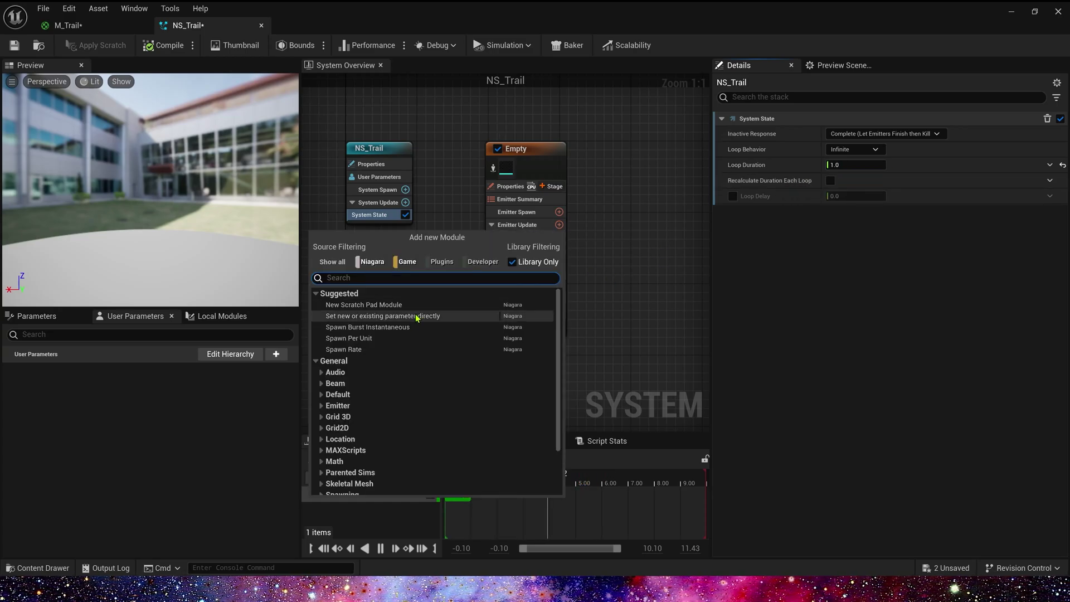
left_click(405, 331)
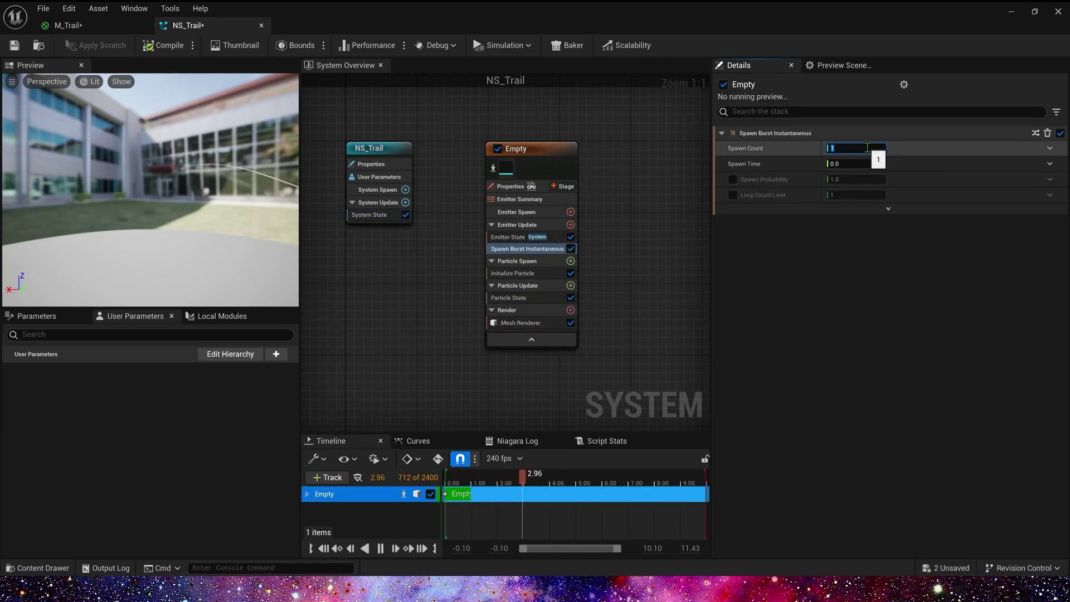
left_click_drag(206, 160, 222, 118)
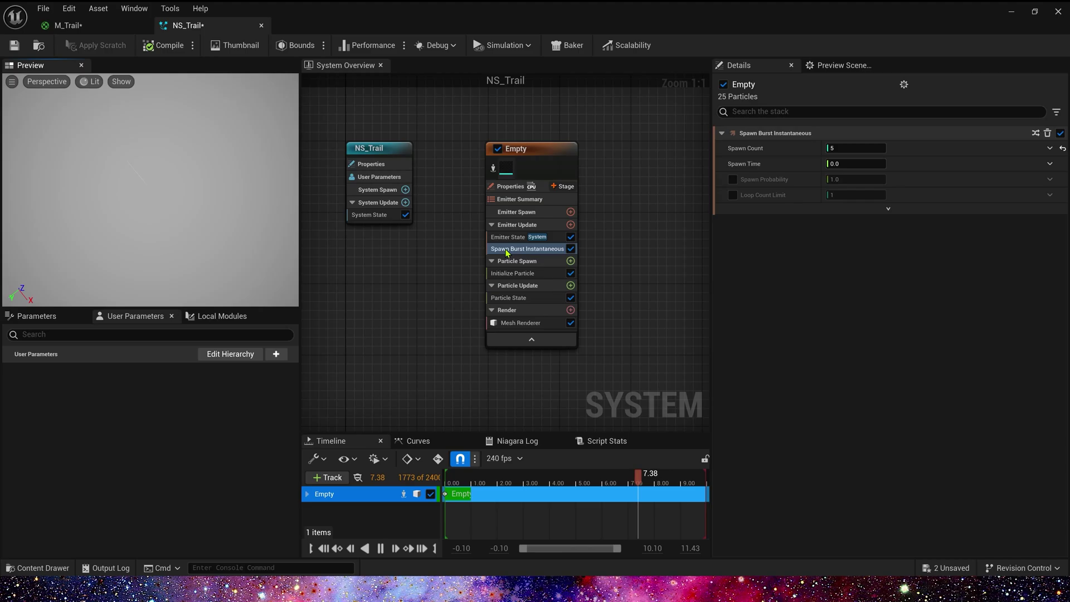
- Set Initialize Particle lifetime to Random (0.3–0.5) and colour mode to Direct Set
left_click(512, 273)
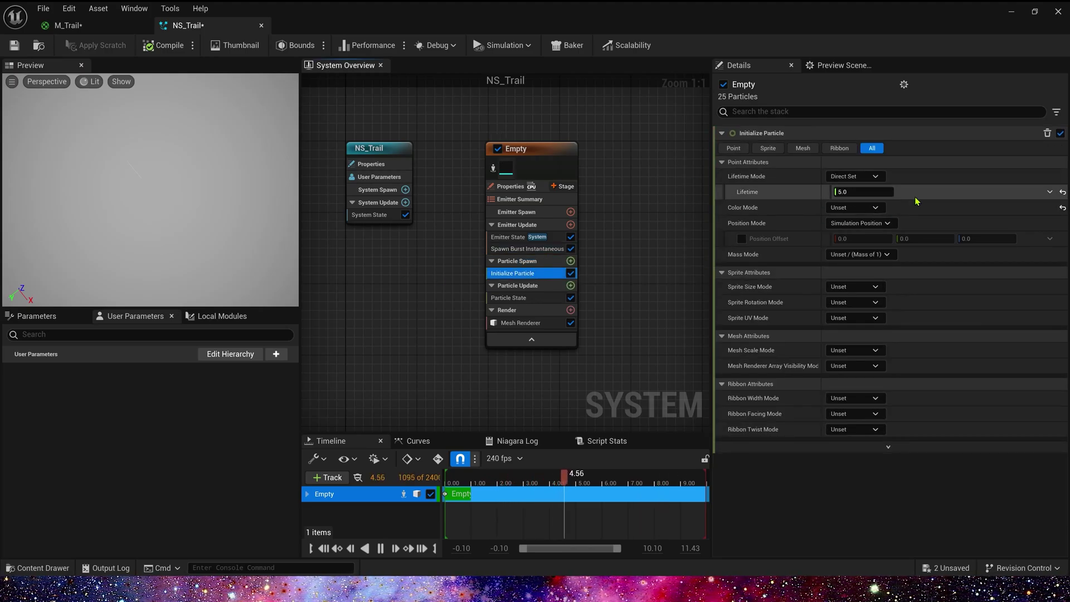
left_click(853, 176)
left_click(853, 205)
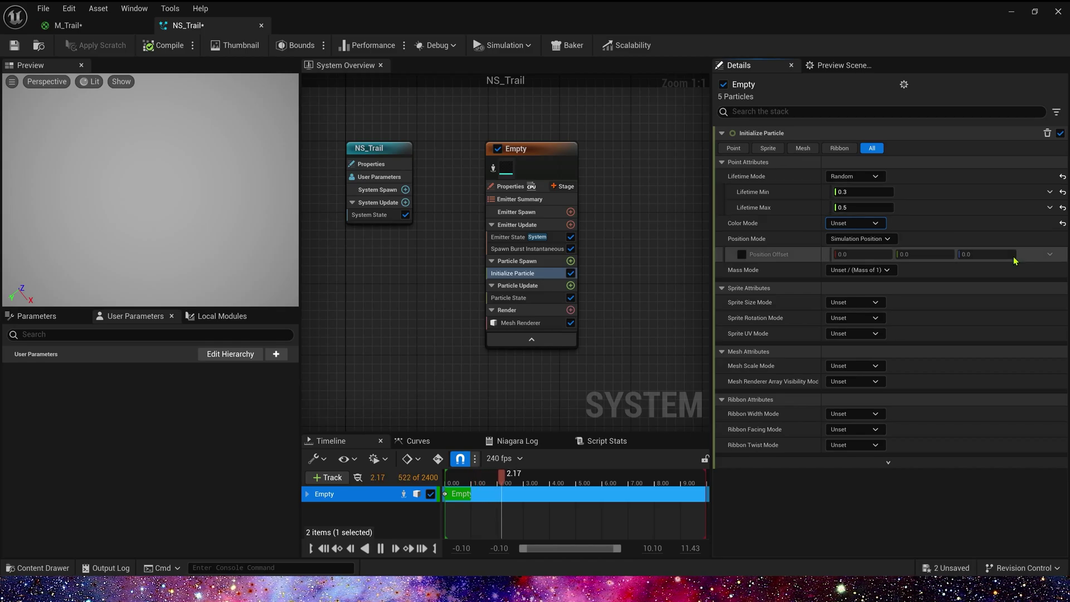
left_click(854, 223)
left_click(848, 248)
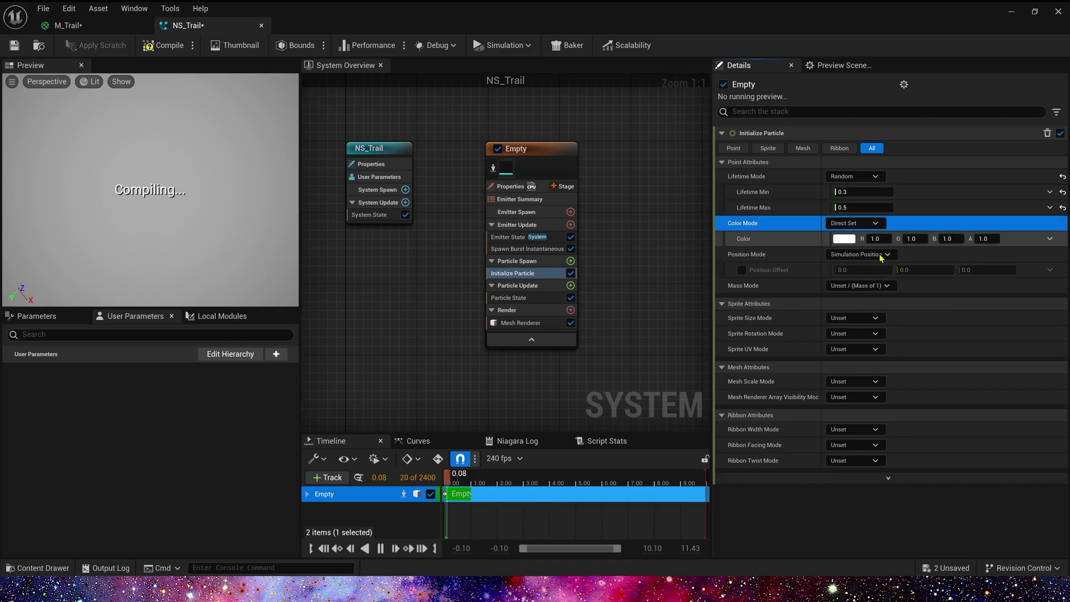
- Create a magenta Linear Color user parameter and bind it to the particle Color
left_click(276, 353)
type("color")
left_click(299, 408)
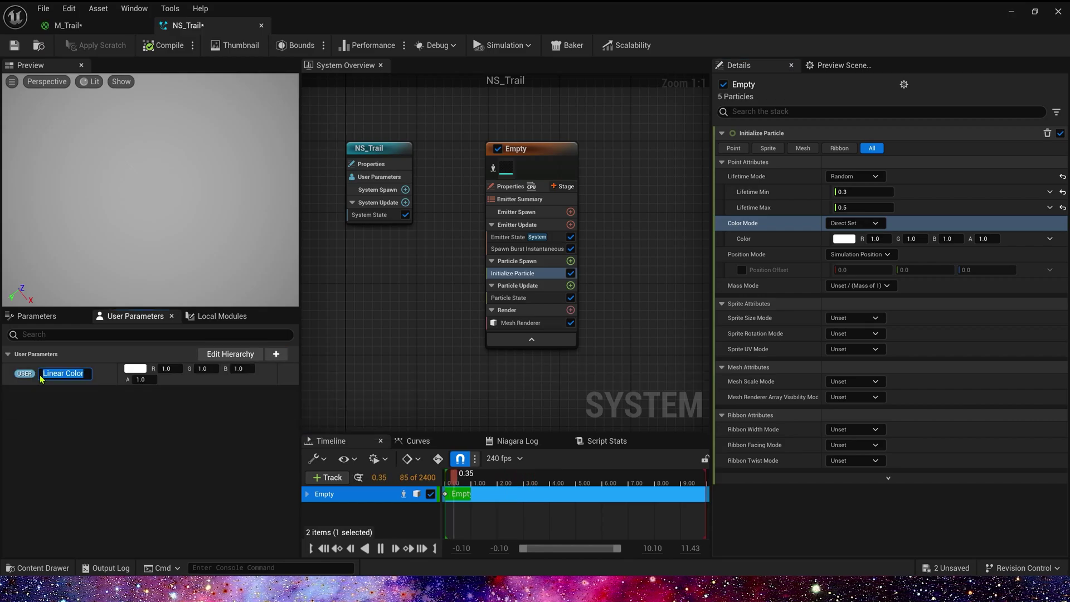
left_click(88, 405)
left_click_drag(81, 376, 848, 240)
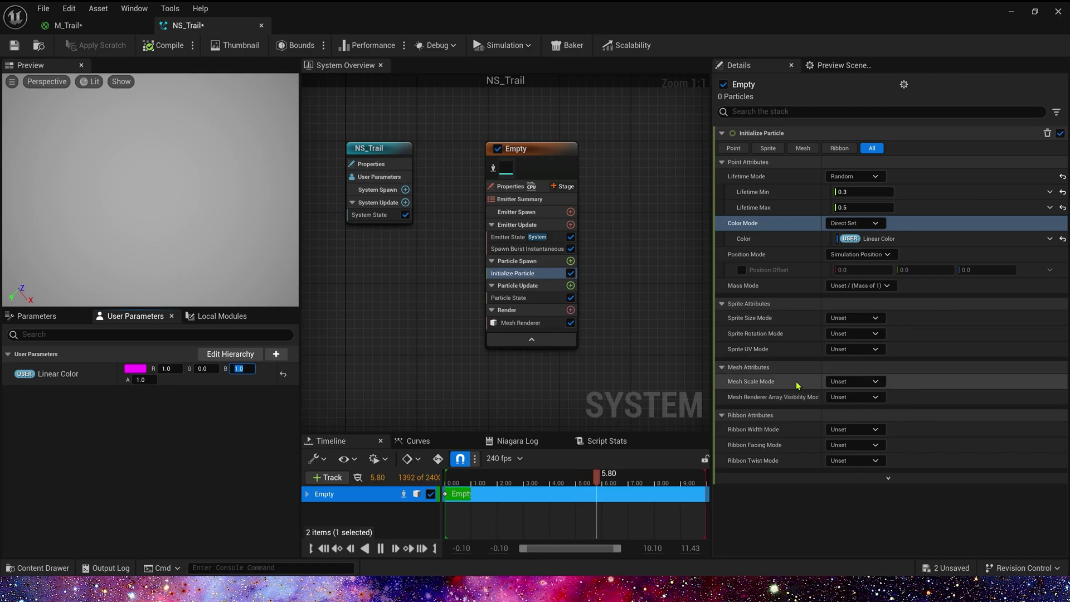
- Set mesh scale to Random Non-Uniform, ranging from 0.1/0.4/0.4 to 0.2/2.0/1.0
left_click(885, 382)
left_click(887, 450)
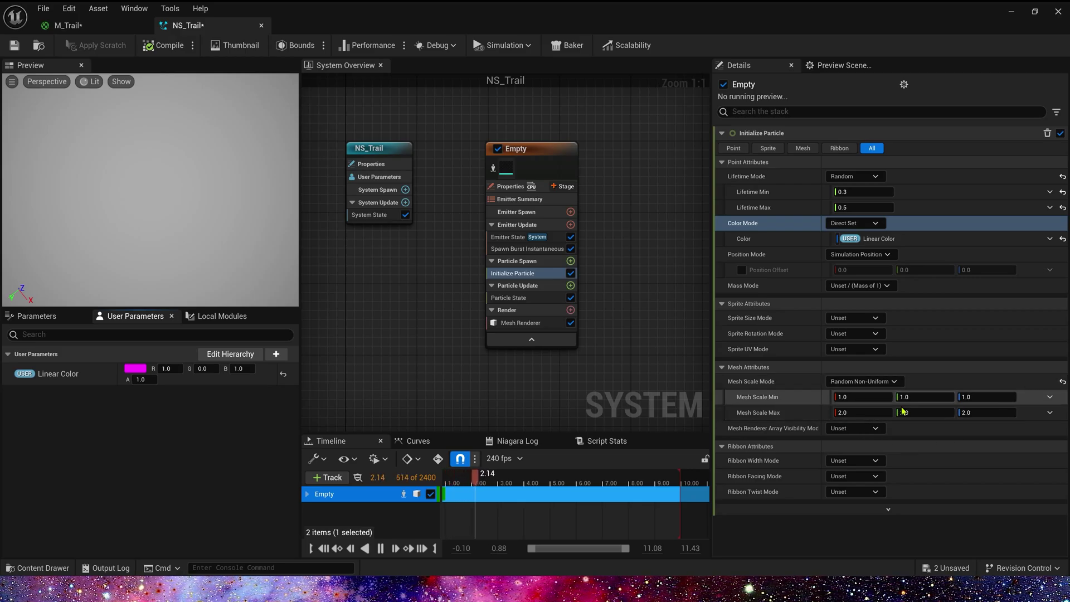
left_click(863, 397)
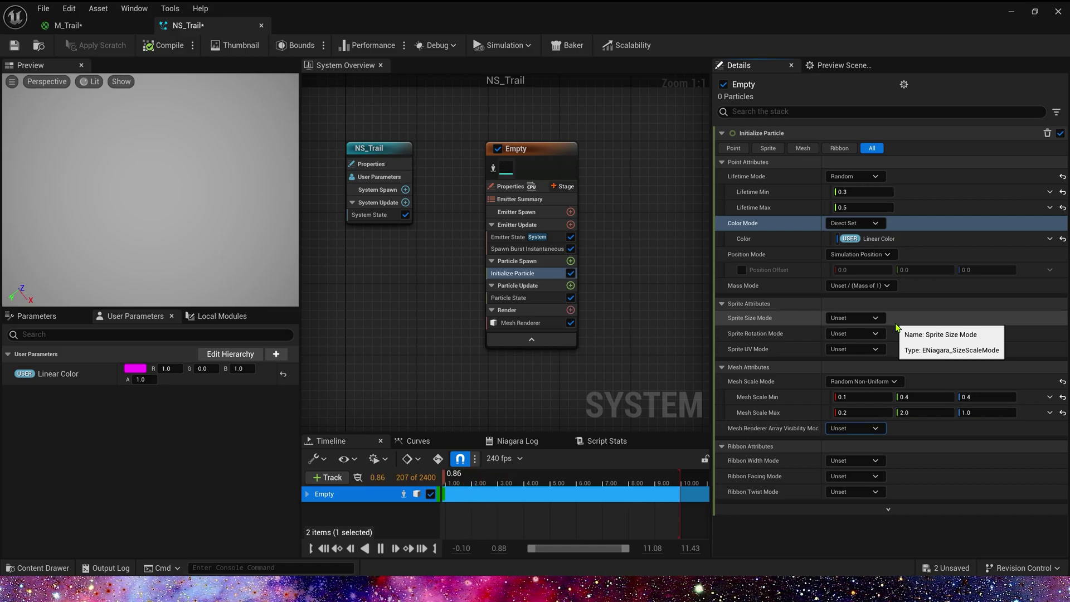
left_click(570, 261)
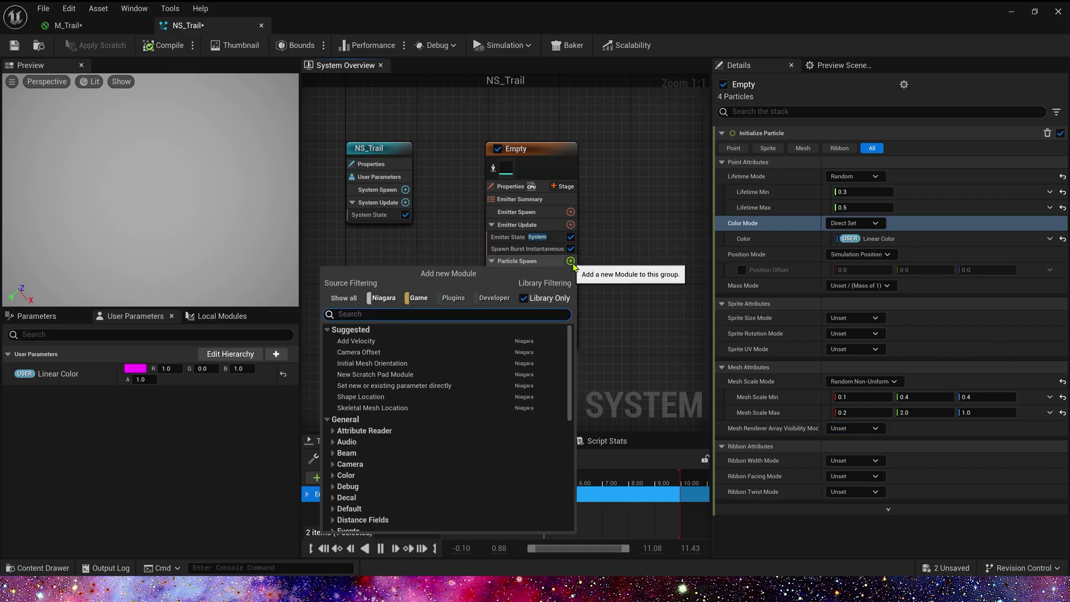
- Add a sphere Shape Location of radius 1.0 and a From Point Add Velocity at speed 25
left_click(377, 397)
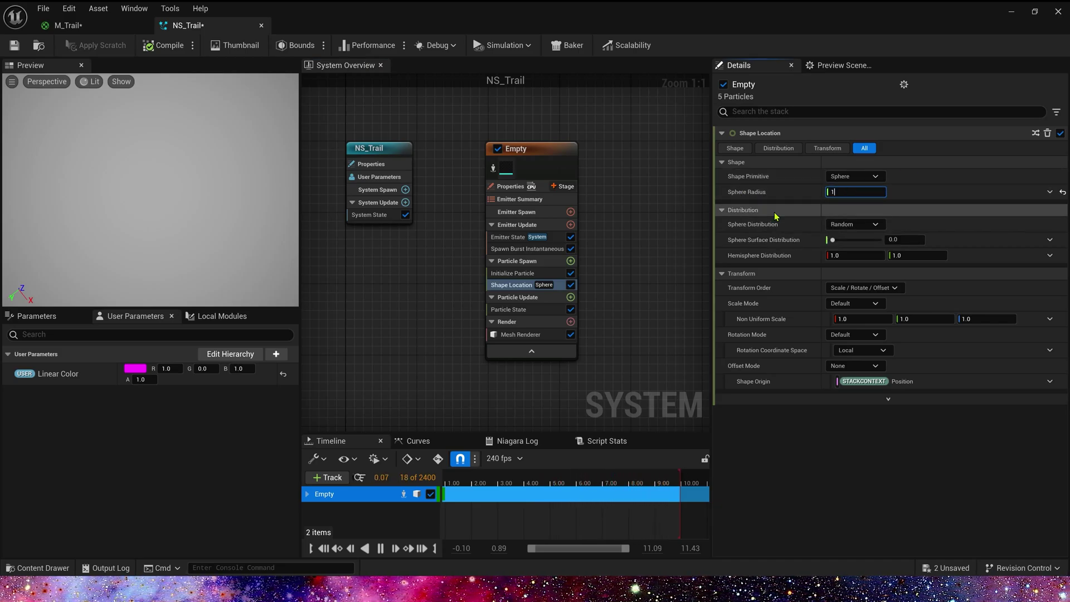
left_click(570, 261)
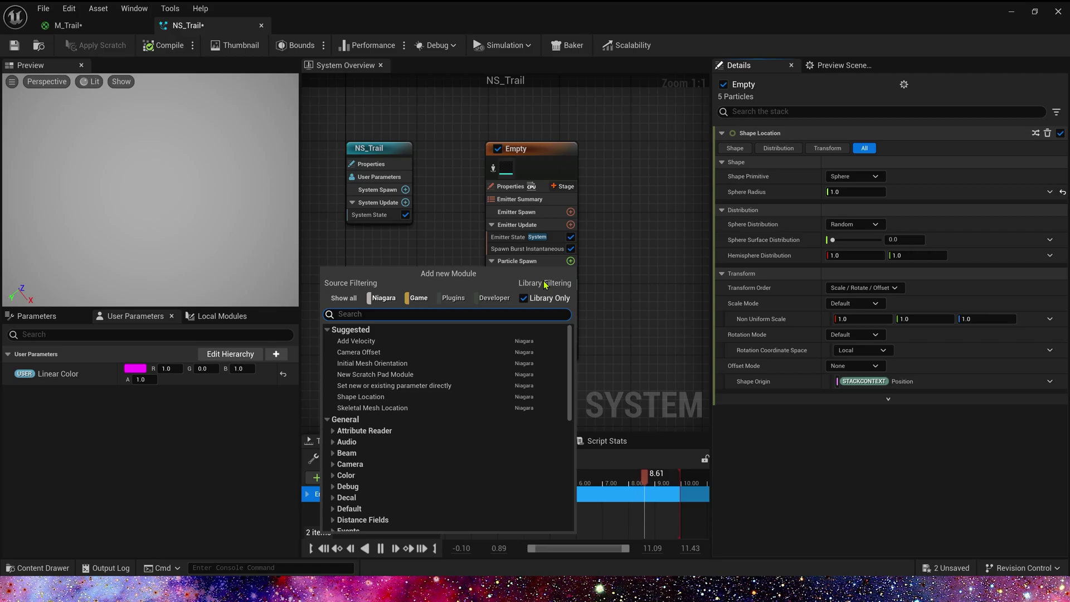
left_click(456, 342)
left_click(1034, 172)
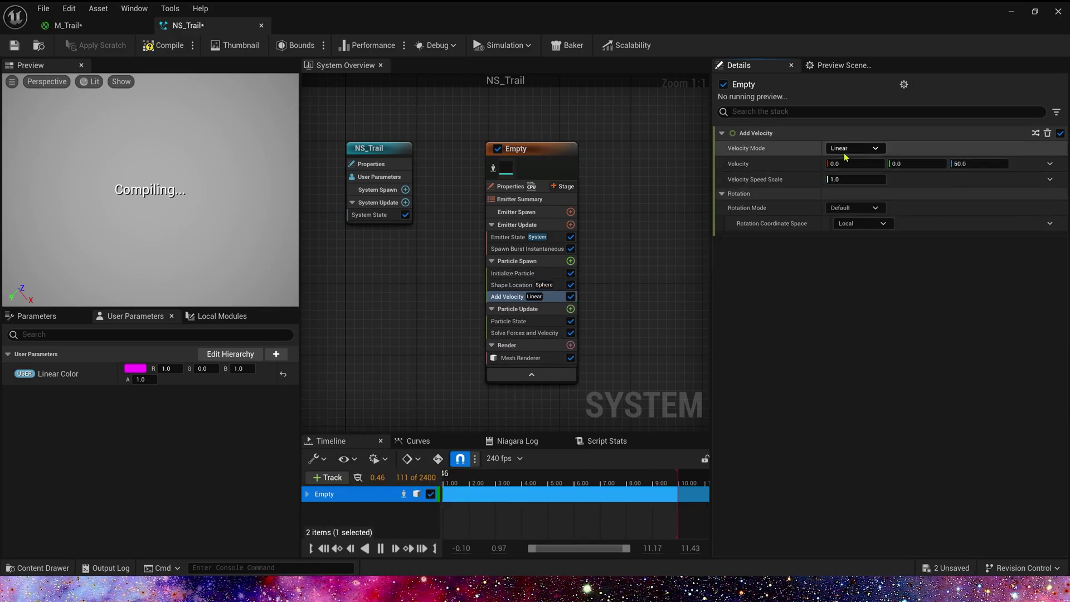
left_click(853, 148)
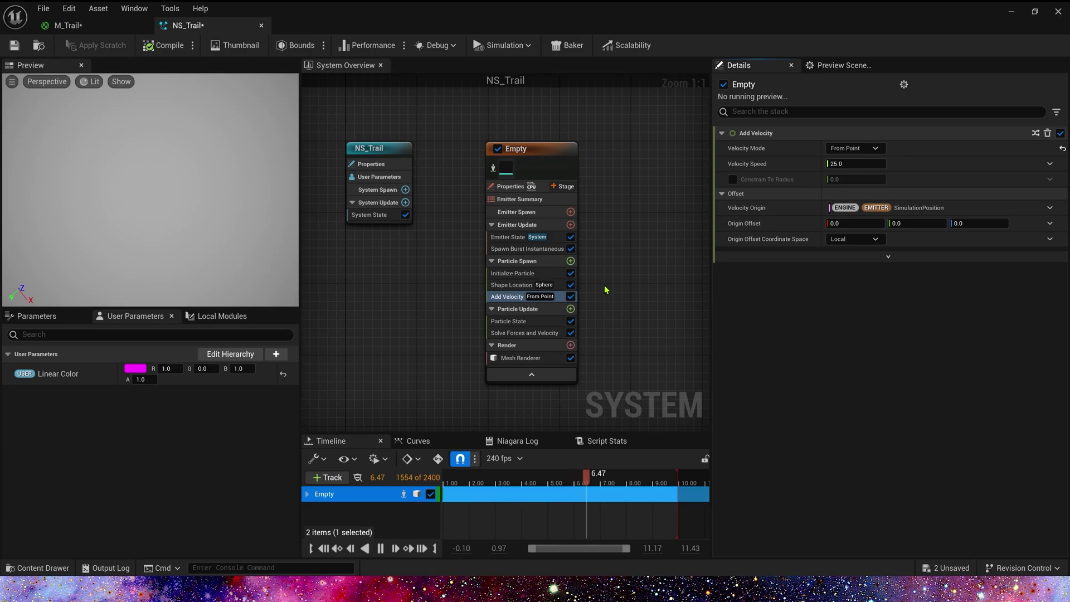
- Add Initial Mesh Orientation to Particle Spawn for random mesh orientation
left_click(570, 260)
type("ini")
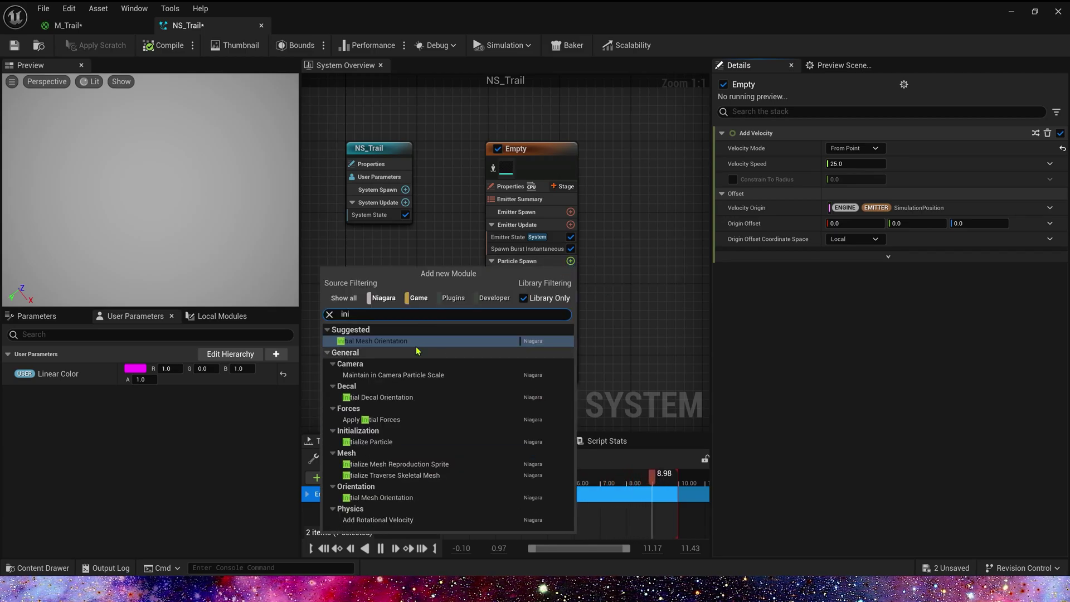
left_click(391, 341)
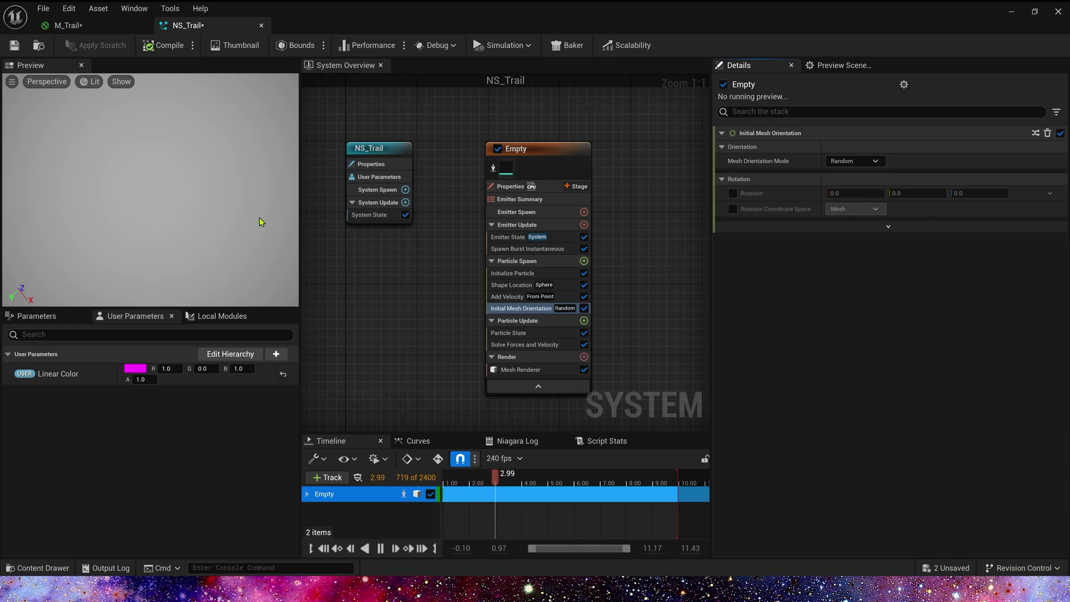
right_click_drag(642, 352, 641, 273)
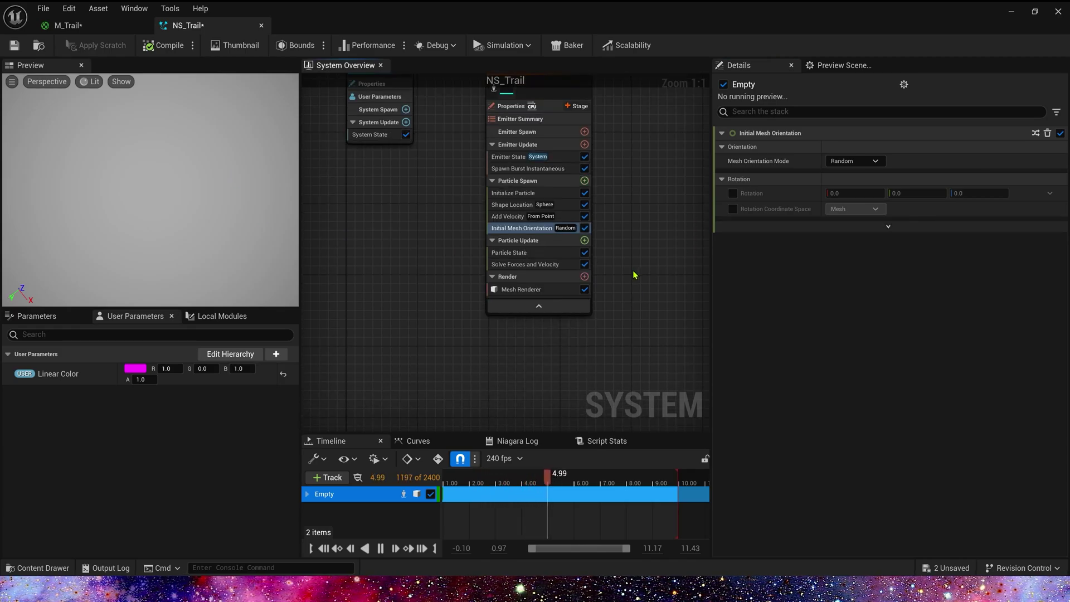
left_click(585, 240)
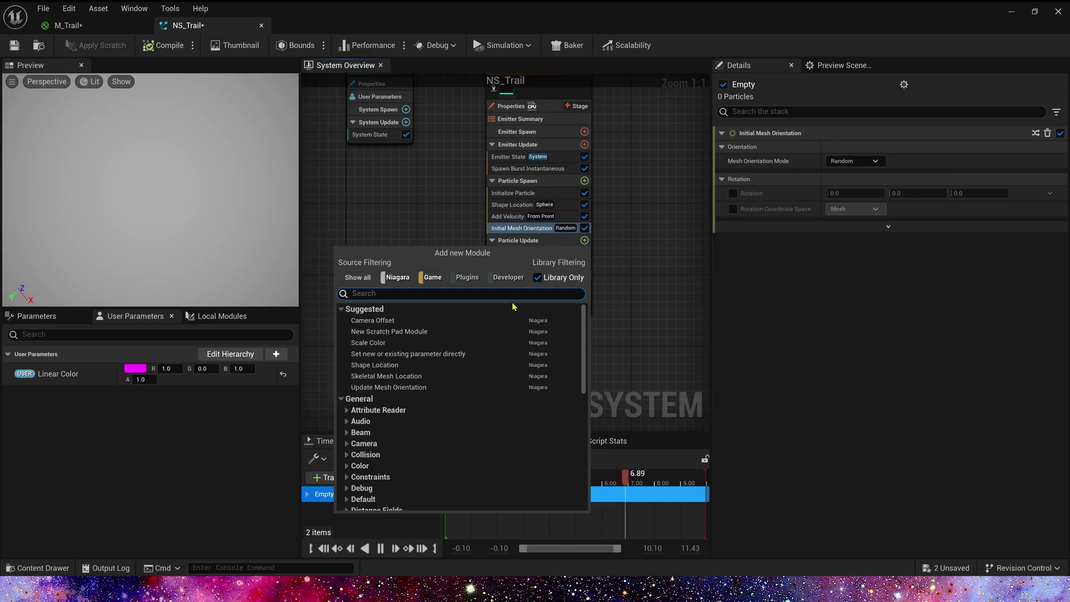
- Add Scale Mesh Size to Particle Update and drive its scale factor with a vector curve
type("size")
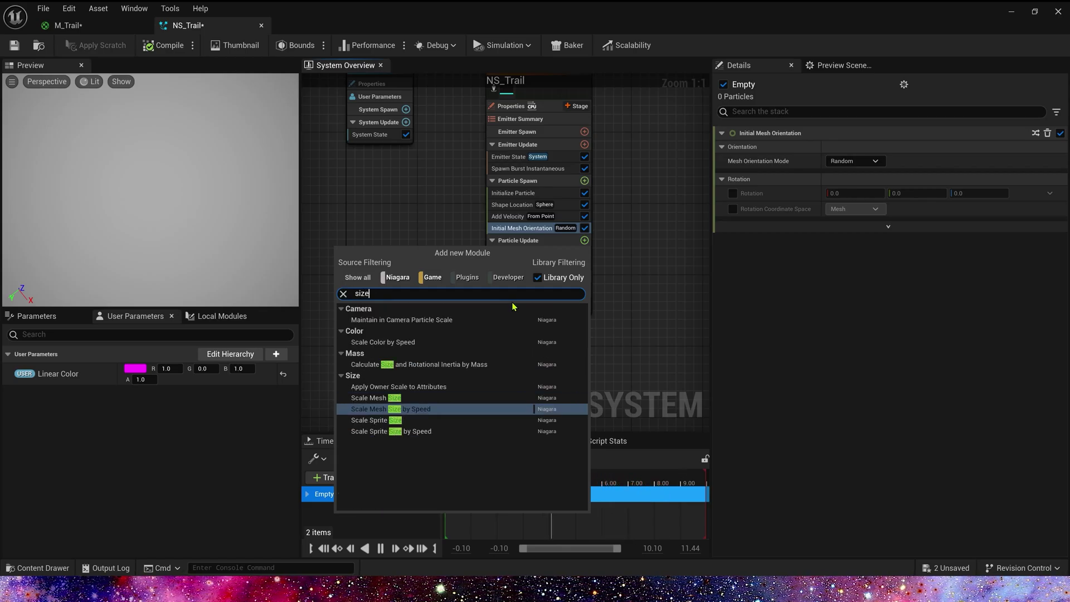
left_click(390, 398)
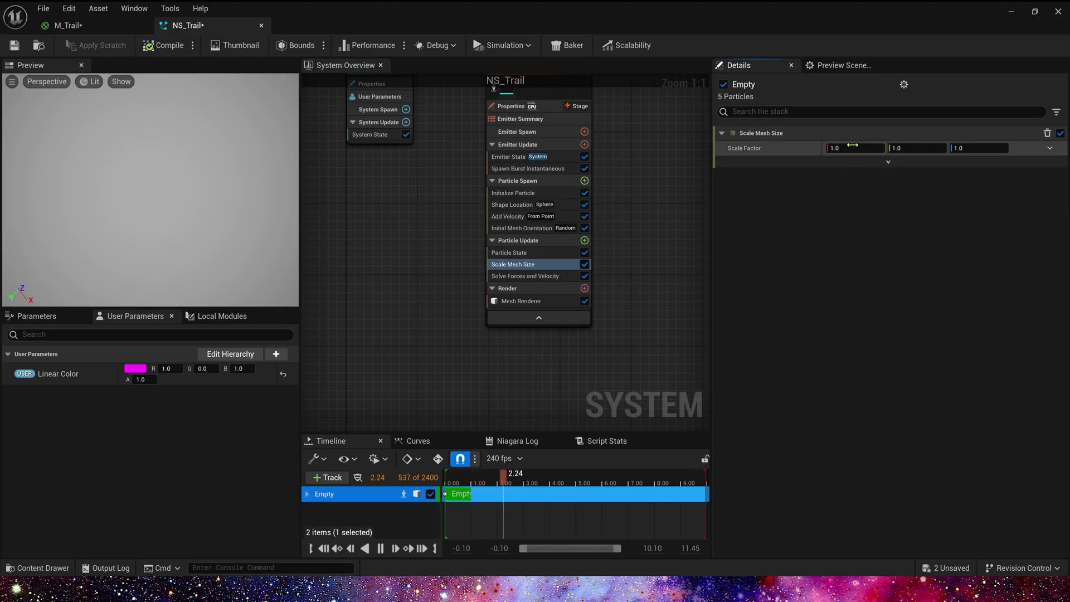
left_click(1050, 148)
type("cur")
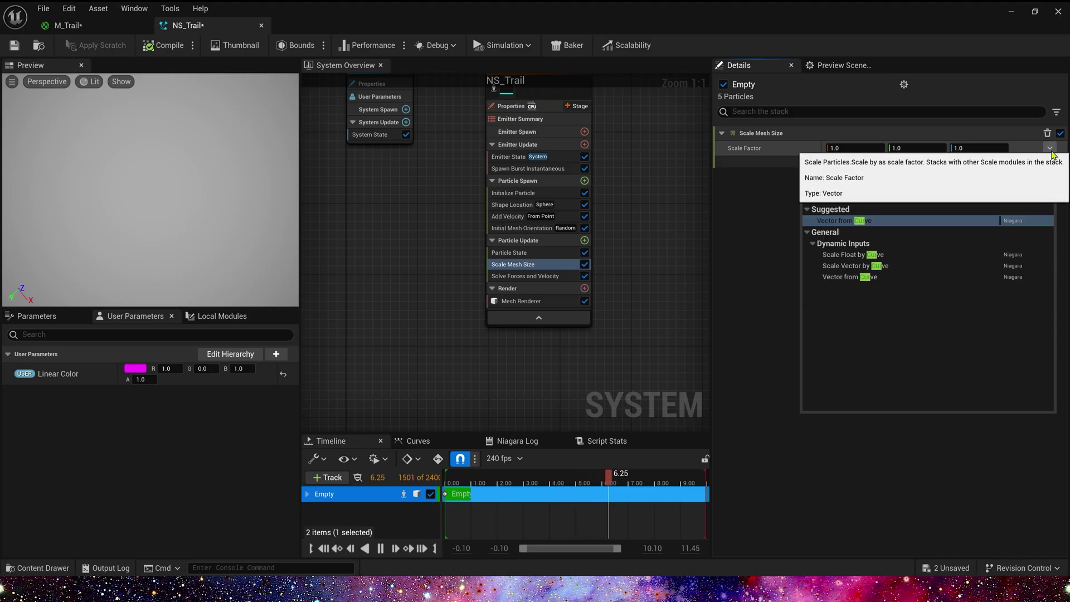
left_click(861, 220)
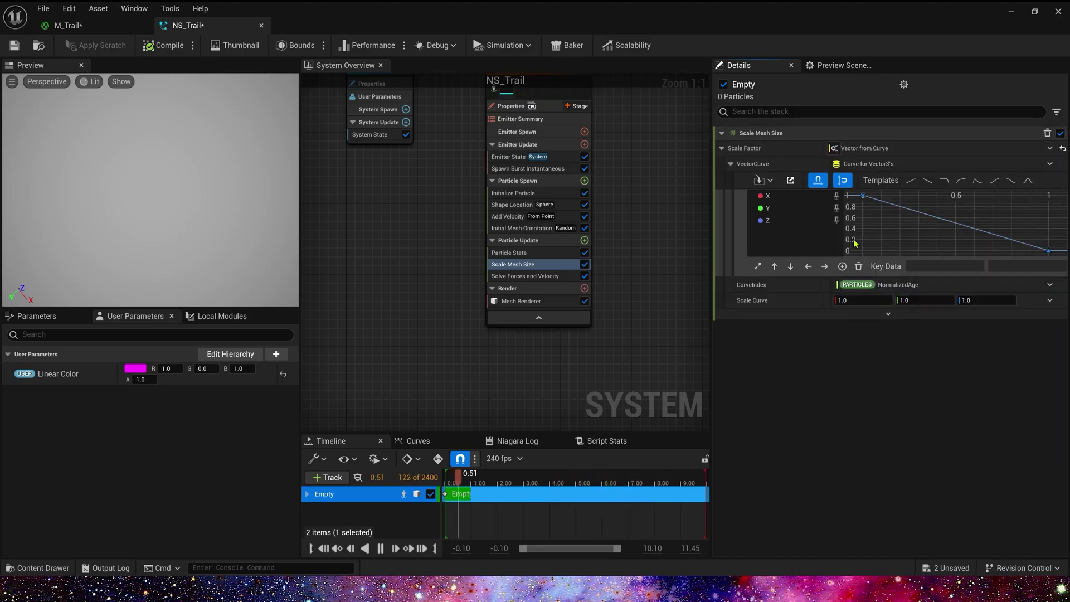
- Set the X curve's first key to 0 and its last key to 1
left_click(836, 208)
left_click(836, 221)
left_click(866, 206)
left_click(1028, 267)
type("0")
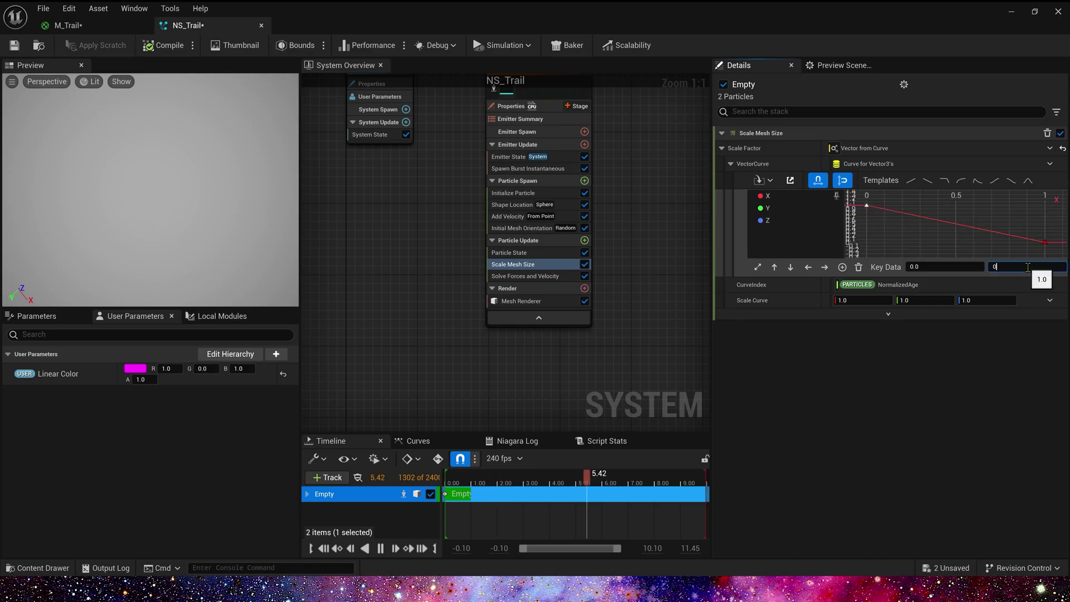
key("Return")
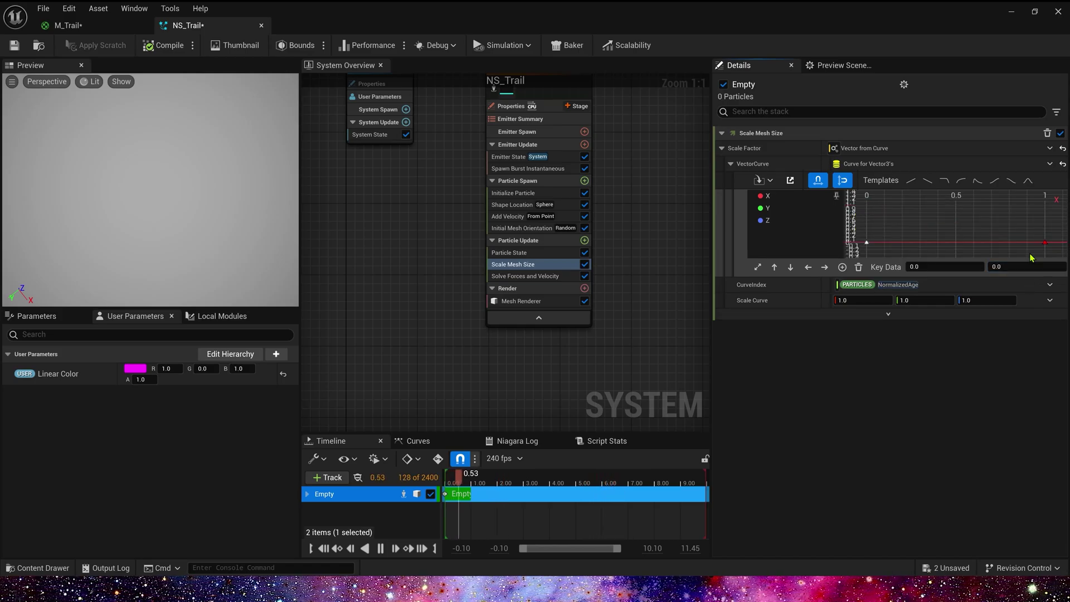
left_click(1045, 243)
left_click(1034, 267)
type("1")
key("Return")
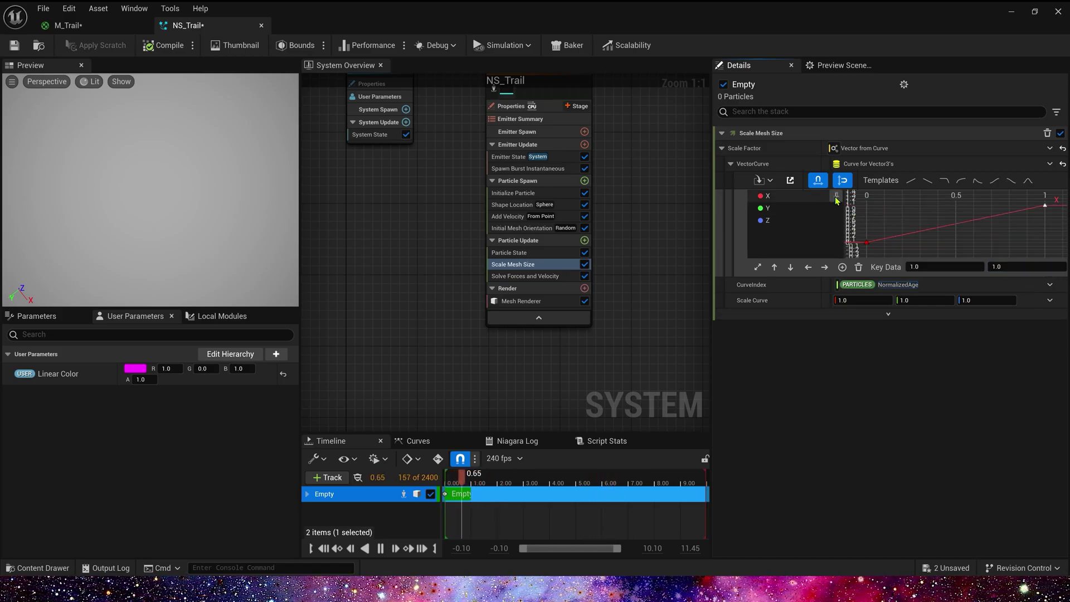
- Set the Y curve's keys to 0 at the start and 1 at the end
left_click(836, 200)
left_click(767, 208)
left_click(866, 205)
left_click(1010, 267)
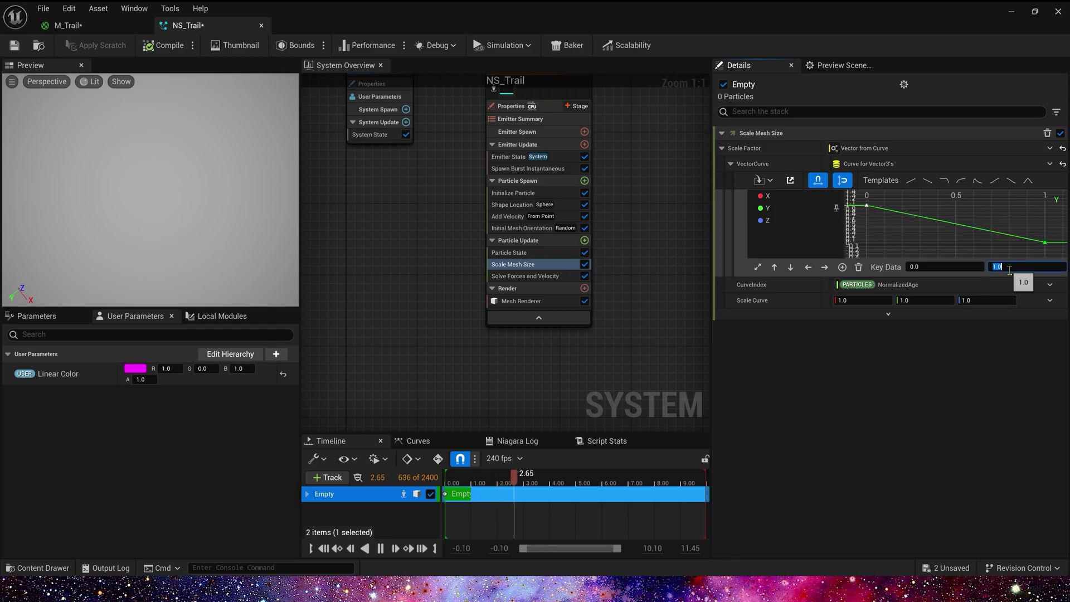
type("0")
key("Return")
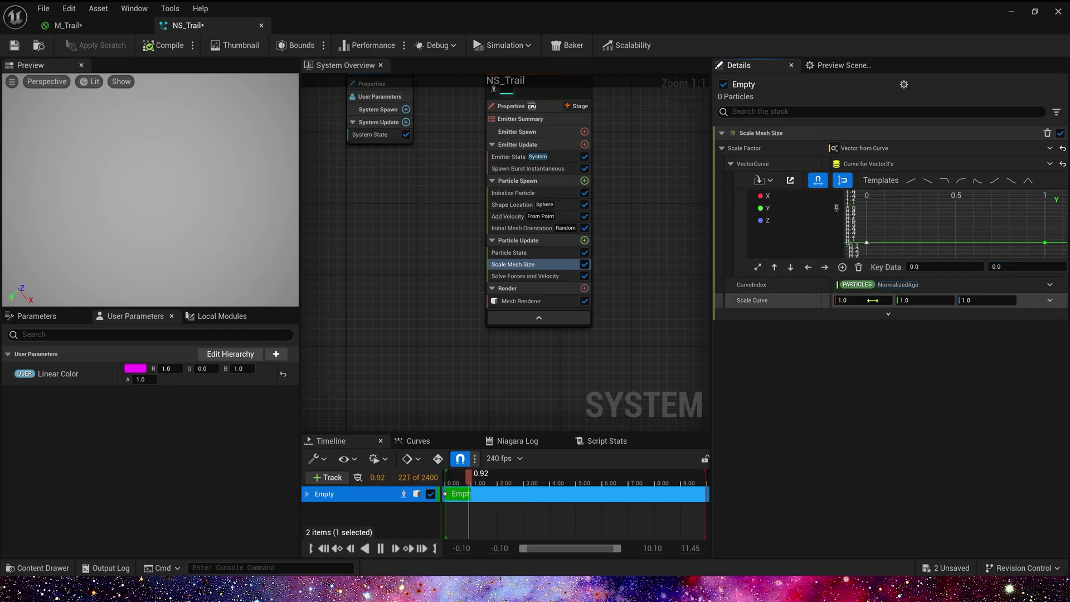
left_click(1044, 243)
left_click(1028, 267)
type("1")
key("Return")
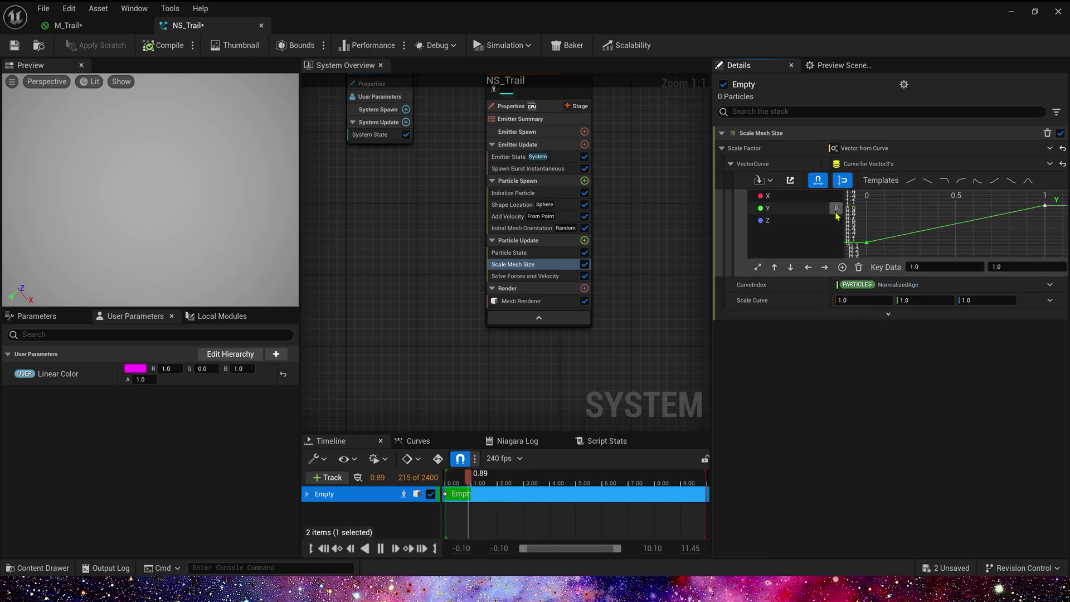
- Set the Z curve's keys to 0 at the start and 1 at the end
left_click(835, 208)
left_click(836, 220)
left_click(867, 205)
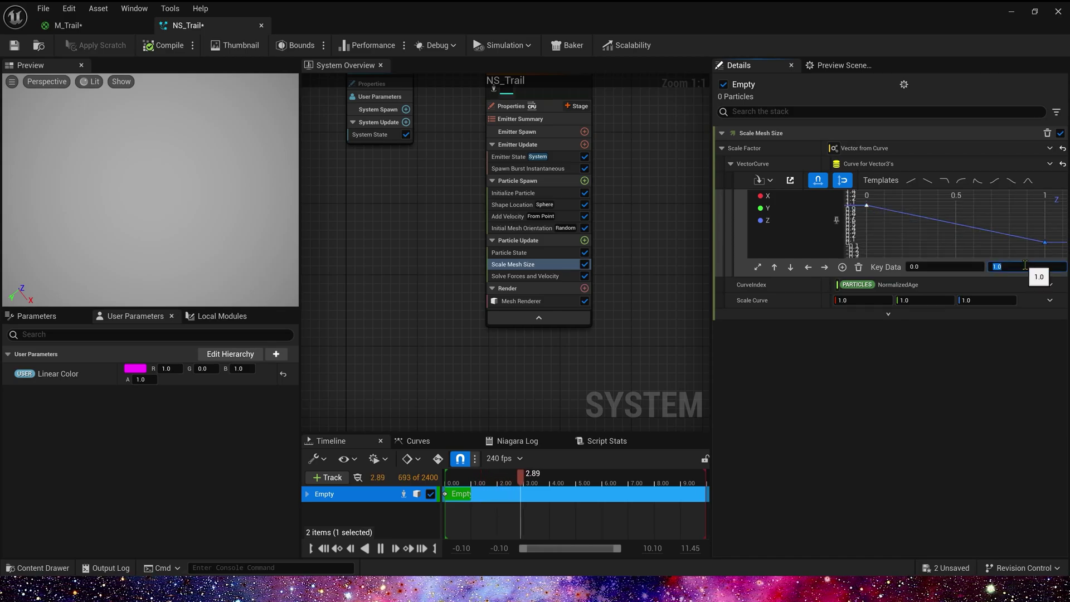
type("0")
key("Return")
left_click(1045, 242)
left_click(1042, 266)
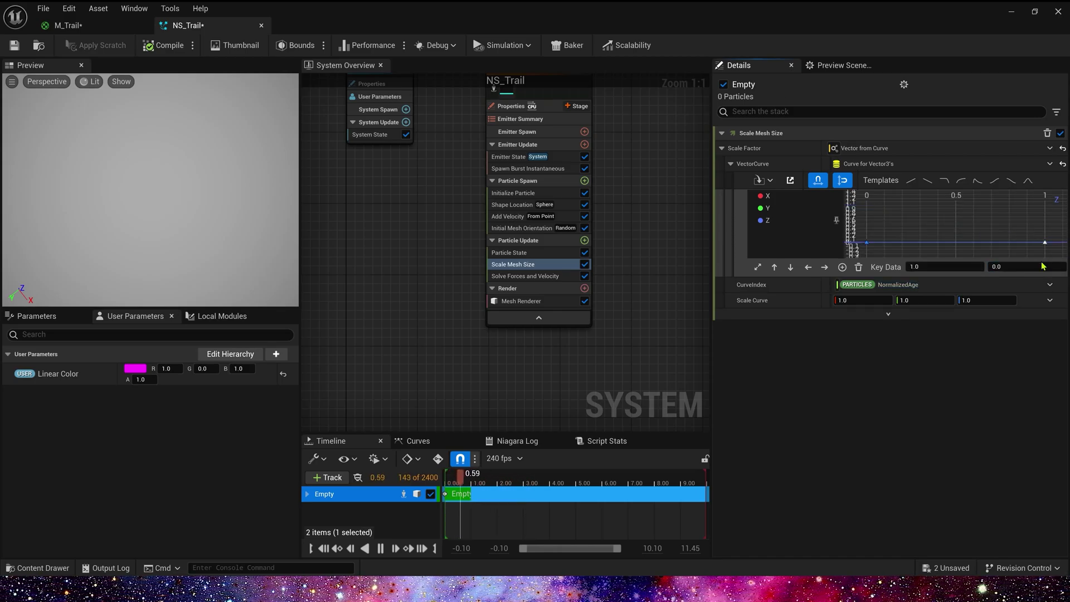
type("1")
key("Return")
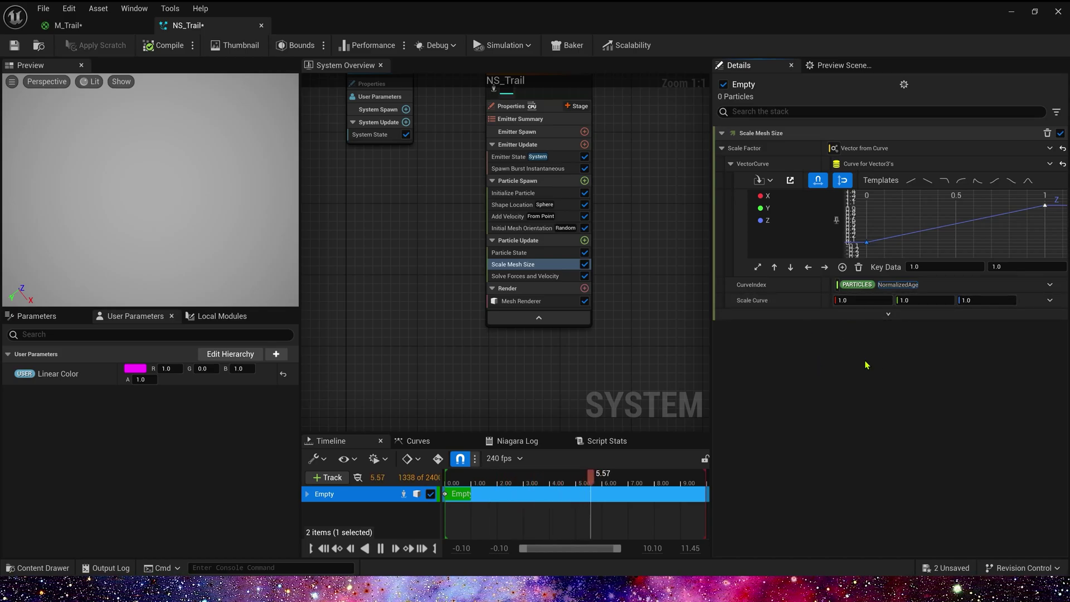
- Set Scale Curve X to 5.0
left_click(849, 301)
type("5")
key("Tab")
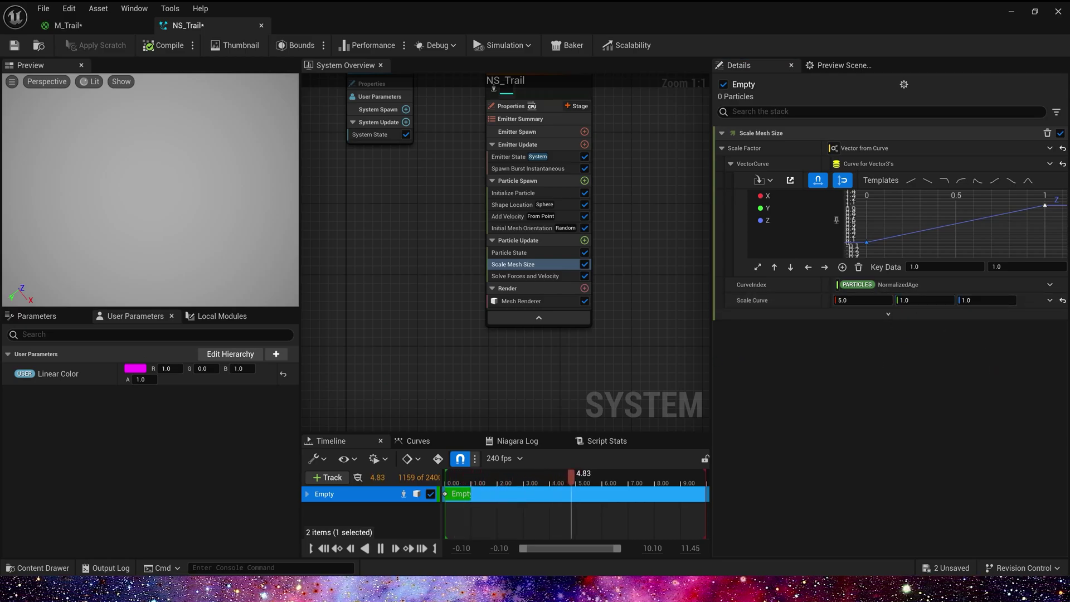
left_click(584, 241)
- Add Update Mesh Orientation with a Random Range Vector rotation from -1 to 1 and rate 0.3
type("up")
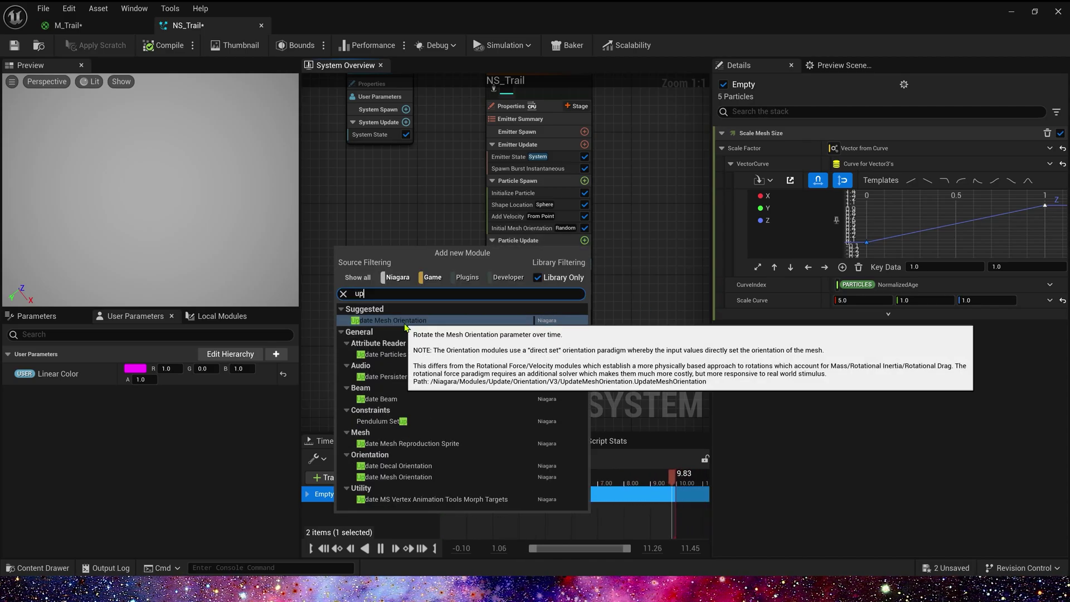
left_click(398, 319)
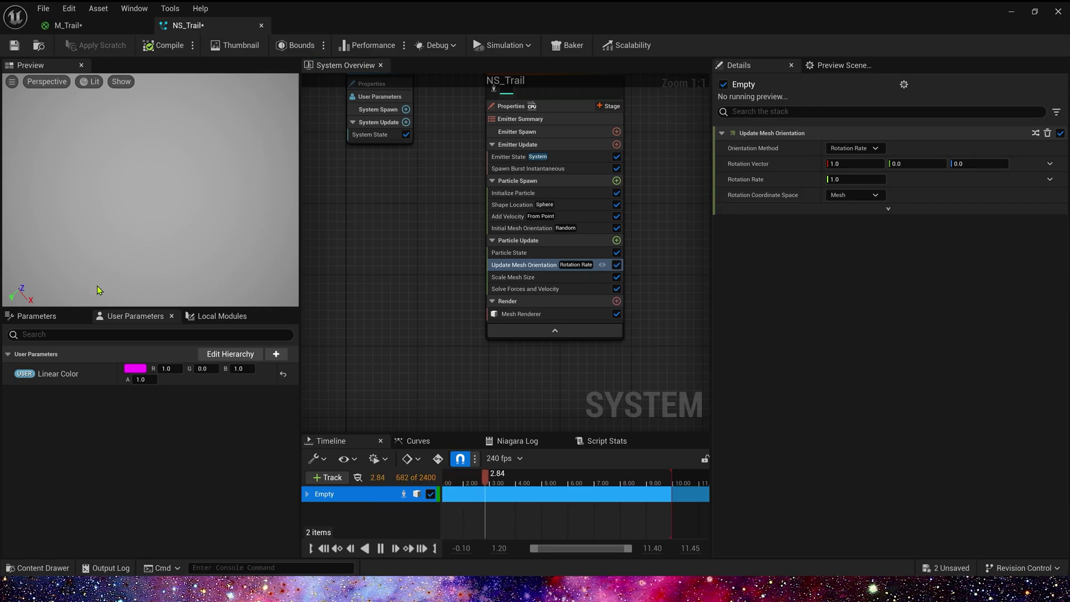
left_click(1052, 164)
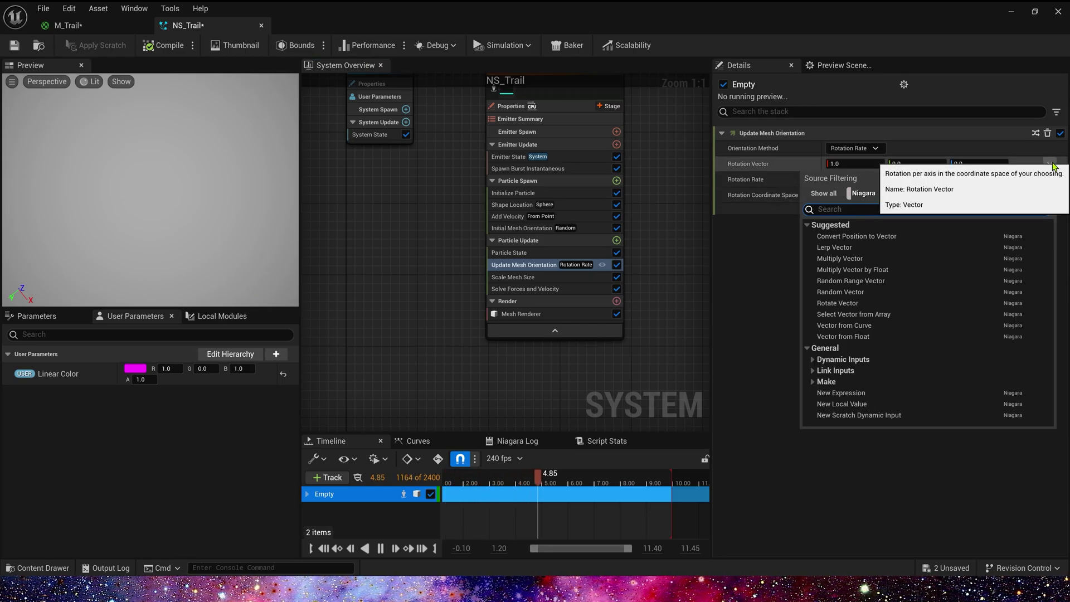
type("rand")
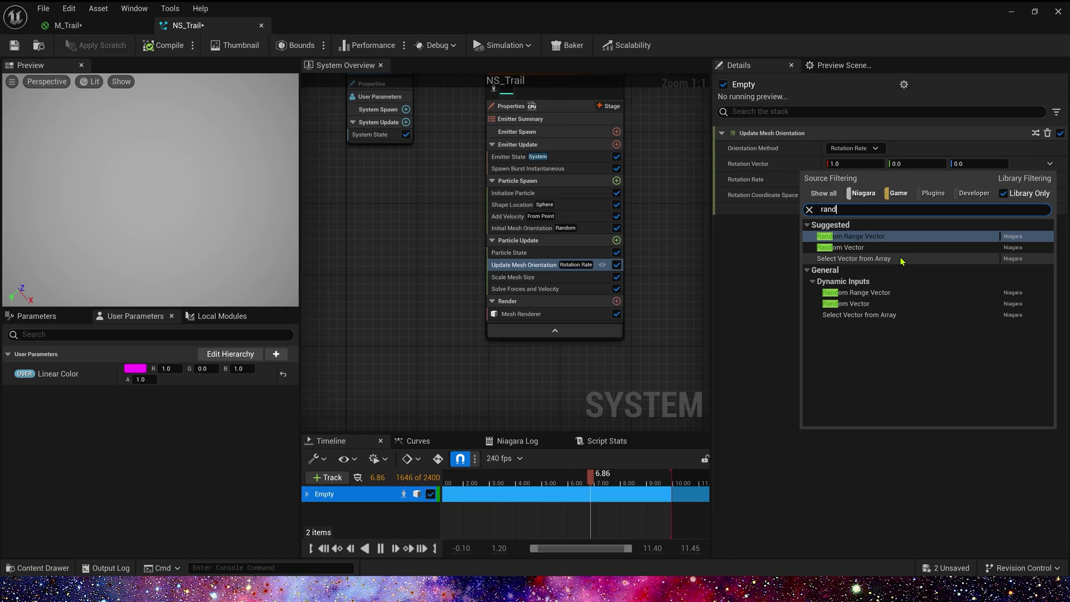
left_click(881, 238)
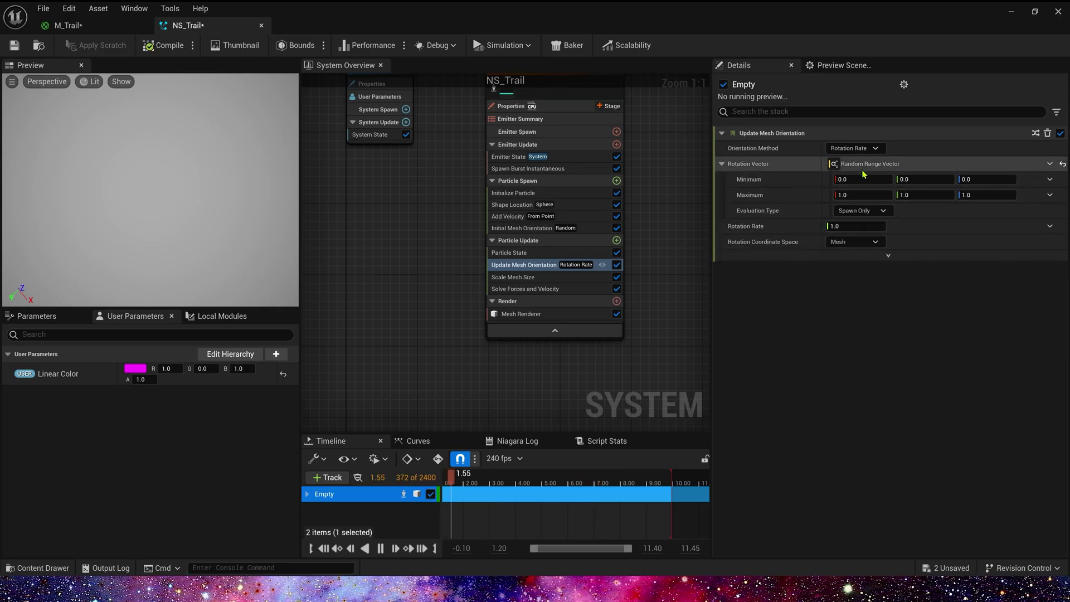
left_click(859, 179)
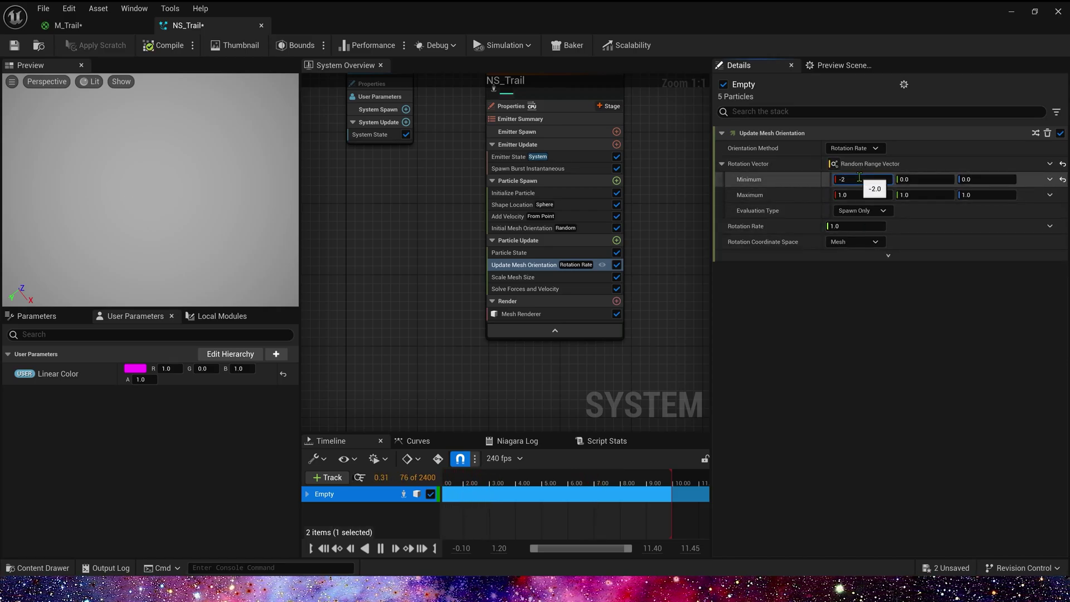
left_click(922, 195)
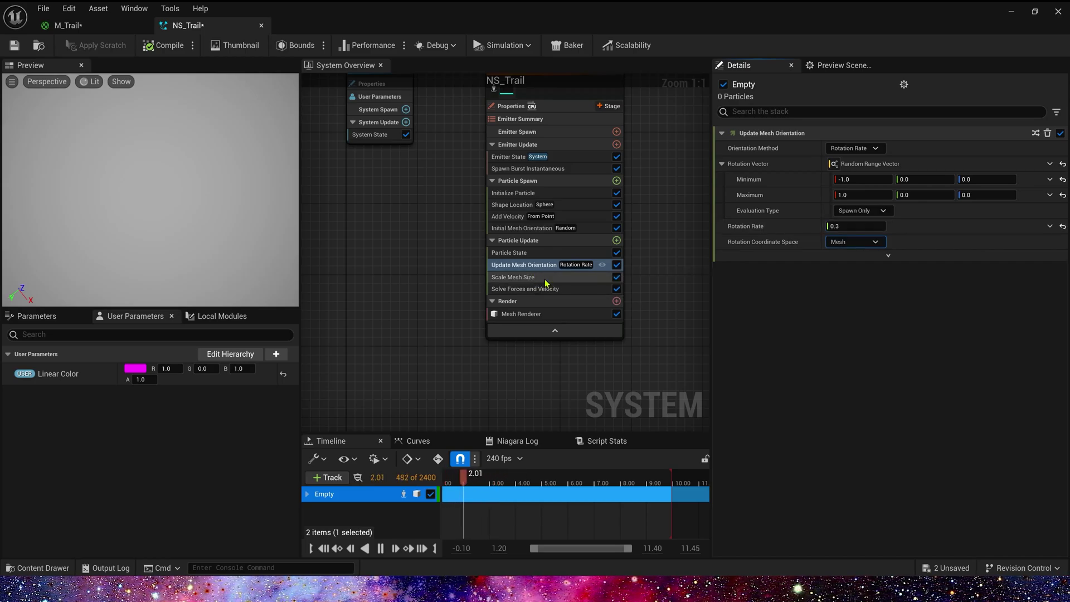
left_click(617, 240)
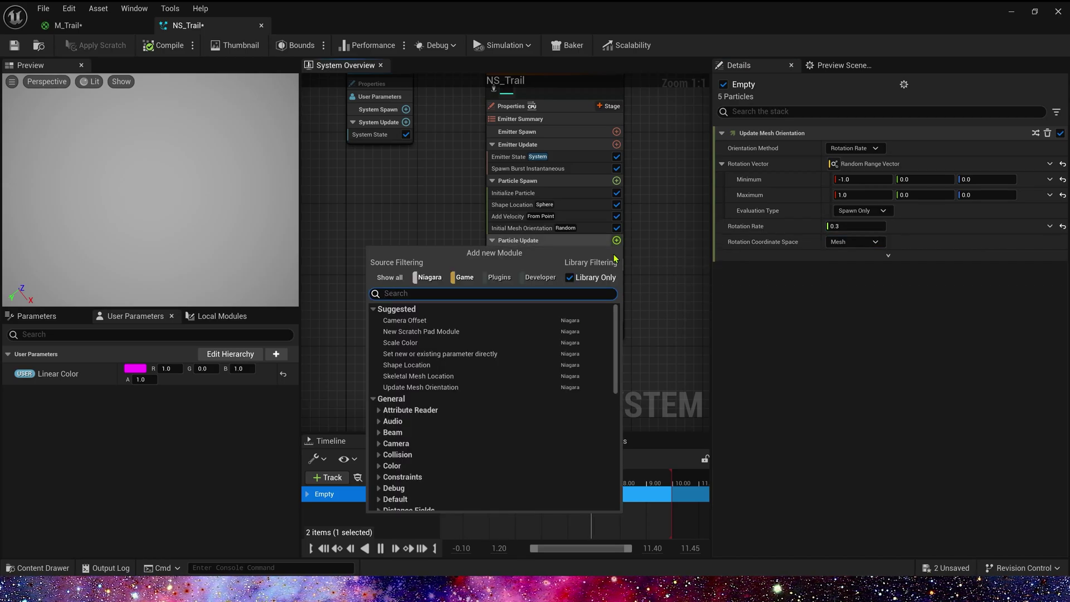
- Add Scale Color with Scale RGB following a bell curve peaking at 0.2, scaled by 20
left_click(422, 344)
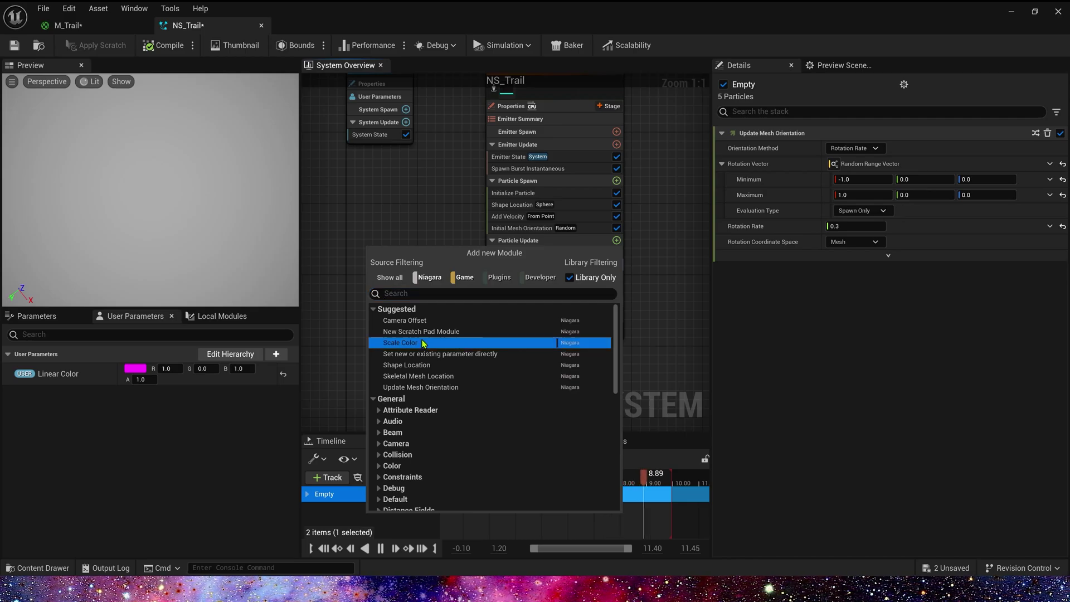
left_click(1049, 164)
type("fl")
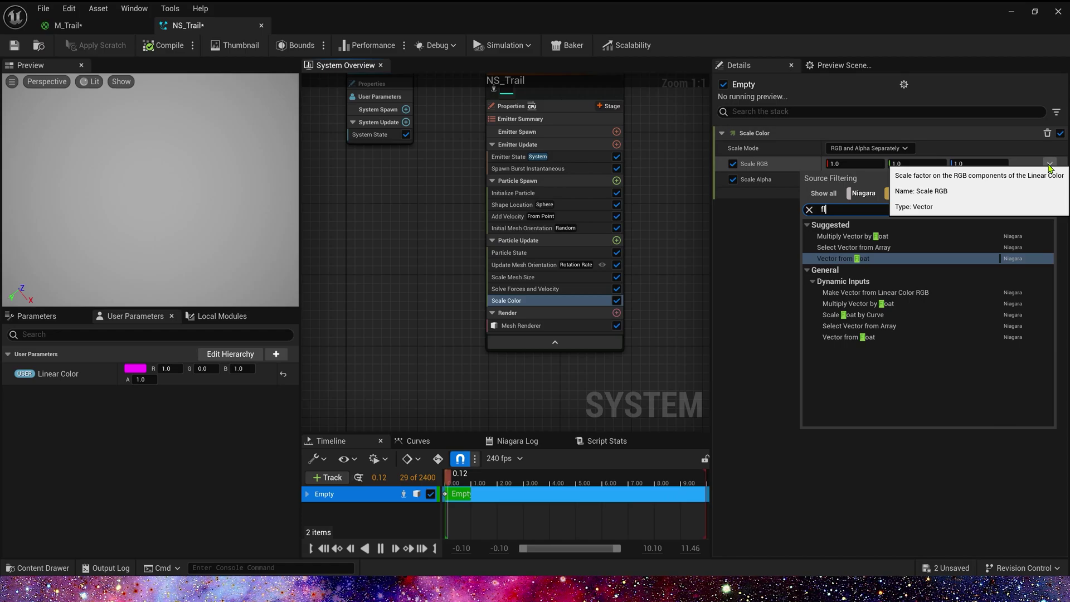
key("Return")
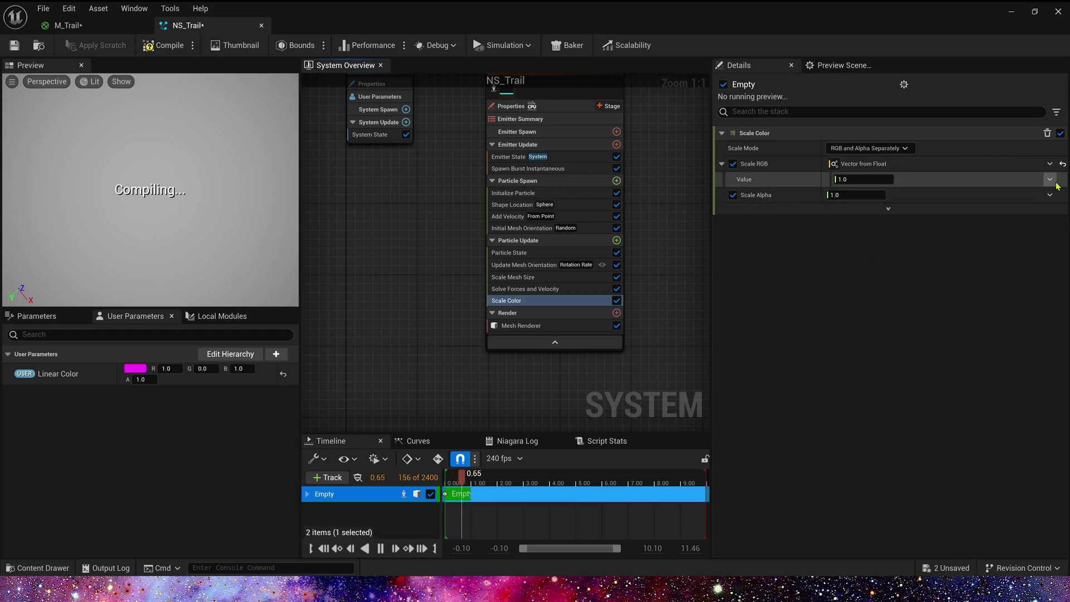
left_click(1049, 179)
type("cur")
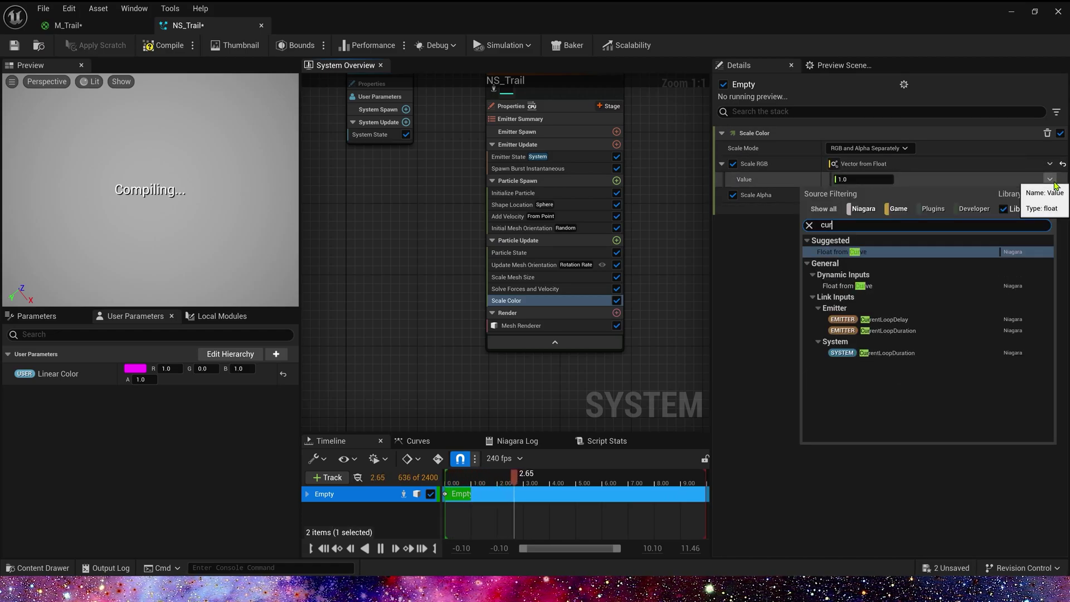
left_click(904, 252)
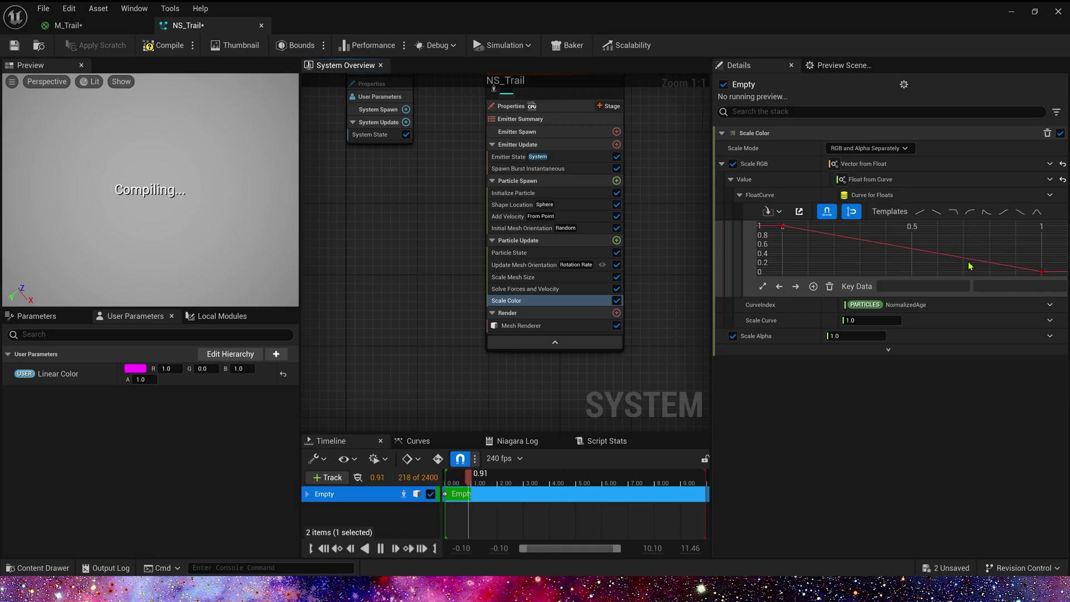
left_click(1037, 211)
left_click(911, 234)
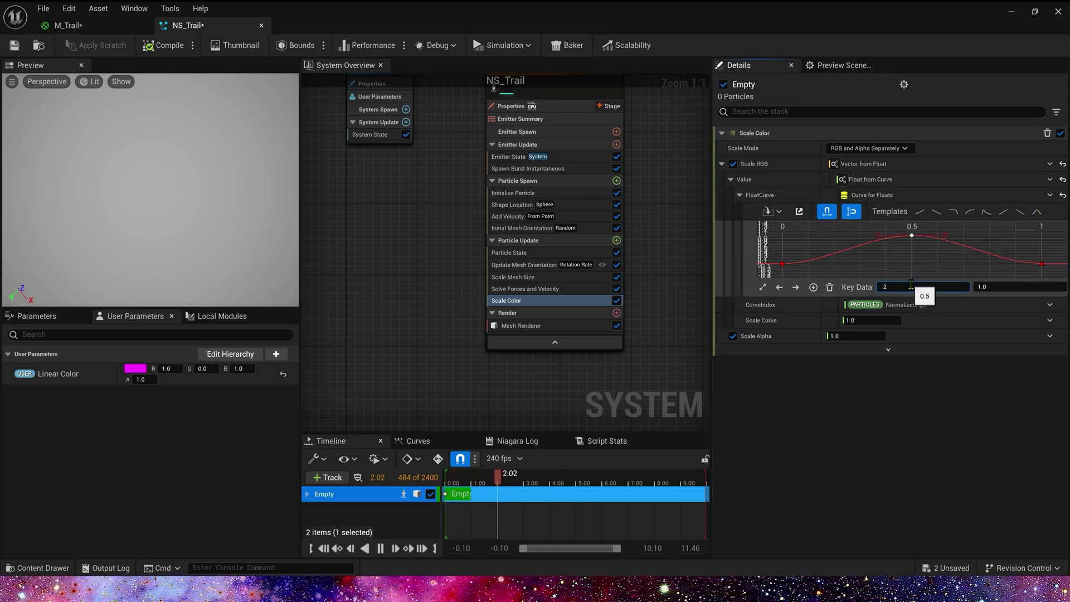
key("Tab")
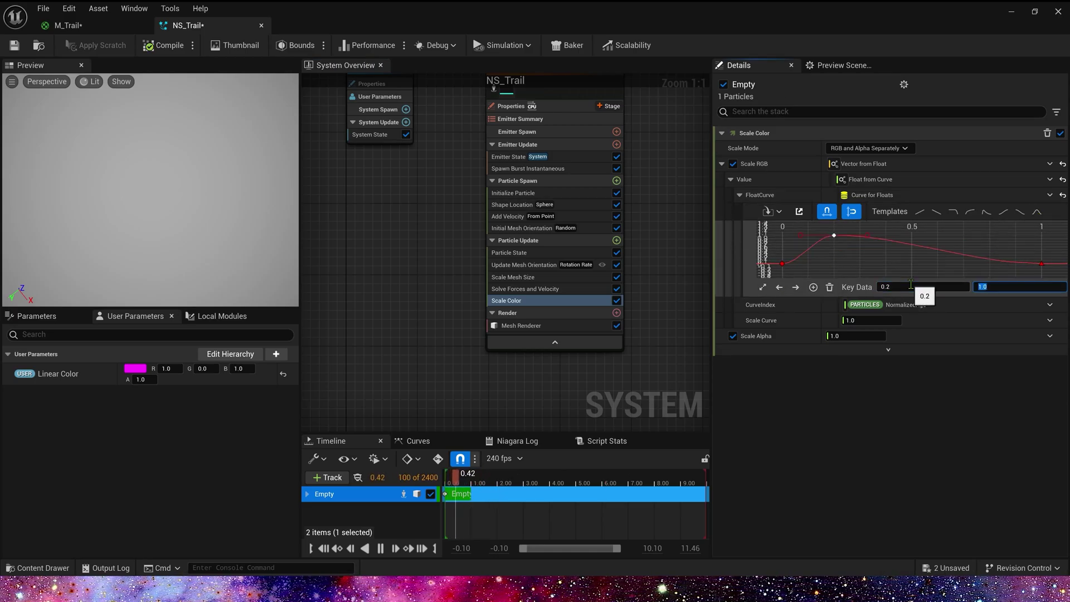
left_click(863, 258)
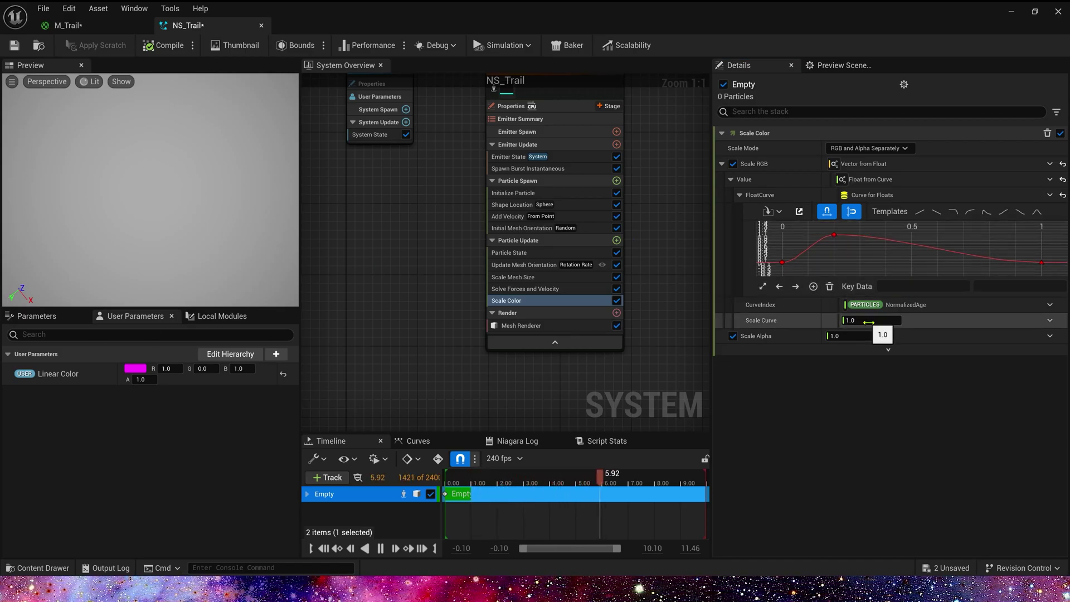
- Drive Scale Alpha with a Float from Curve fading over particle age
left_click(1047, 335)
type("cur")
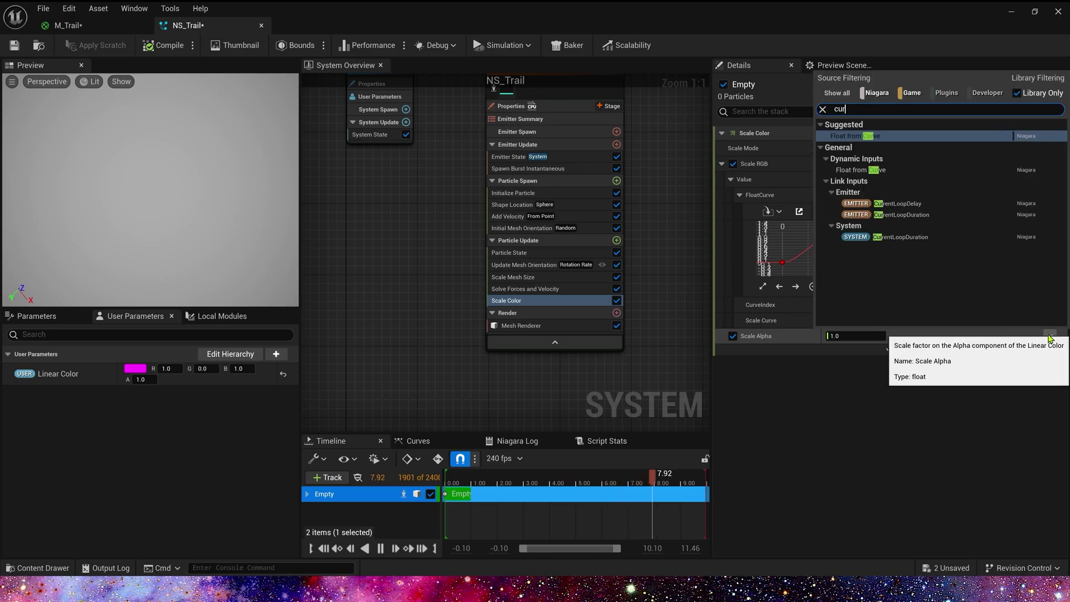
key("Return")
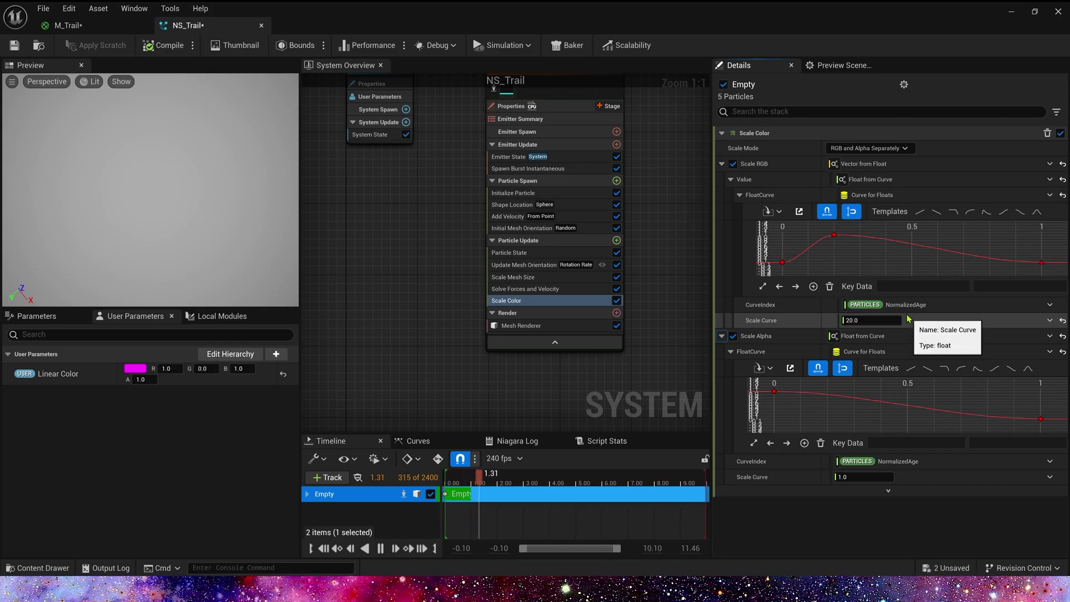
right_click_drag(659, 303, 632, 281)
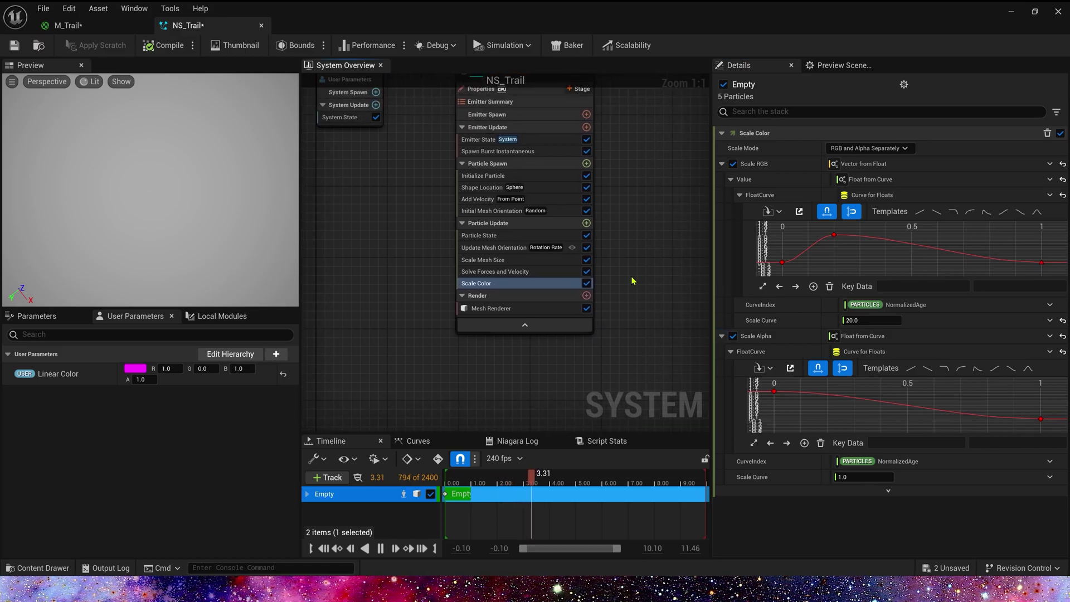
- Add Dynamic Material Parameters, randomizing TimeSpeed between 1 and 3 and Random between 0 and 1
left_click(586, 223)
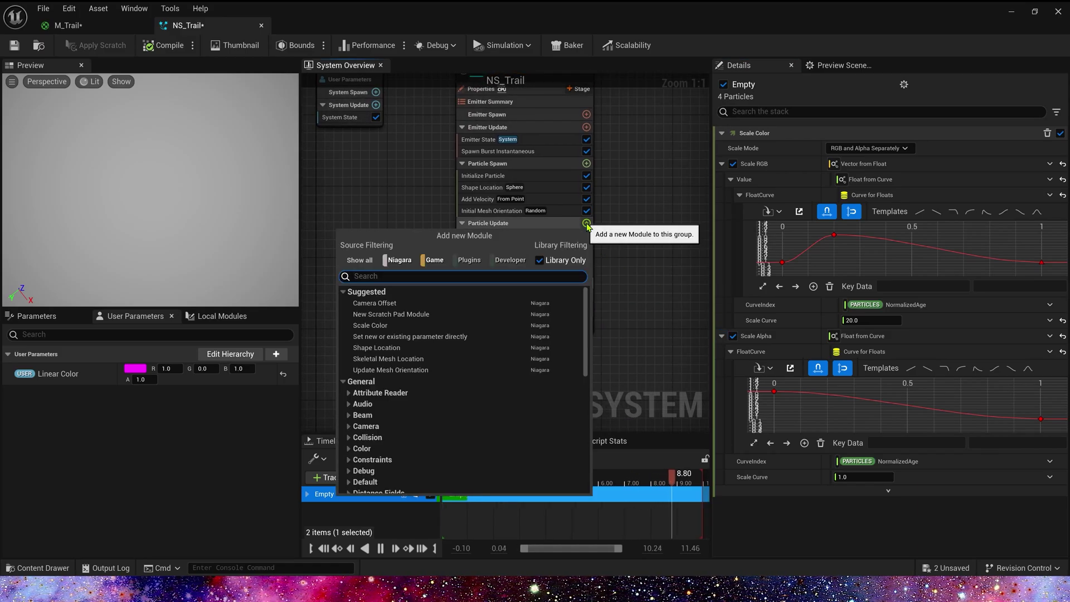
type("dy")
left_click(401, 327)
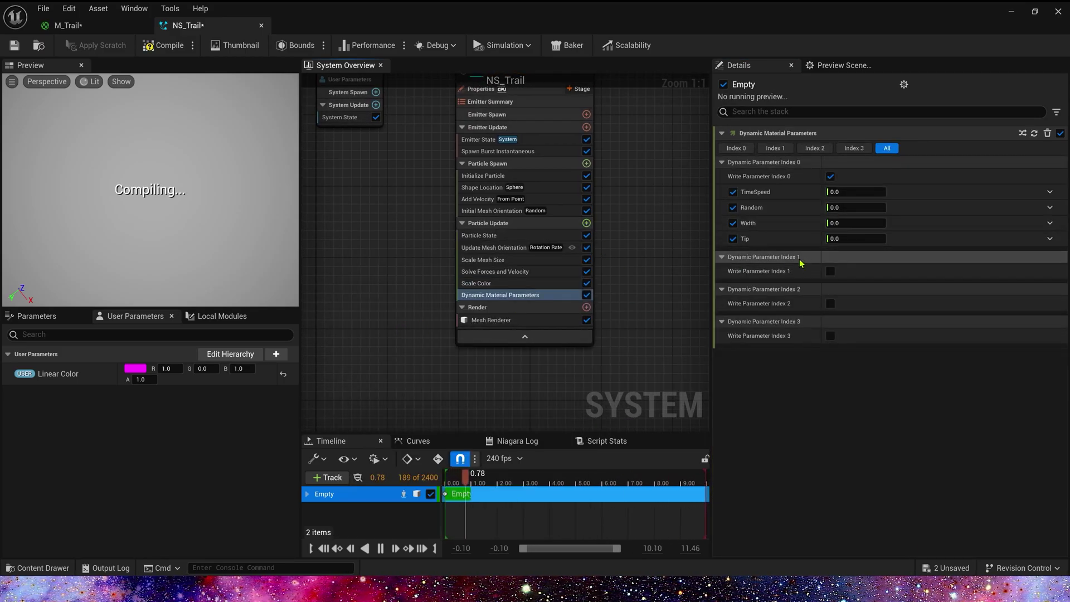
left_click(1050, 192)
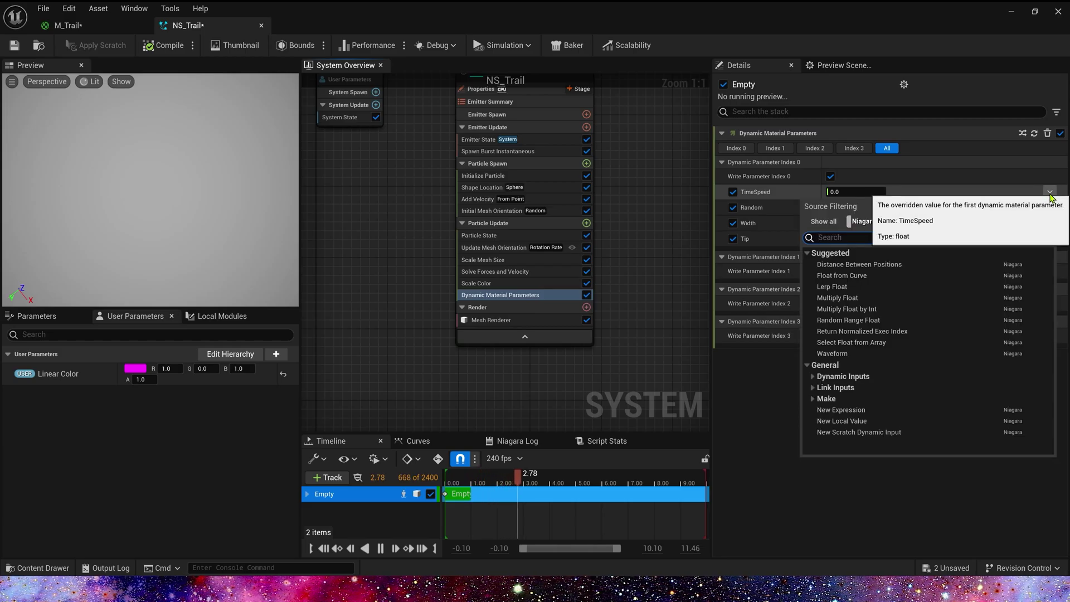
type("rand")
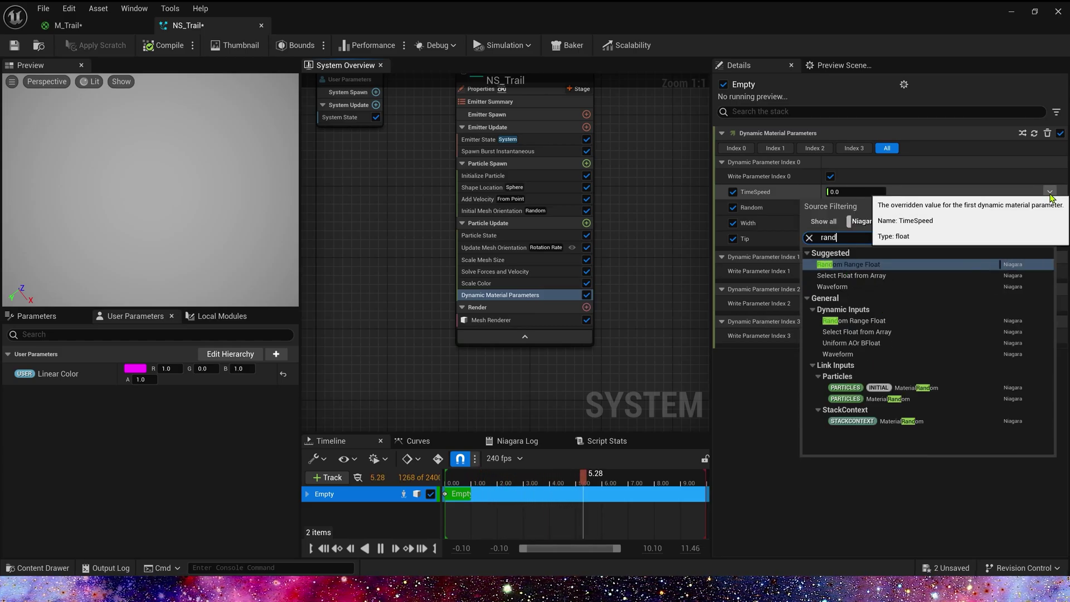
left_click(854, 387)
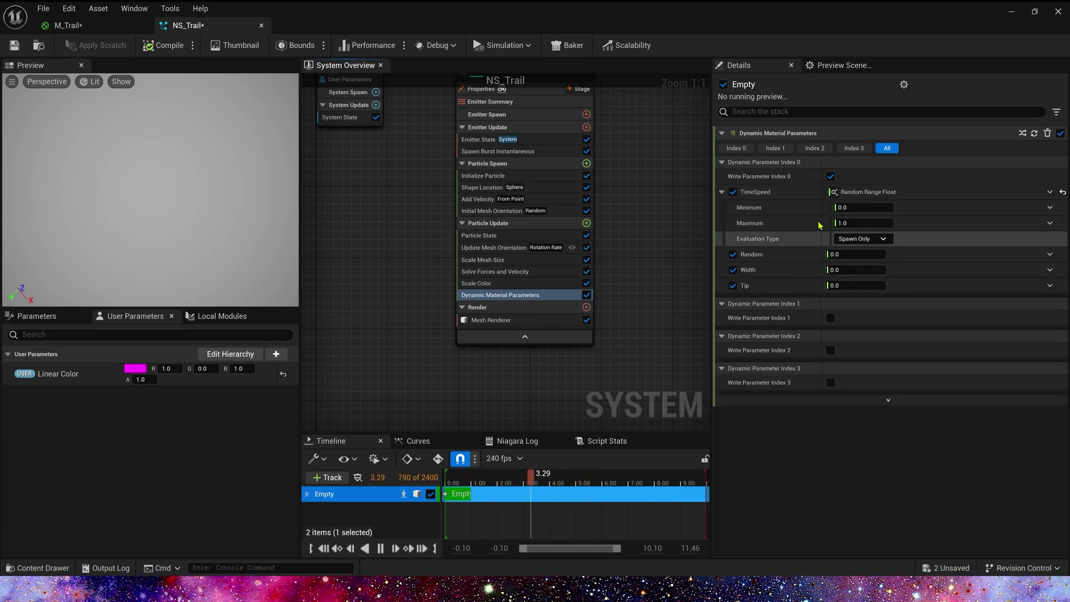
left_click(857, 207)
type("1")
left_click(867, 223)
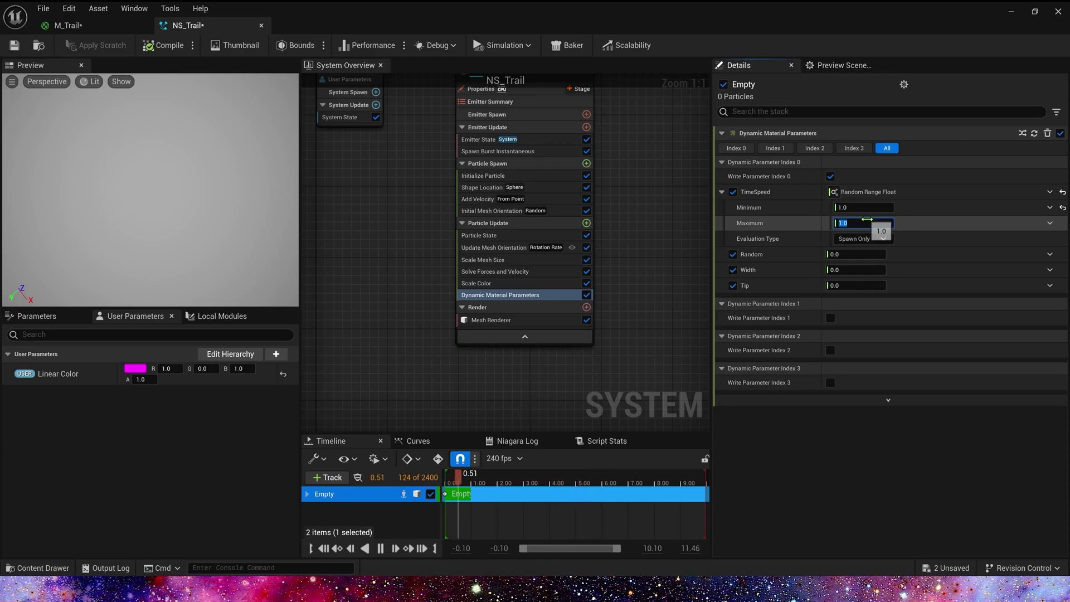
left_click(1050, 255)
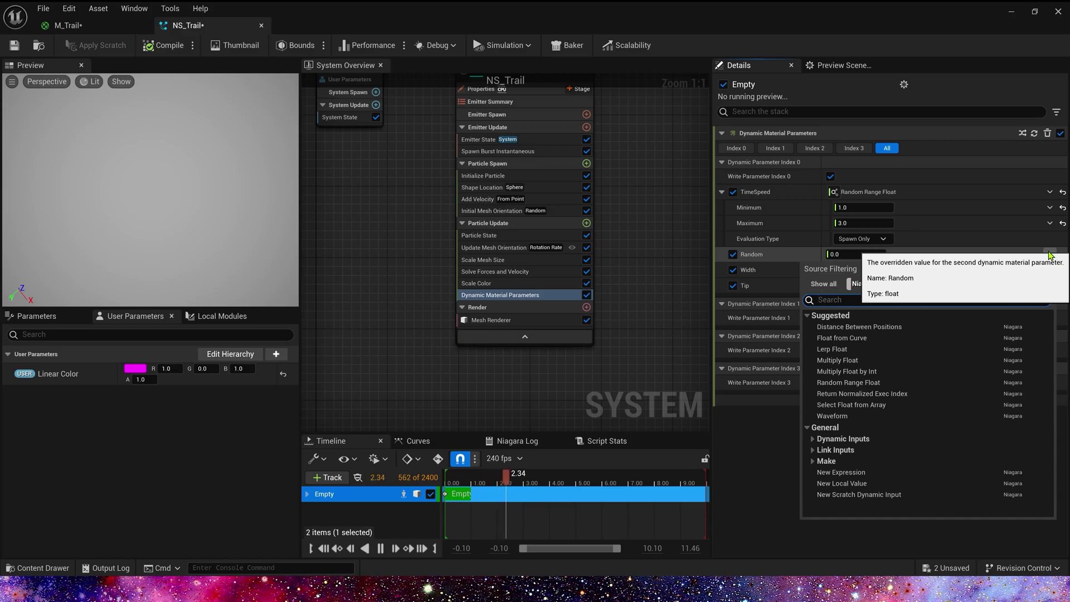
type("rand")
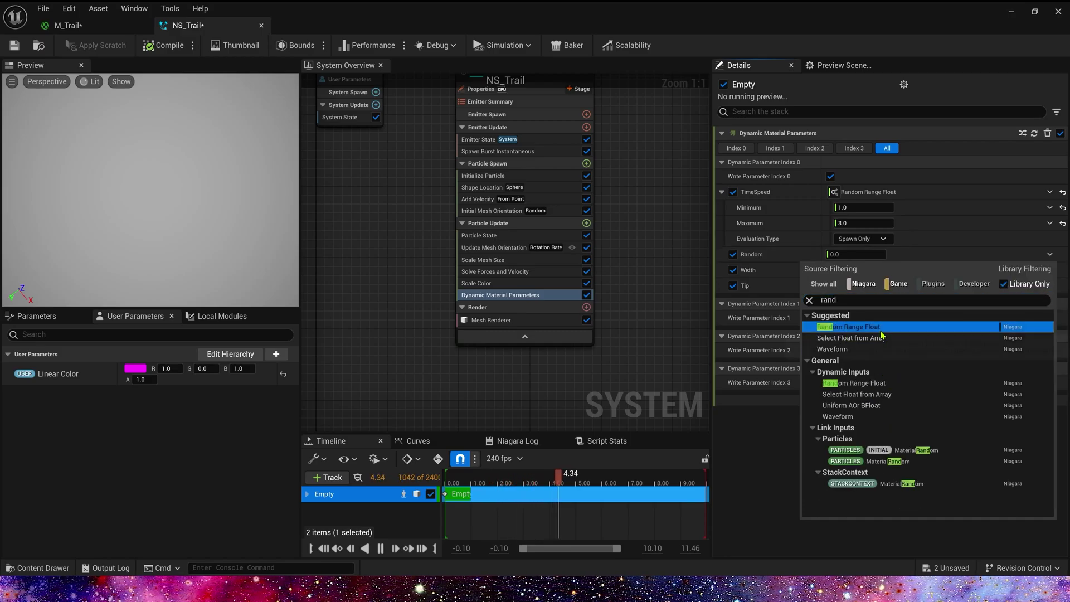
left_click(881, 329)
- Drive Width with a ramp up-and-down curve, peak at 0.2 and a 0.3 key at 0.5
left_click(780, 316)
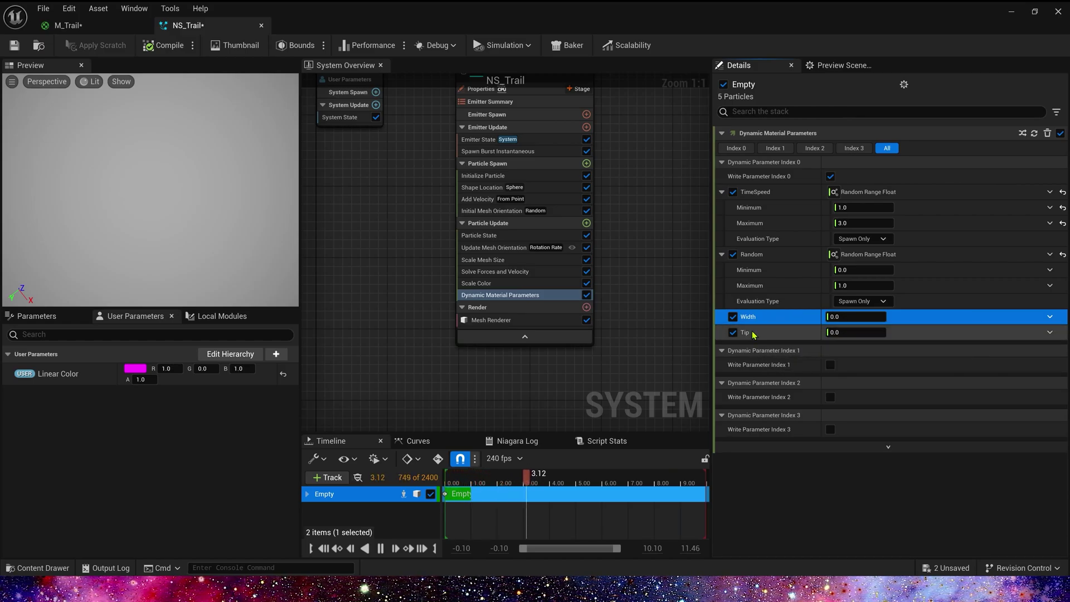
left_click(1049, 317)
type("cur")
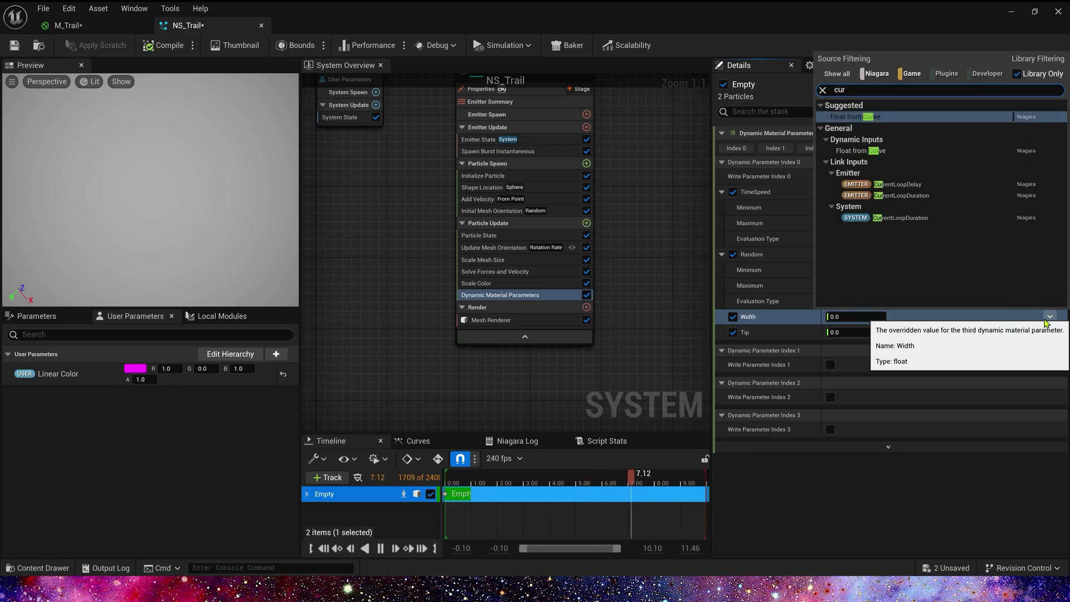
left_click(852, 118)
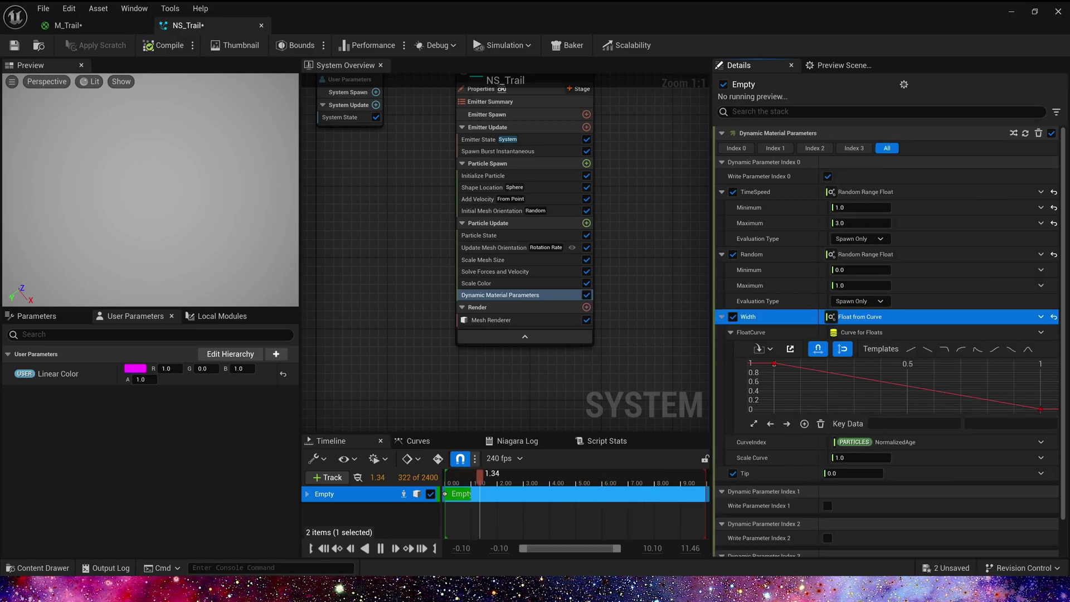
left_click(1028, 349)
left_click(903, 373)
left_click(903, 424)
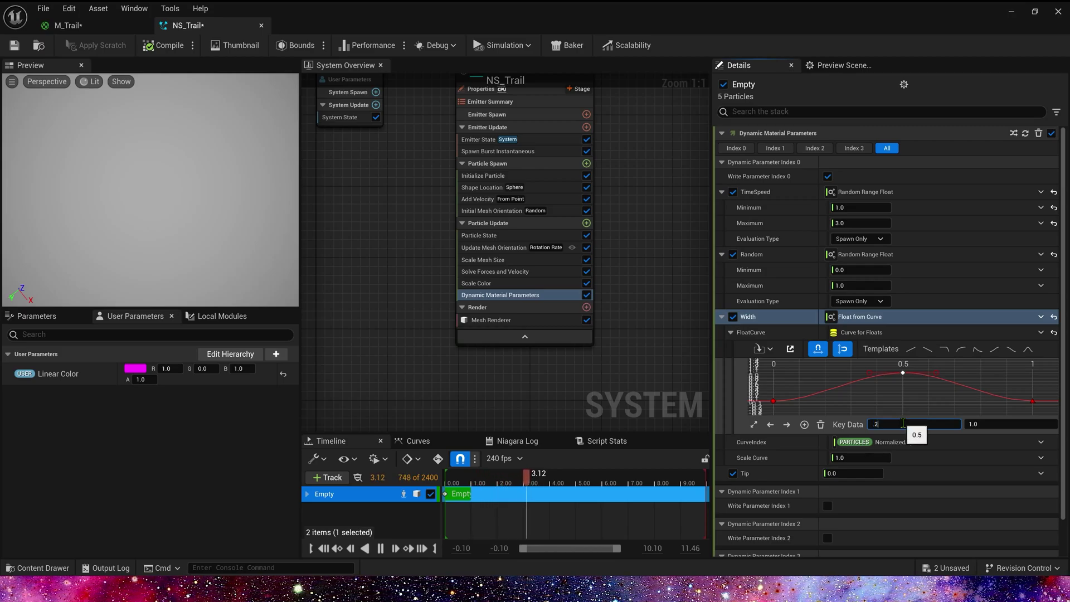
key("Tab")
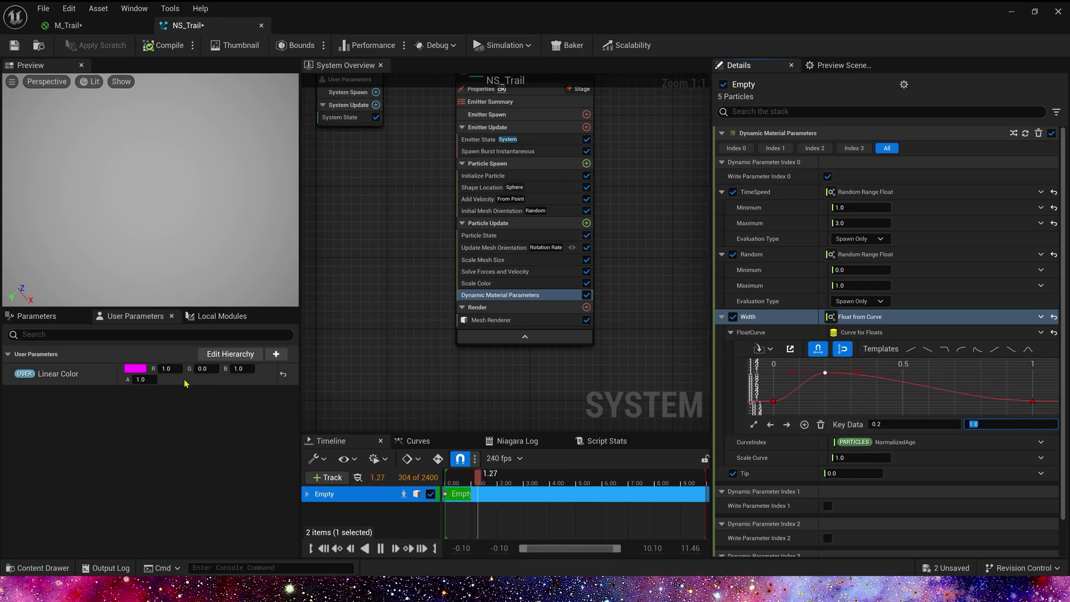
left_click(900, 396)
middle_click(902, 397)
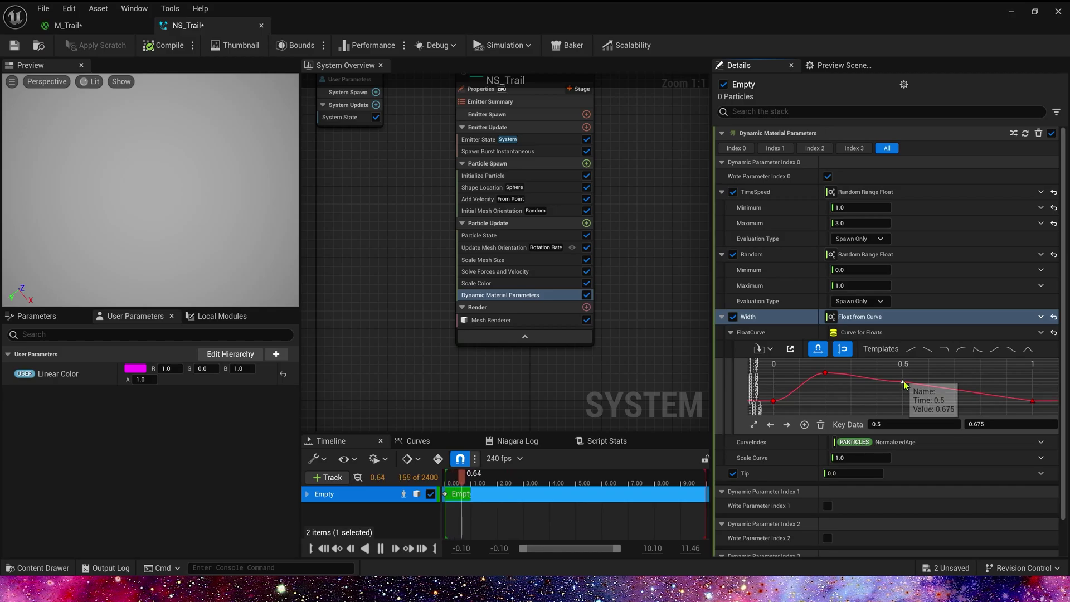
left_click_drag(903, 382, 901, 392)
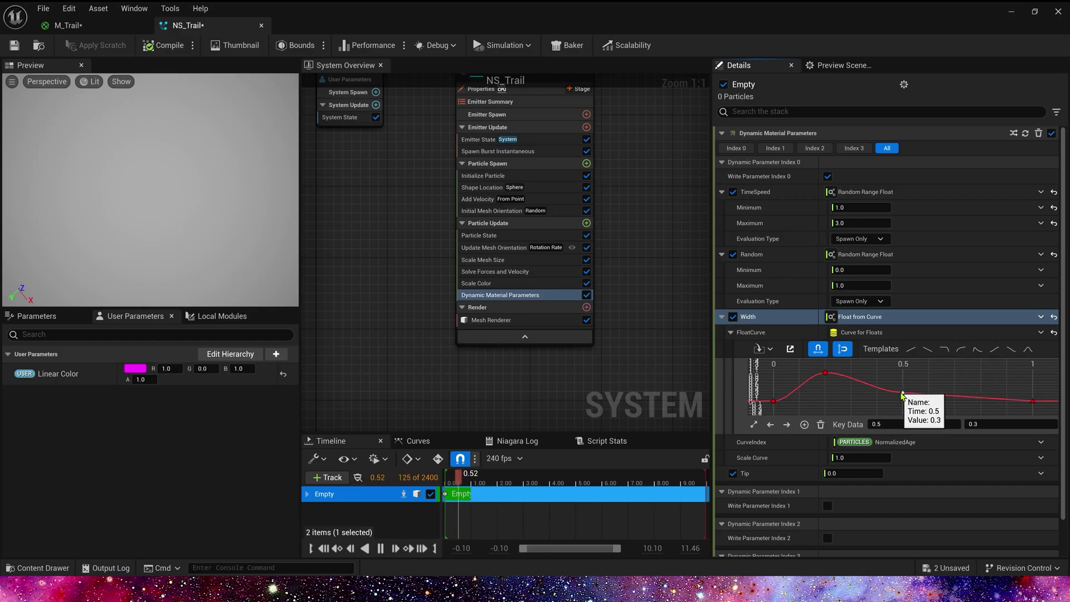
left_click(904, 405)
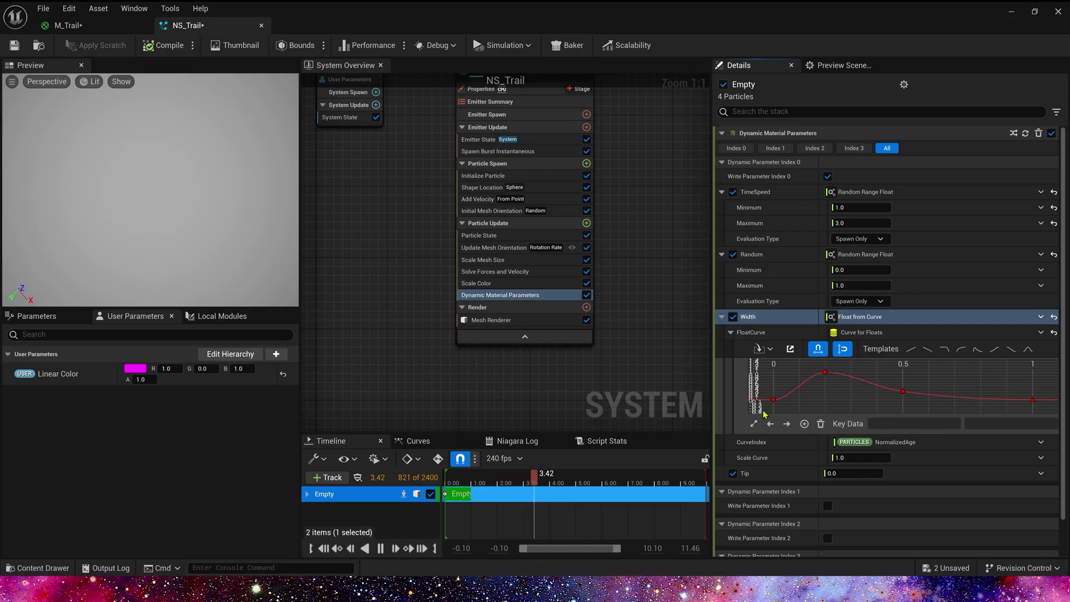
- Drive Tip with a smooth ramp-up curve and set the Width Scale Curve to 35
left_click(1041, 474)
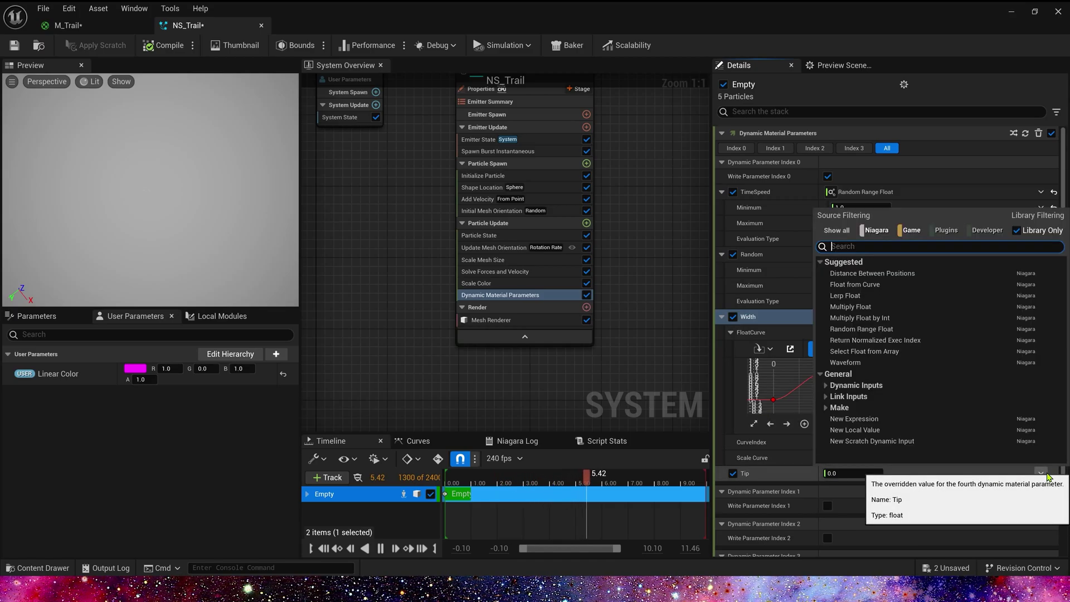
type("cur")
key("Return")
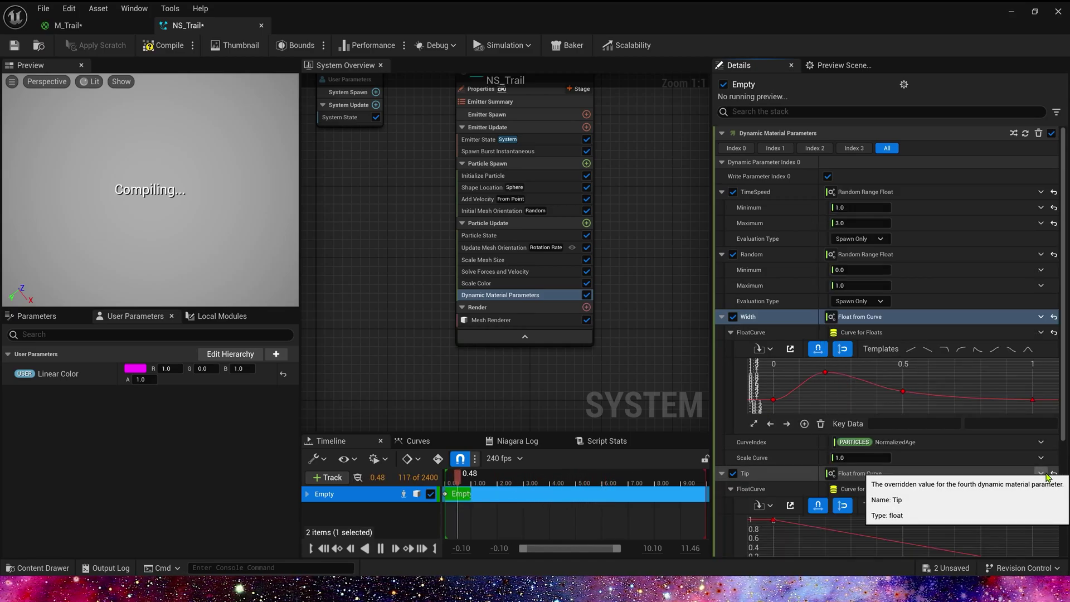
scroll(1066, 497, "down", 1)
scroll(1066, 497, "down", 2)
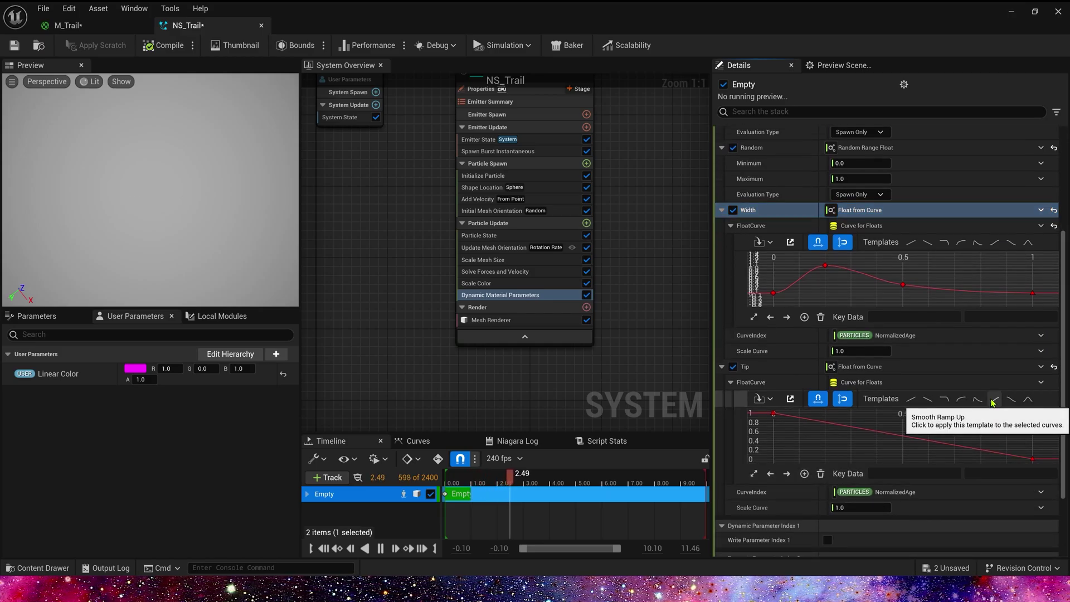
left_click(994, 399)
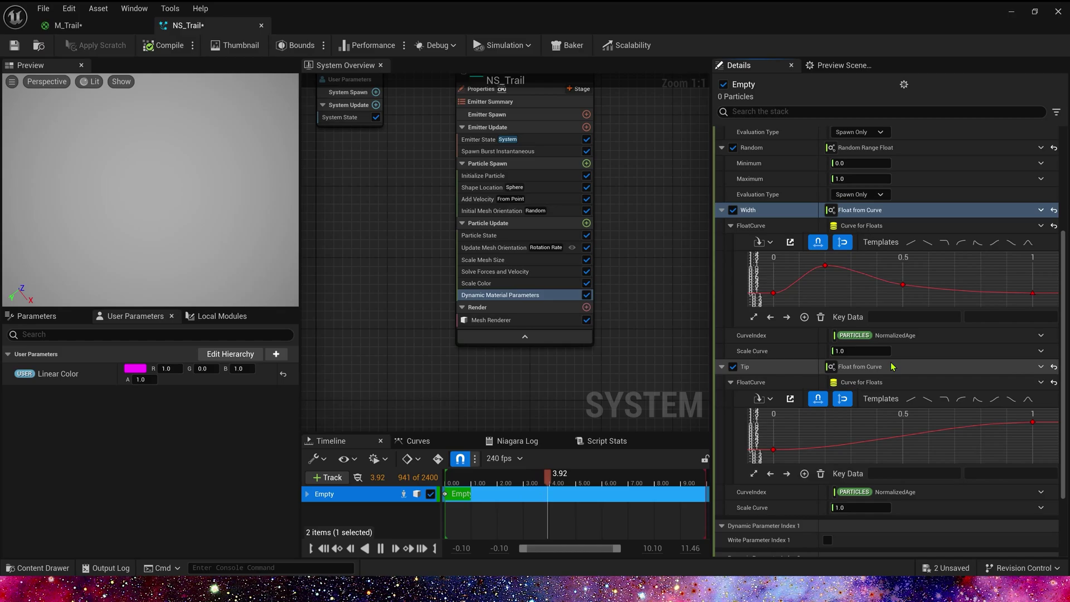
left_click(843, 350)
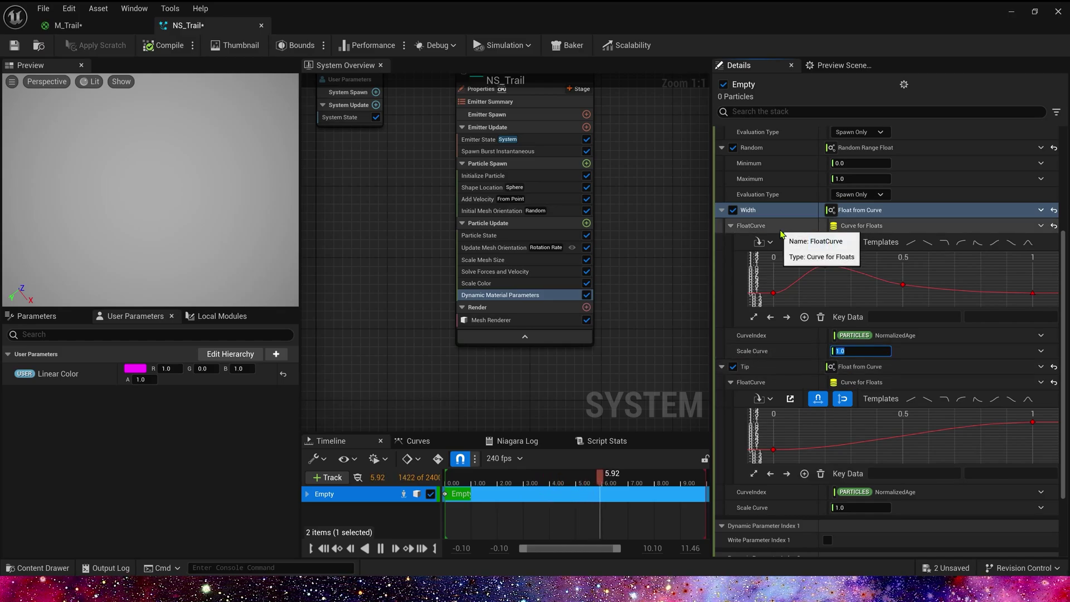
type("35")
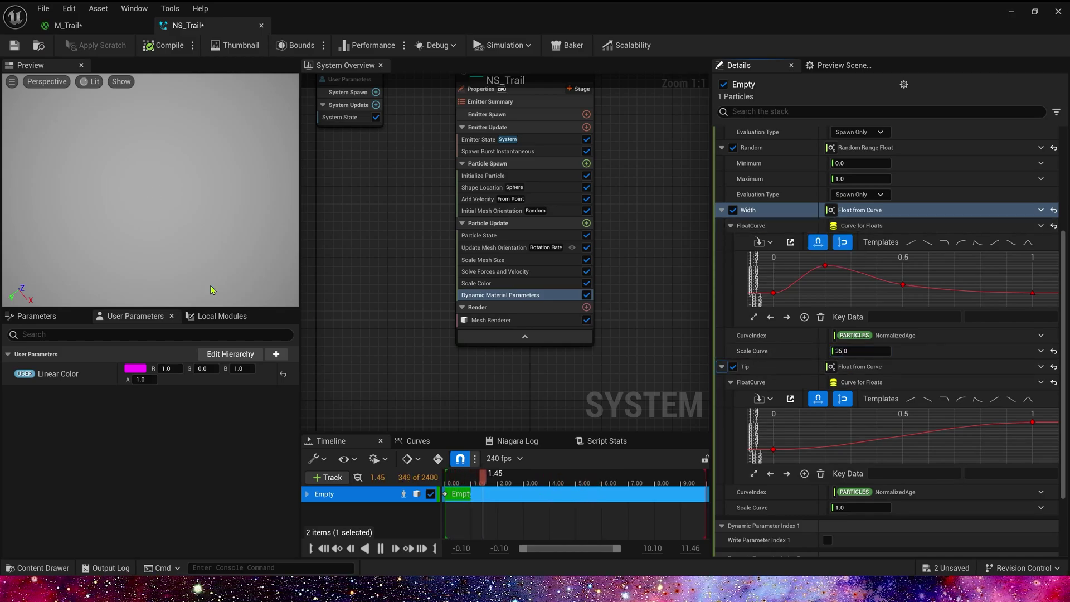
- Save NS_Trail and check the effect from above before minimizing the Niagara editor
key("ctrl+s")
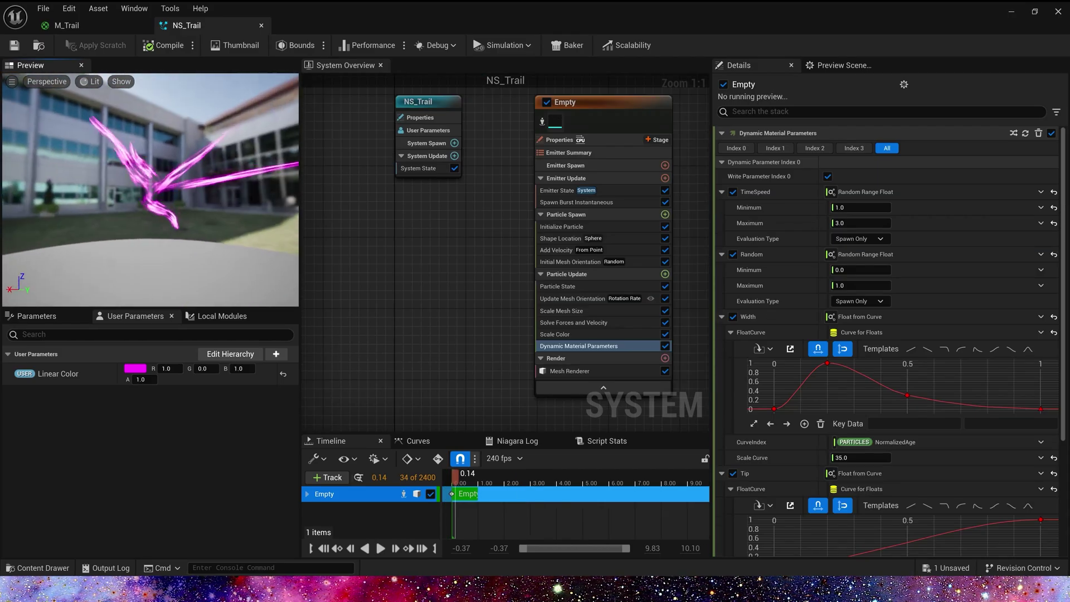
left_click_drag(114, 223, 33, 257)
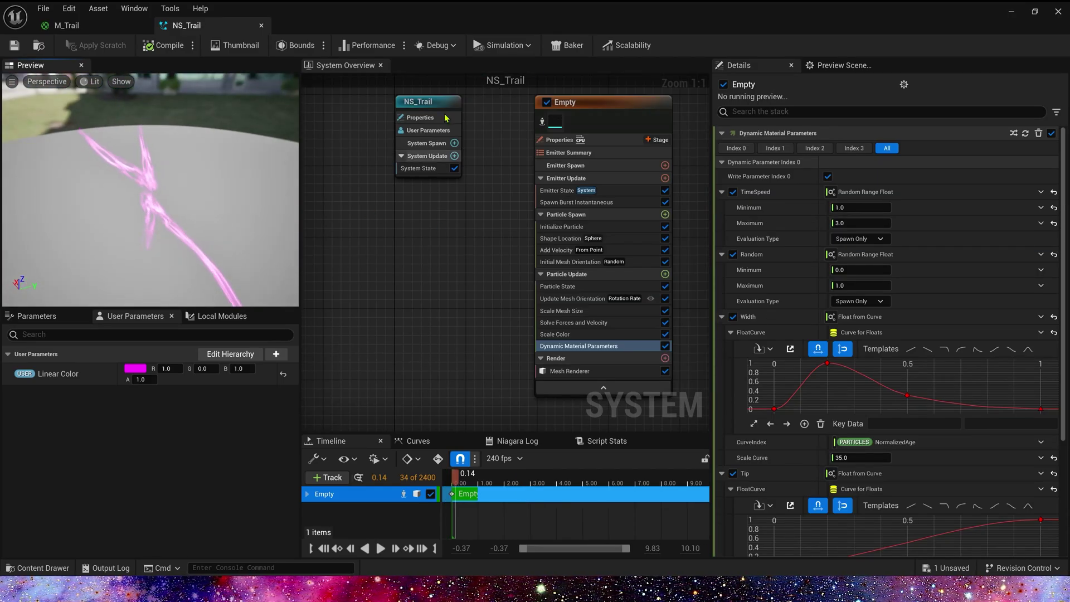
left_click(1011, 11)
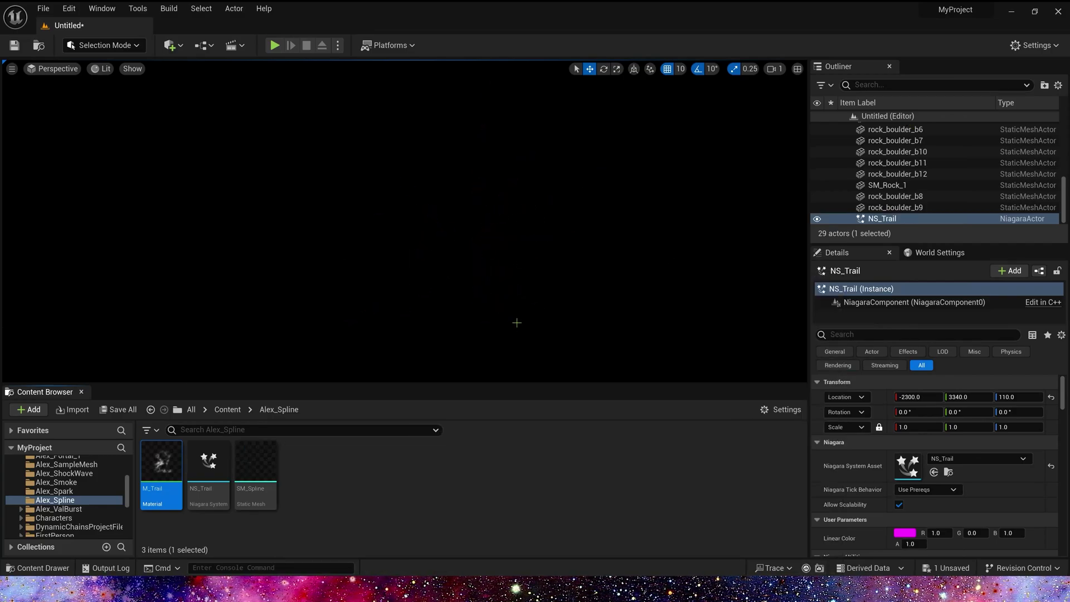
- Reopen NS_Trail and set the Spawn Burst Instantaneous Spawn Count to 20
double_click(208, 461)
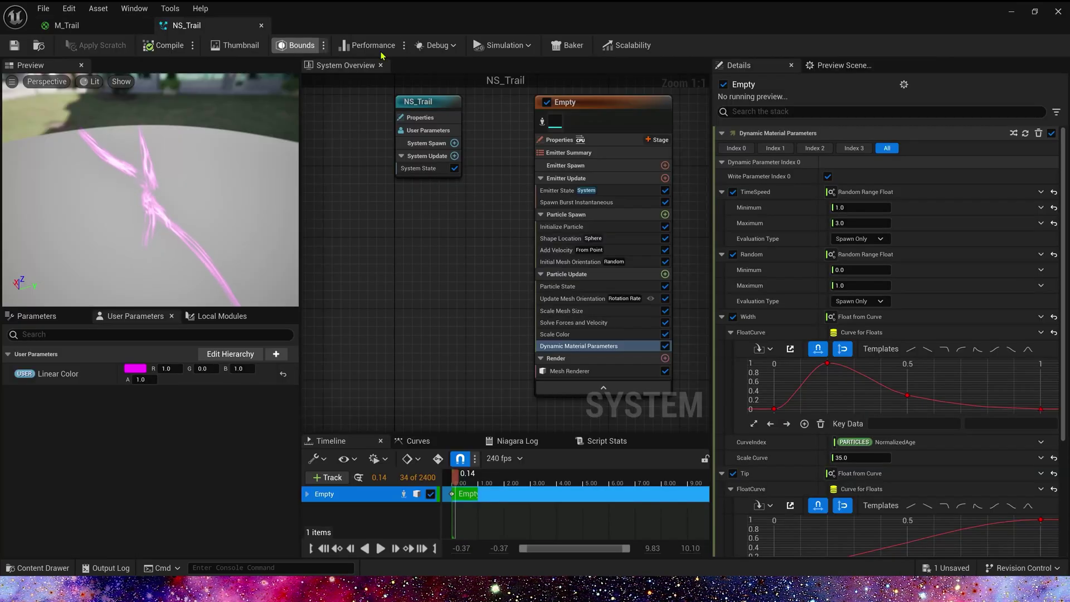
left_click(665, 200)
left_click(858, 147)
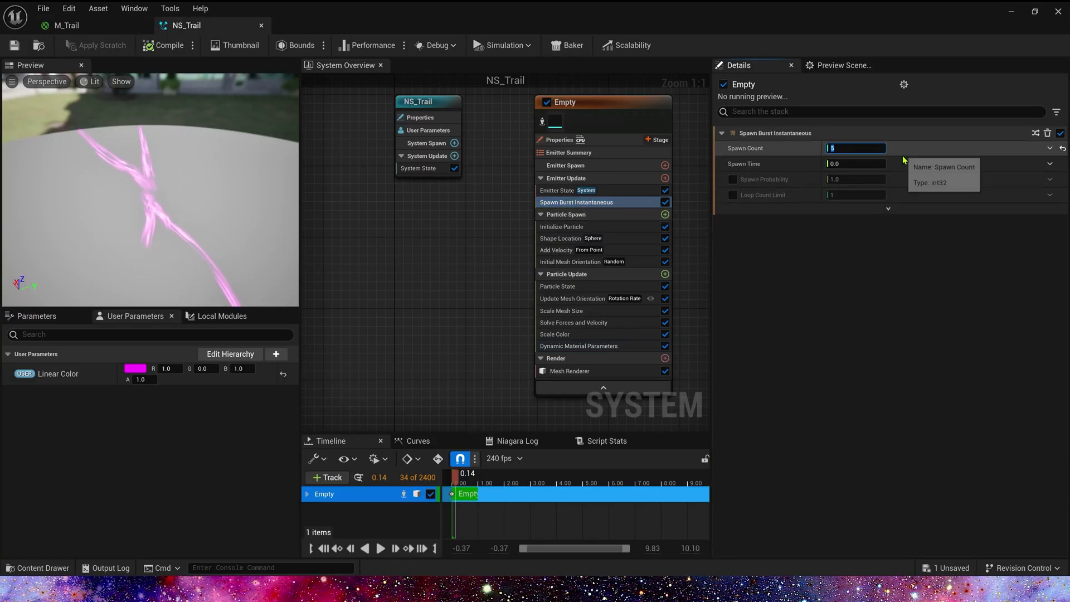
type("20")
key("Tab")
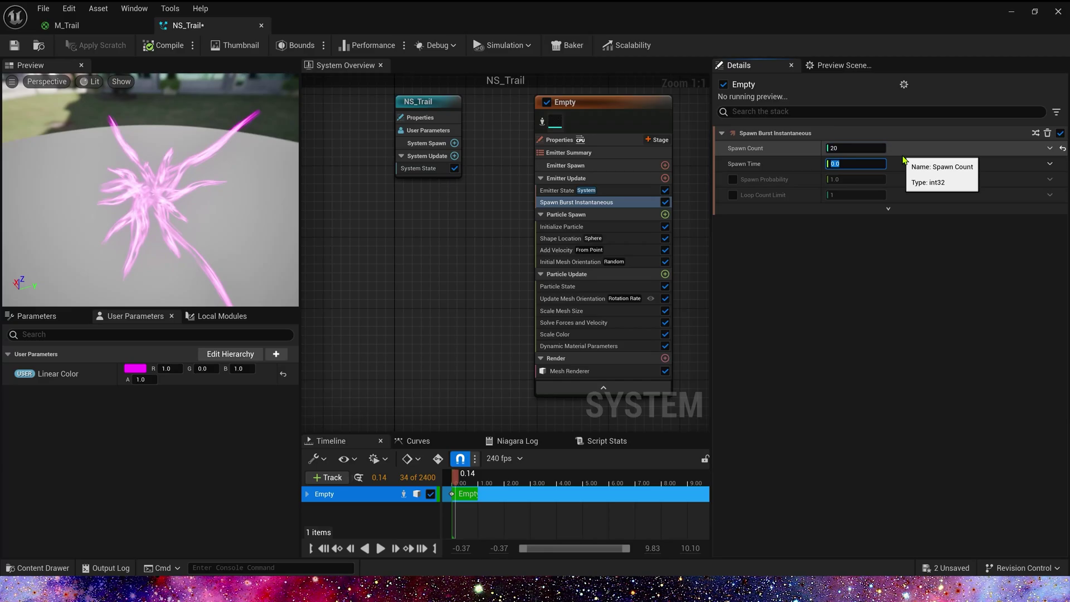
left_click_drag(760, 5, 491, 368)
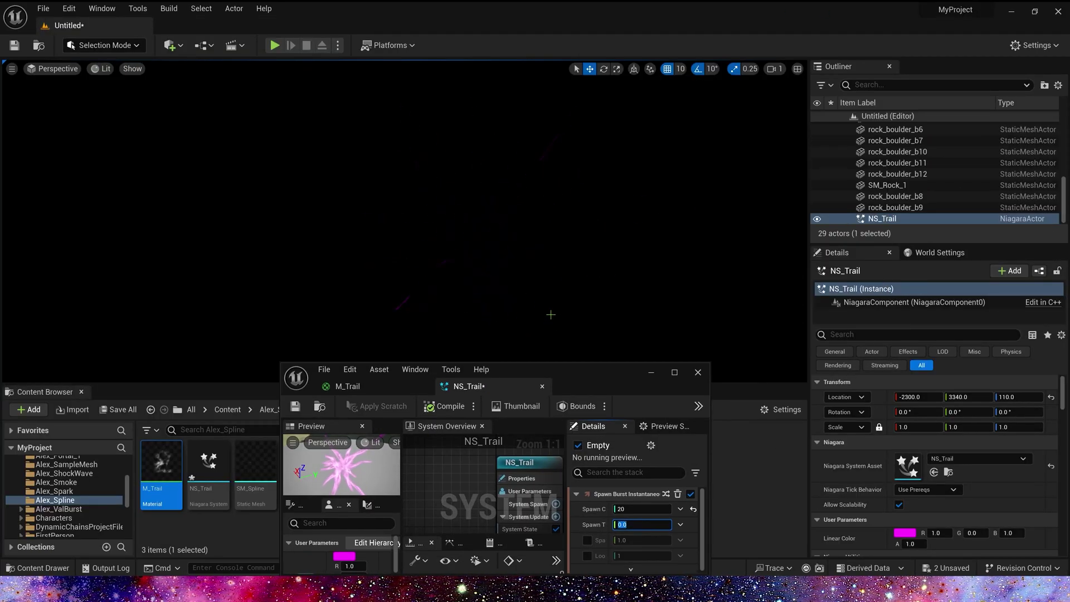
- Move the Niagara editor out of the way and switch the level viewport to full-screen
left_click_drag(557, 370, 524, 481)
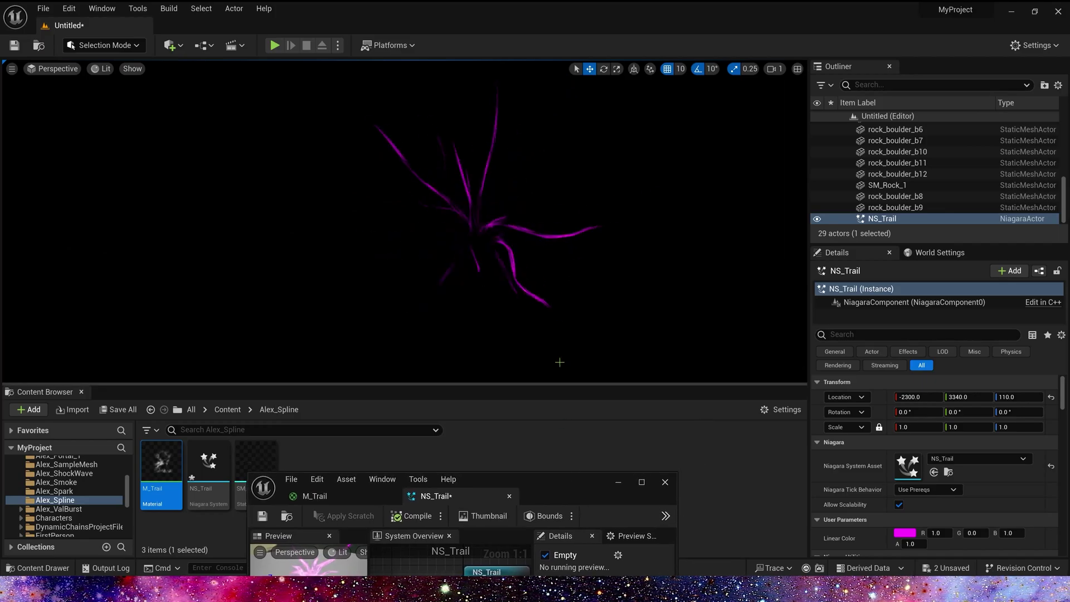
key("F11")
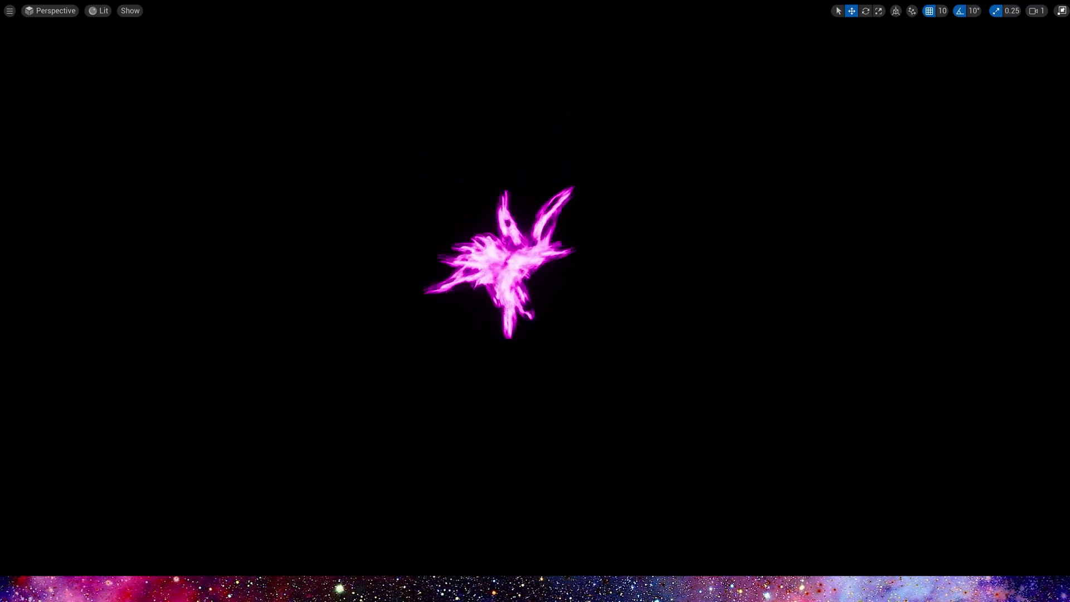